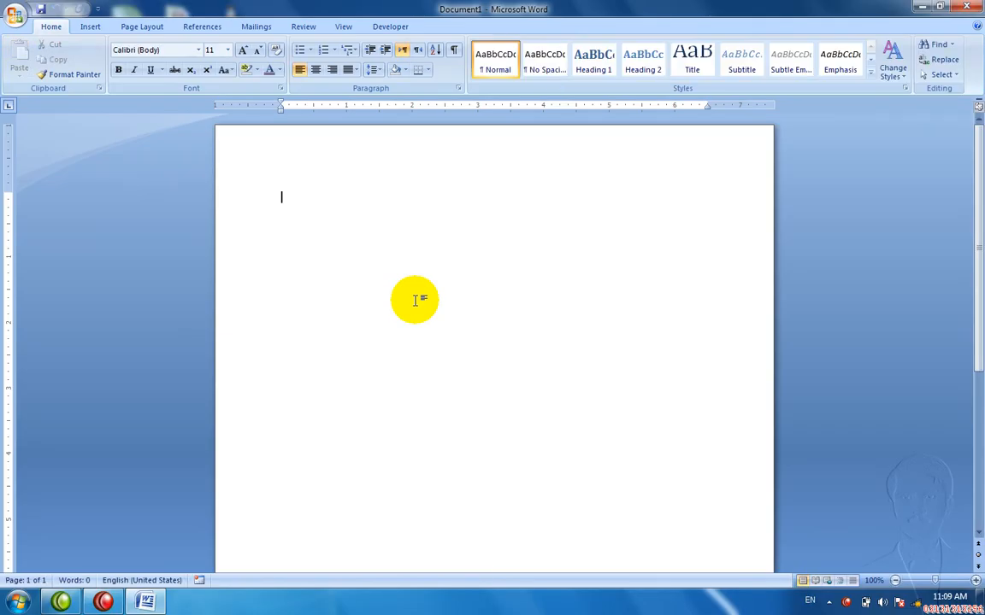
# Step: Look through the Page Layout, Insert and References tabs, and preview the Table of Contents gallery without inserting anything
pyautogui.click(130, 28)
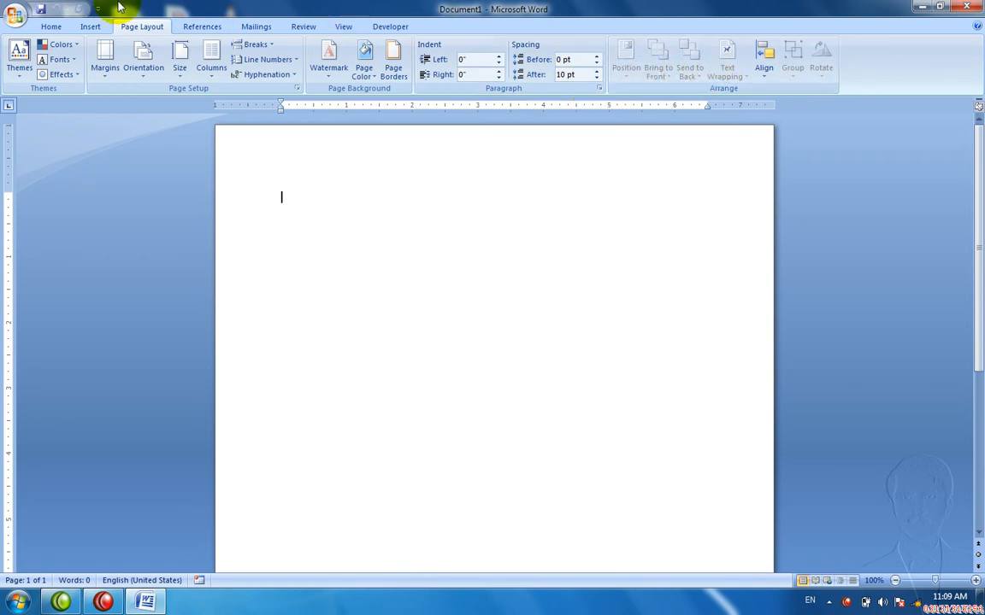
pyautogui.click(90, 26)
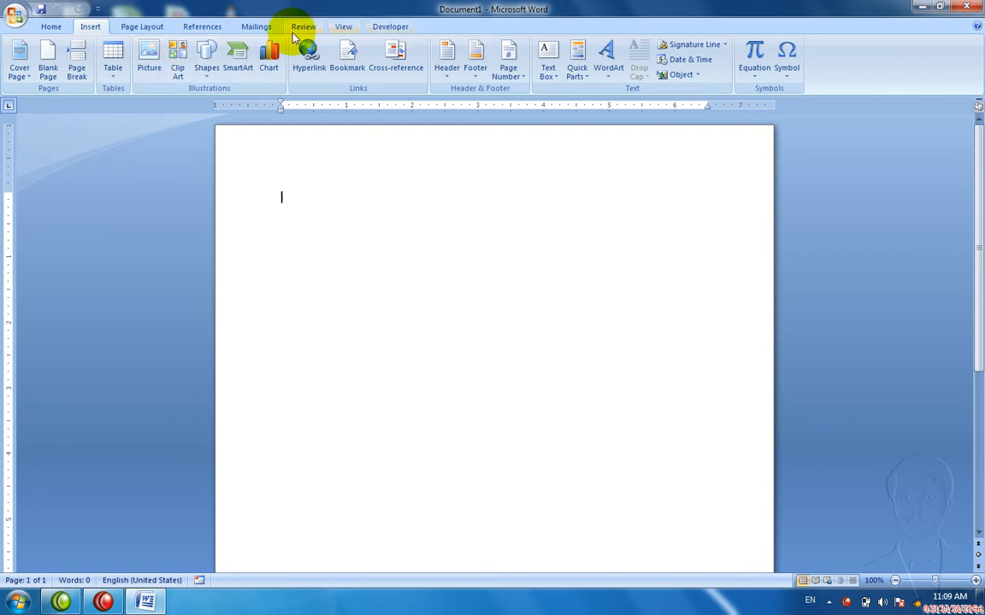
pyautogui.click(193, 27)
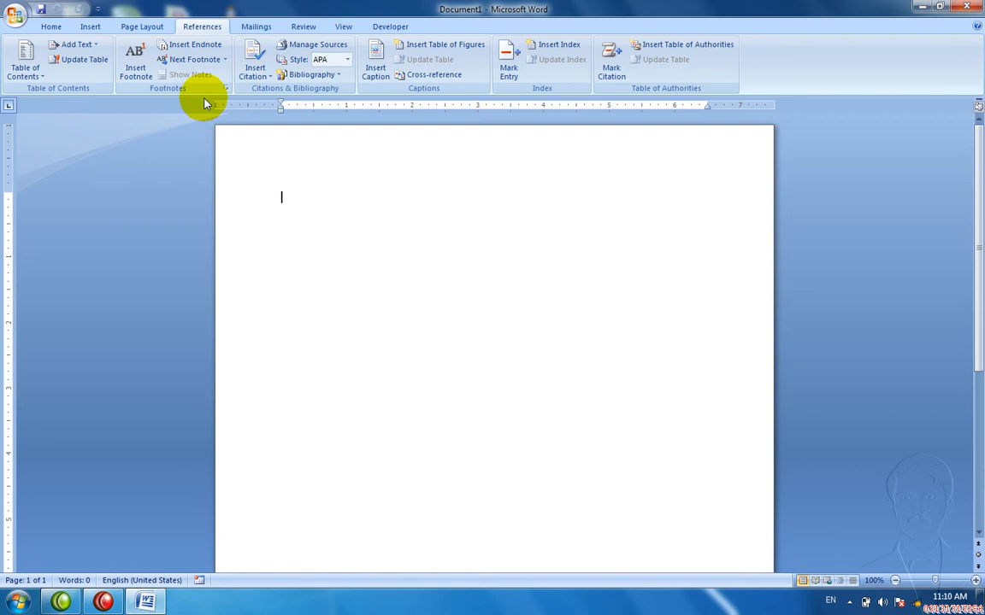
pyautogui.click(17, 66)
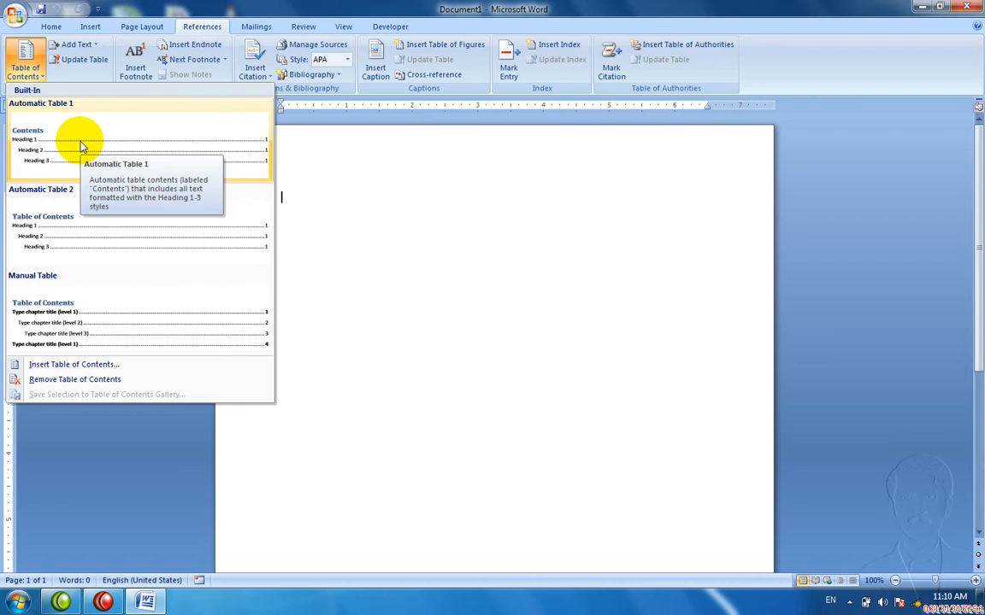
pyautogui.click(432, 305)
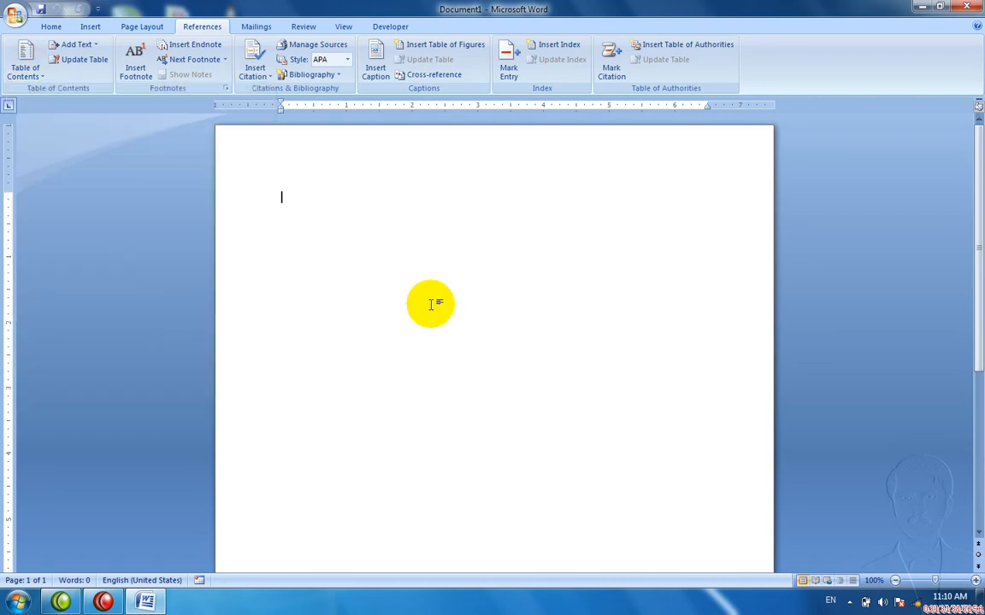
# Step: Add Pakistan and India titles, each followed by =rand() sample paragraphs, then a page break
pyautogui.write('Paki')
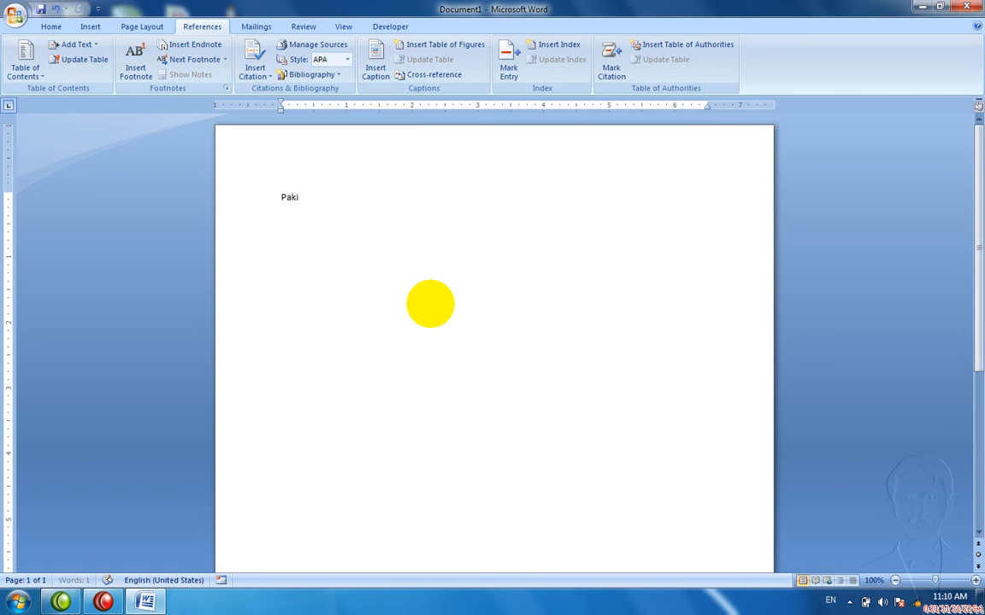
pyautogui.write('stan')
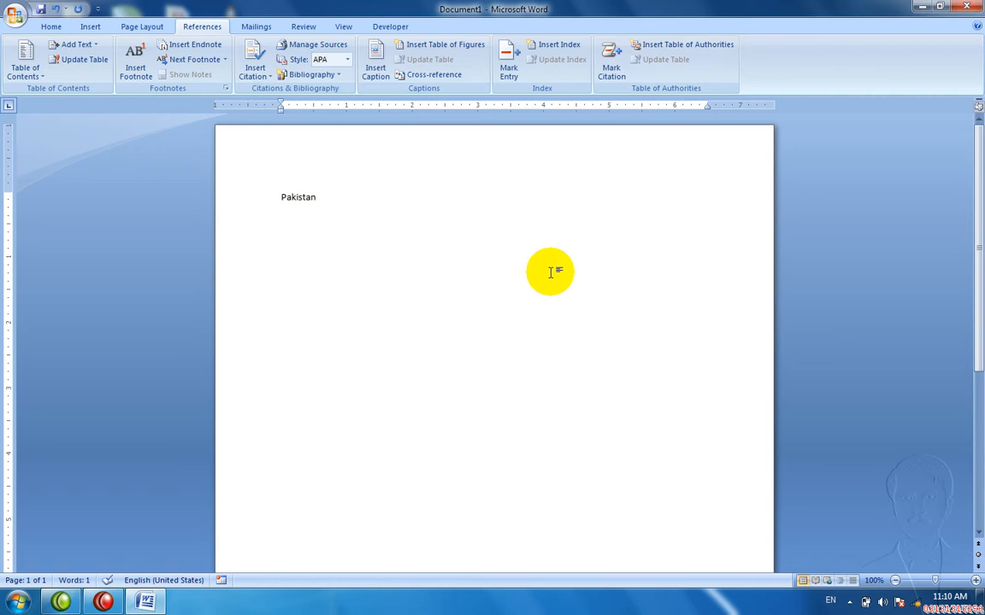
pyautogui.press('Return')
pyautogui.write('=rand(0')
pyautogui.press('BackSpace')
pyautogui.write(')')
pyautogui.press('Return')
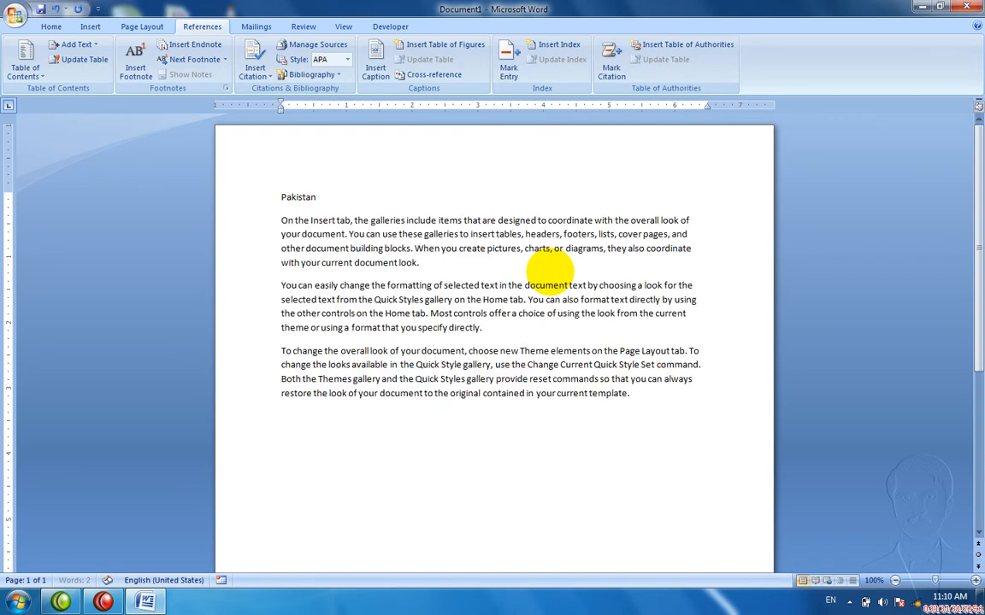
pyautogui.scroll(-8, 549, 271)
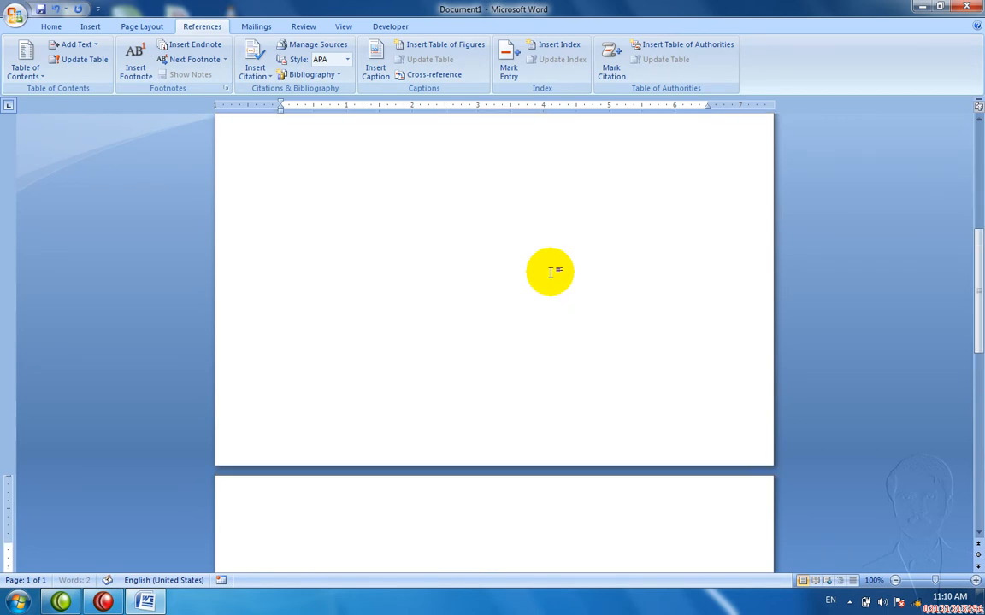
pyautogui.write('India')
pyautogui.press('Return')
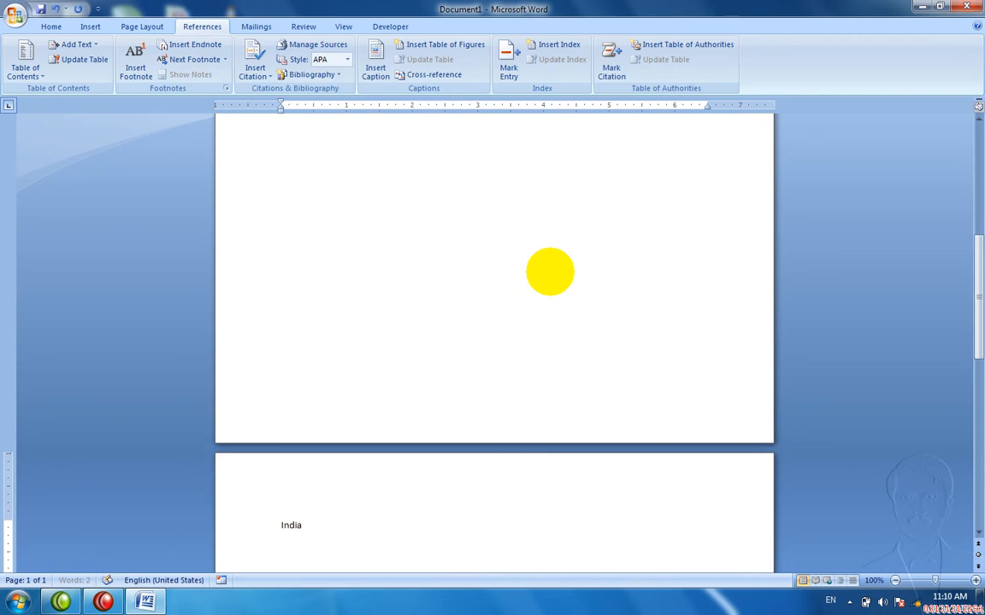
pyautogui.write('=rand()')
pyautogui.press('Return')
pyautogui.hotkey('ctrl', 'Return')
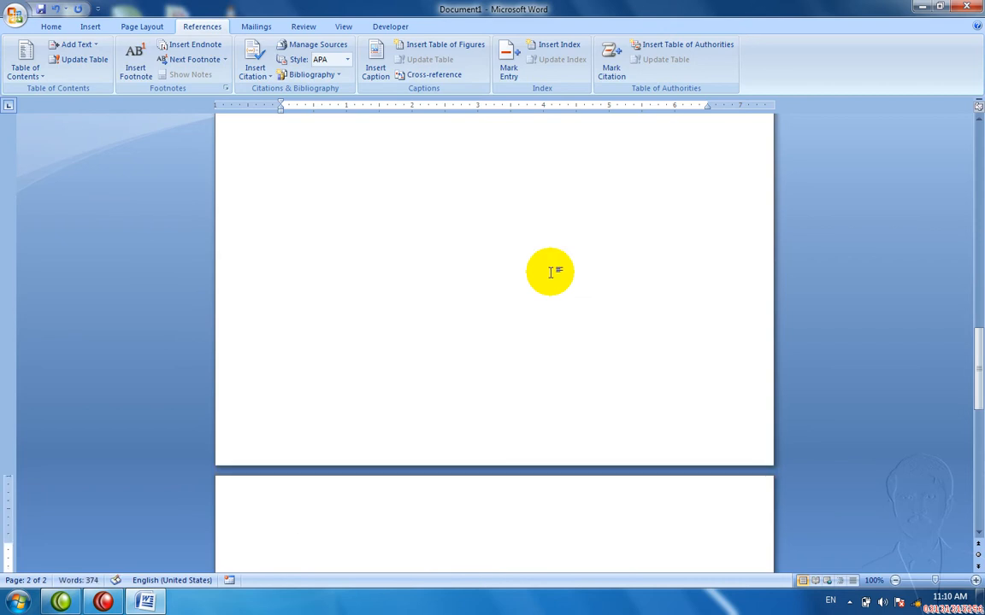
# Step: Add an Afganistan title with =rand() sample paragraphs, followed by a page break
pyautogui.write('Afganistan')
pyautogui.press('Return')
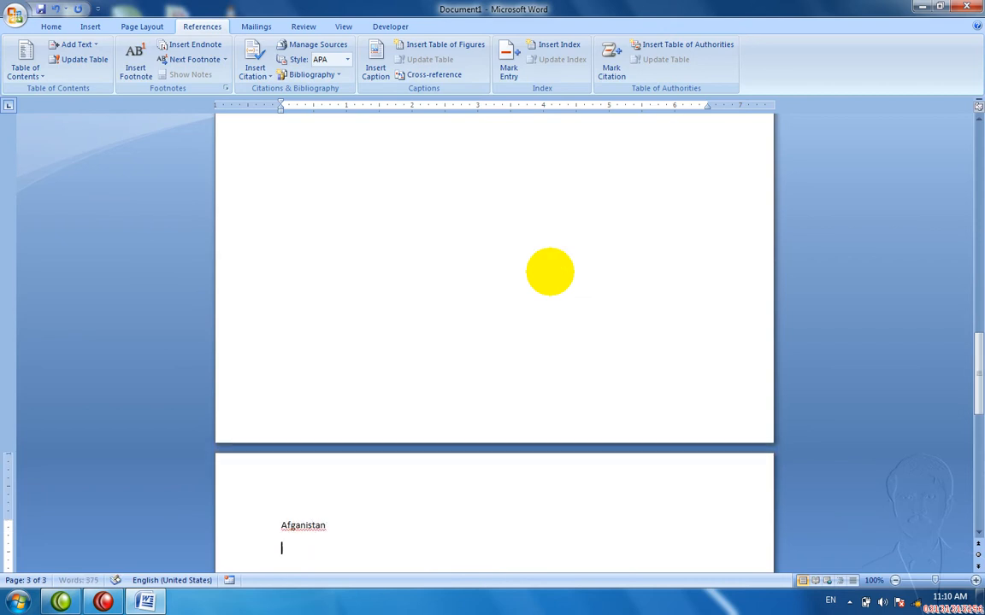
pyautogui.write('=rand()')
pyautogui.press('Return')
pyautogui.hotkey('ctrl', 'v')
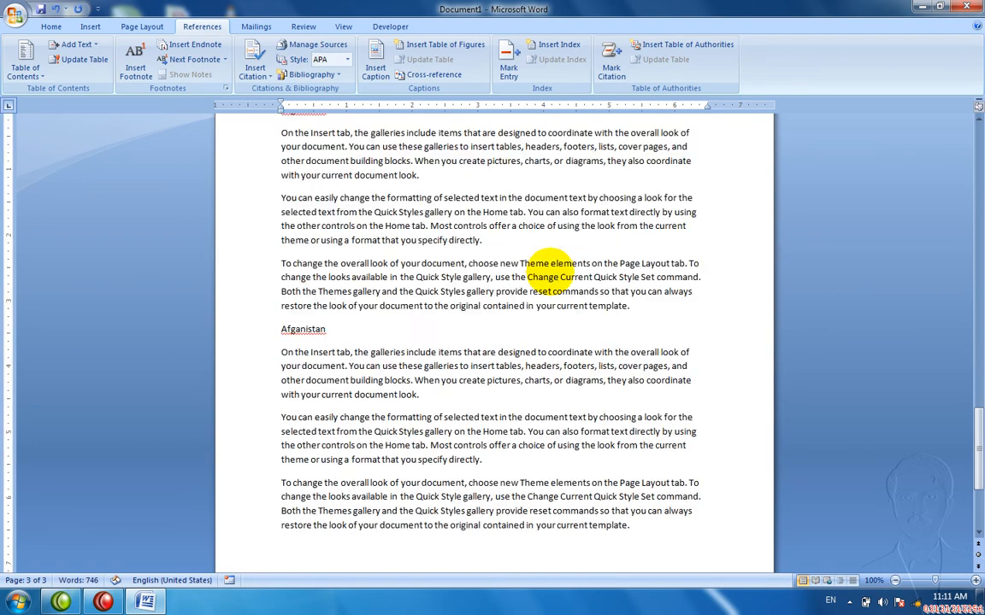
pyautogui.hotkey('ctrl', 'Return')
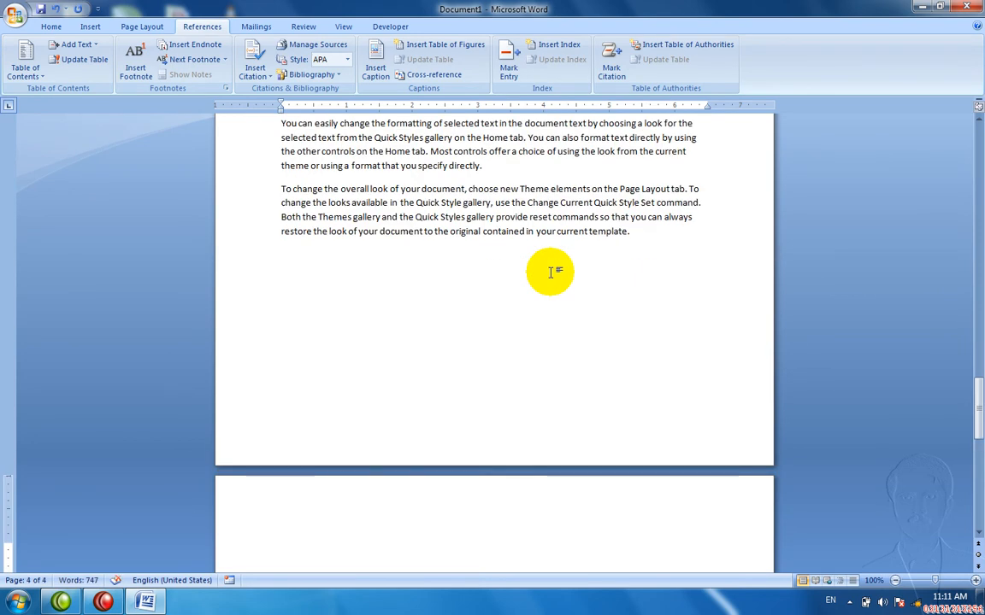
# Step: Add a China title followed by =rand() sample paragraphs
pyautogui.write('China')
pyautogui.press('Return')
pyautogui.write('=rand()')
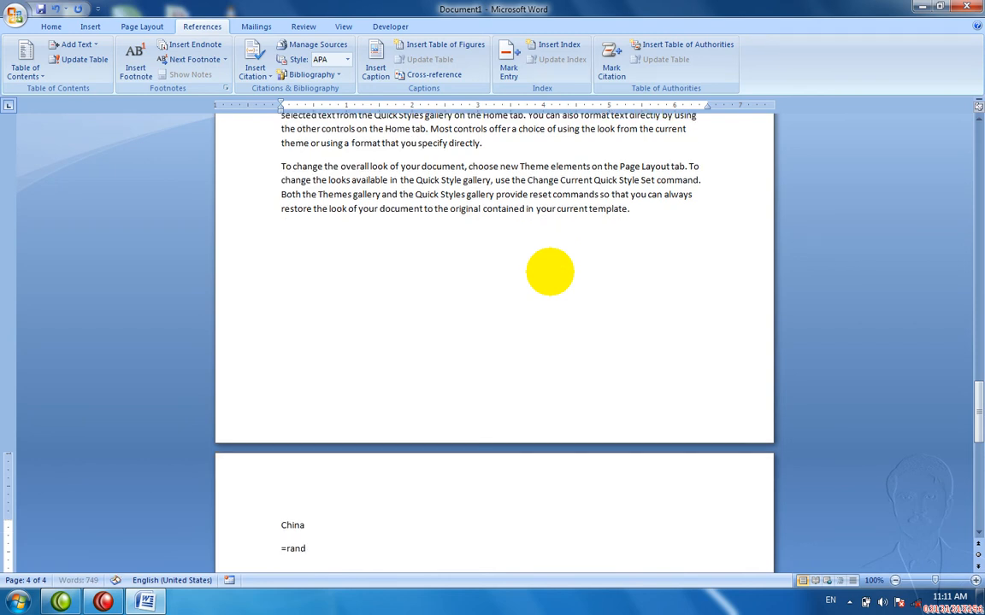
pyautogui.press('Return')
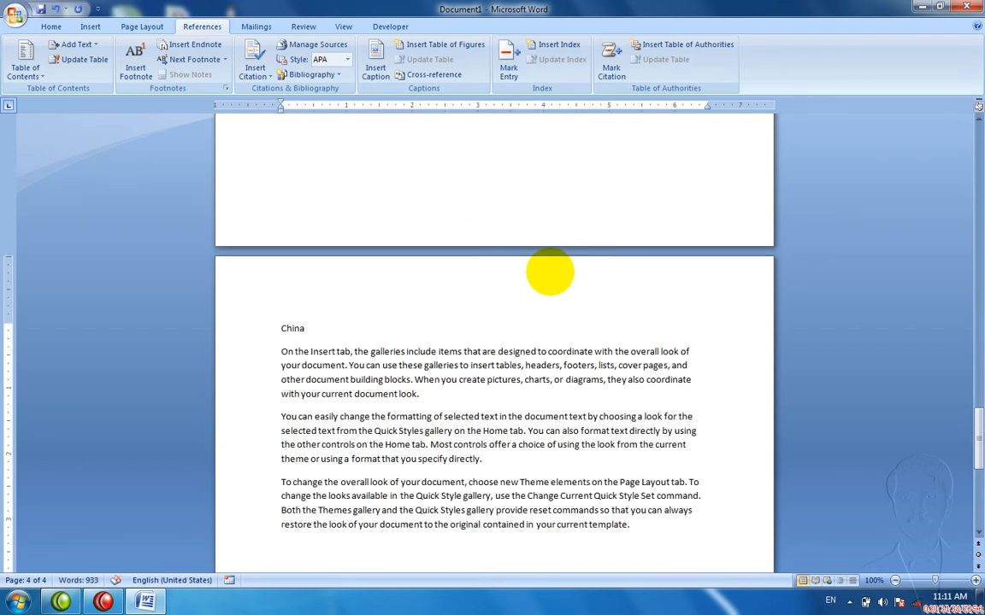
# Step: Insert a page break before Pakistan so page 1 stays blank
pyautogui.hotkey('ctrl', 'Home')
pyautogui.hotkey('ctrl', 'Return')
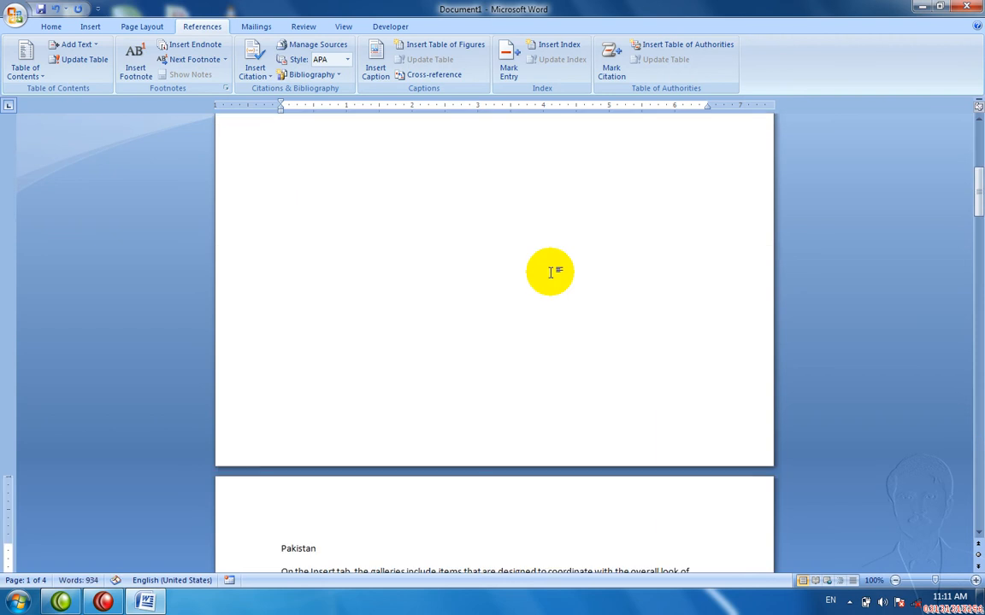
pyautogui.press('Up')
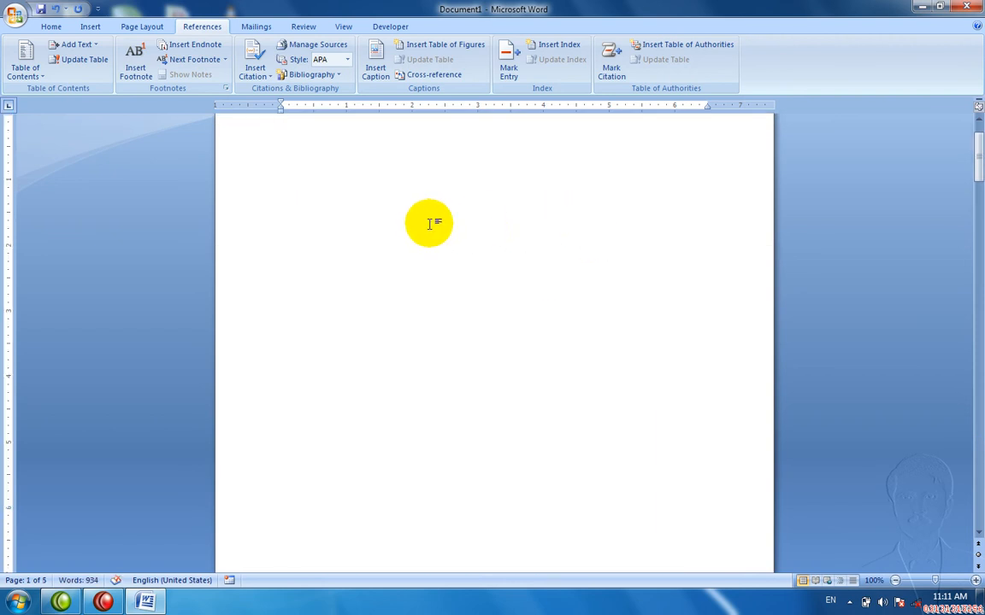
# Step: Apply Heading 1 to the Pakistan and India titles with Ctrl+Alt+1
pyautogui.press('Down')
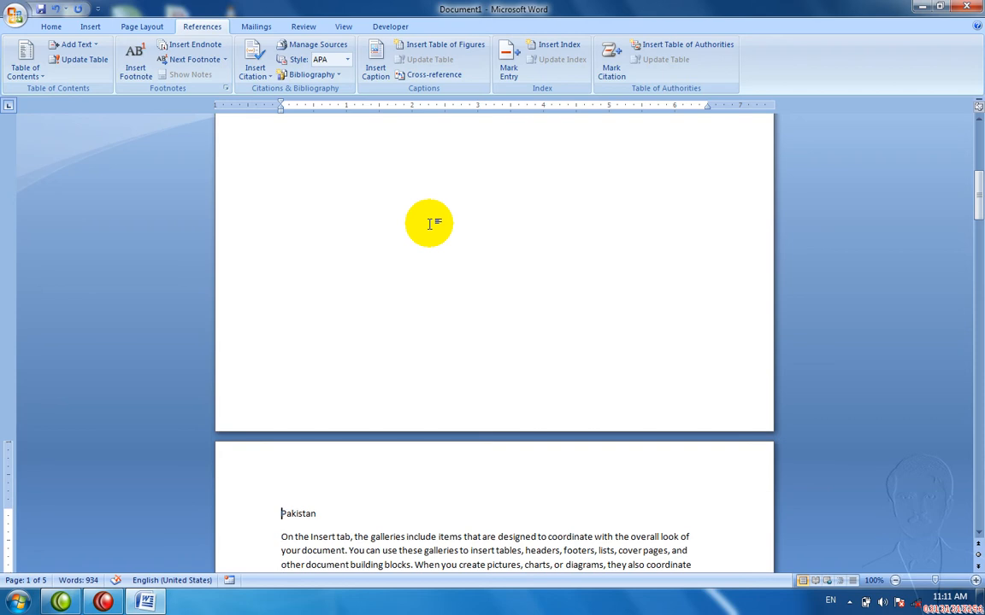
pyautogui.hotkey('shift', 'Right')
pyautogui.hotkey('shift', 'Right')
pyautogui.hotkey('shift', 'Right')
pyautogui.hotkey('shift', 'Right')
pyautogui.hotkey('shift', 'Right')
pyautogui.hotkey('shift', 'Right')
pyautogui.hotkey('shift', 'Right')
pyautogui.hotkey('shift', 'Right')
pyautogui.hotkey('shift', 'Right')
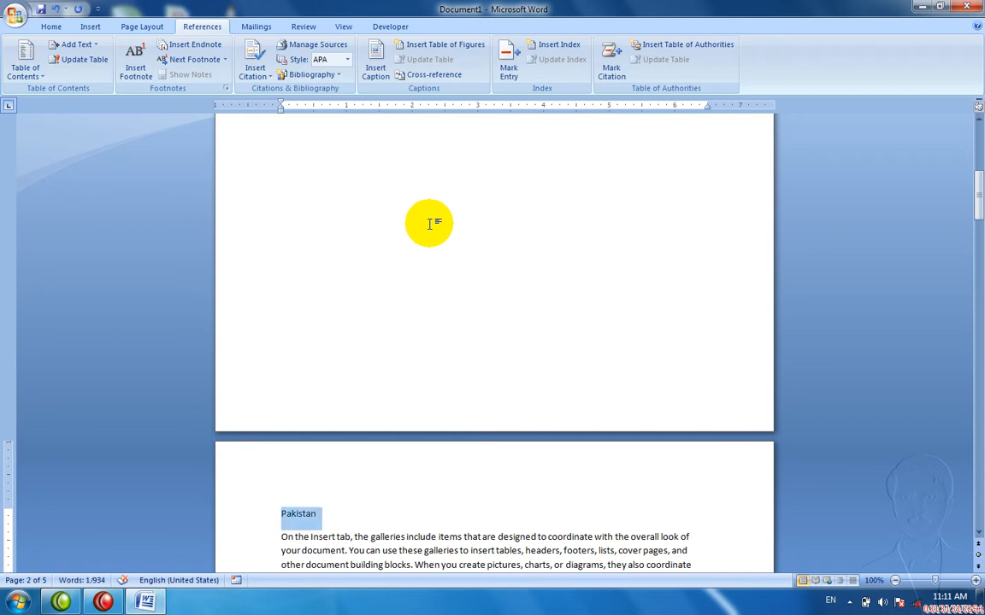
pyautogui.hotkey('ctrl', 'alt', '1')
pyautogui.press('Down')
pyautogui.press('Down')
pyautogui.press('Down')
pyautogui.press('Down')
pyautogui.press('Down')
pyautogui.press('Down')
pyautogui.press('Down')
pyautogui.press('Down')
pyautogui.press('Down')
pyautogui.press('Down')
pyautogui.press('Down')
pyautogui.press('Down')
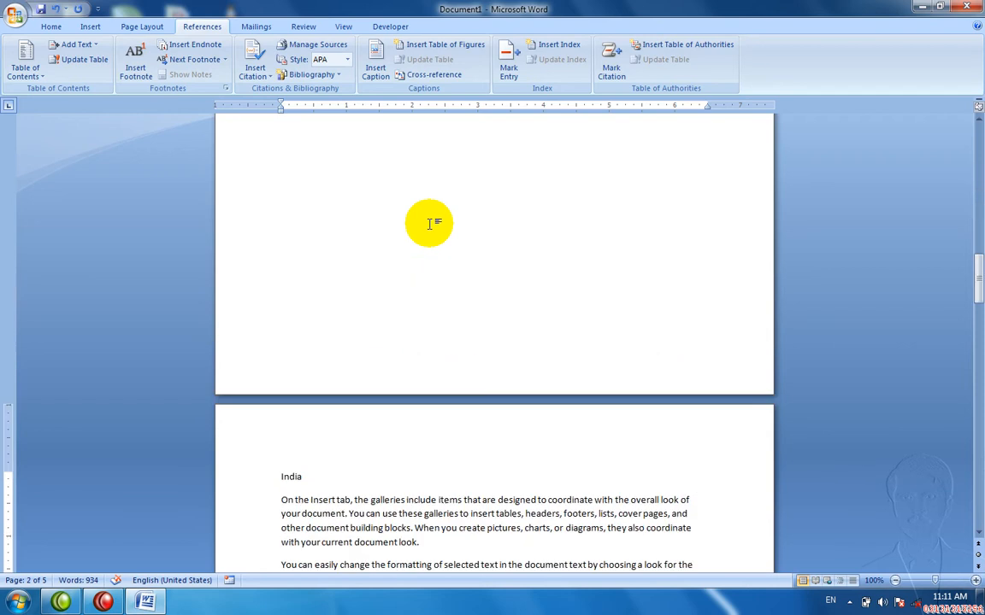
pyautogui.press('Down')
pyautogui.press('Down')
pyautogui.press('Up')
pyautogui.press('Up')
pyautogui.press('Up')
pyautogui.press('Up')
pyautogui.press('Up')
pyautogui.press('Up')
pyautogui.press('Up')
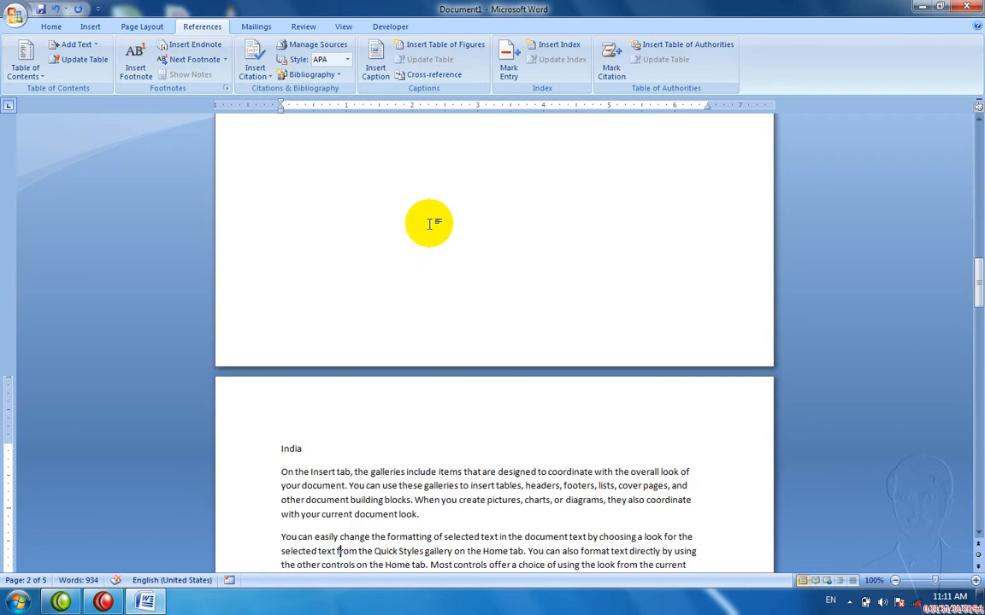
pyautogui.hotkey('shift', 'Left')
pyautogui.hotkey('shift', 'Left')
pyautogui.hotkey('shift', 'Left')
pyautogui.hotkey('shift', 'Left')
pyautogui.hotkey('shift', 'Left')
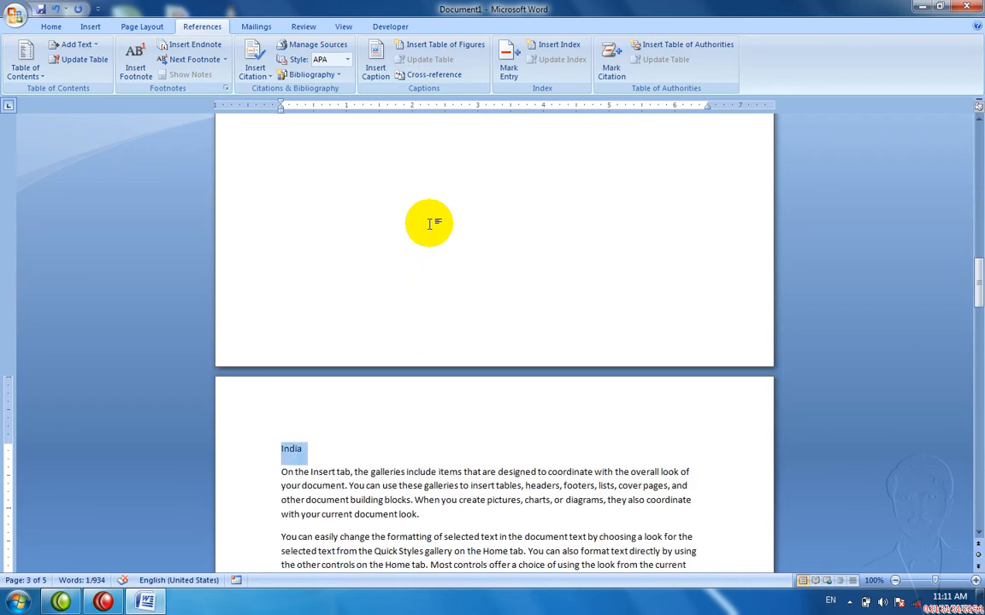
pyautogui.hotkey('ctrl', 'alt', '1')
# Step: Apply Heading 1 to the Afganistan title and return to the blank first page
pyautogui.press('Down')
pyautogui.press('Down')
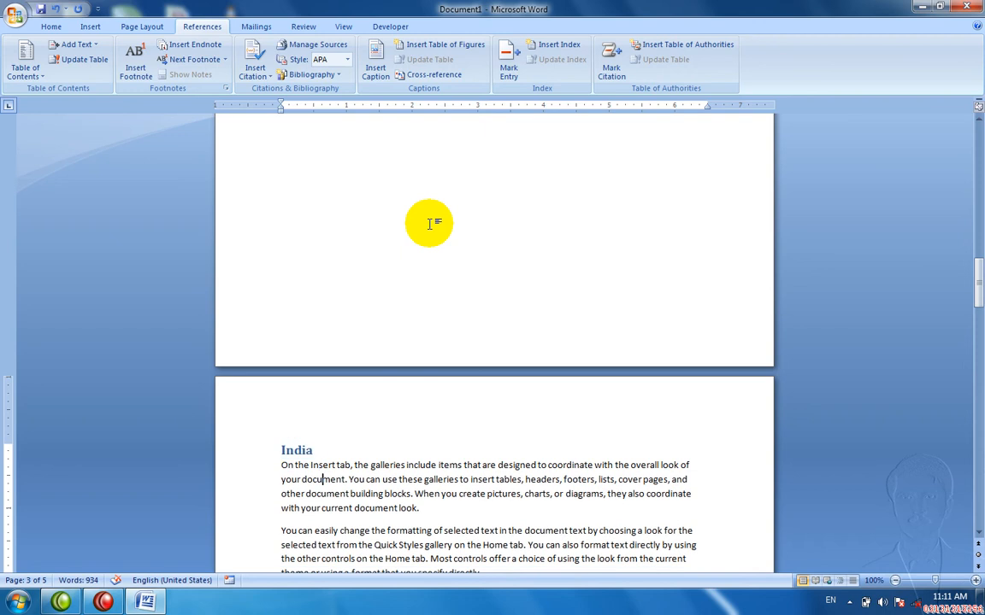
pyautogui.press('Down')
pyautogui.press('Down')
pyautogui.press('Down')
pyautogui.press('Down')
pyautogui.press('Down')
pyautogui.press('Down')
pyautogui.press('Down')
pyautogui.press('Down')
pyautogui.press('Down')
pyautogui.press('Down')
pyautogui.press('Down')
pyautogui.press('Down')
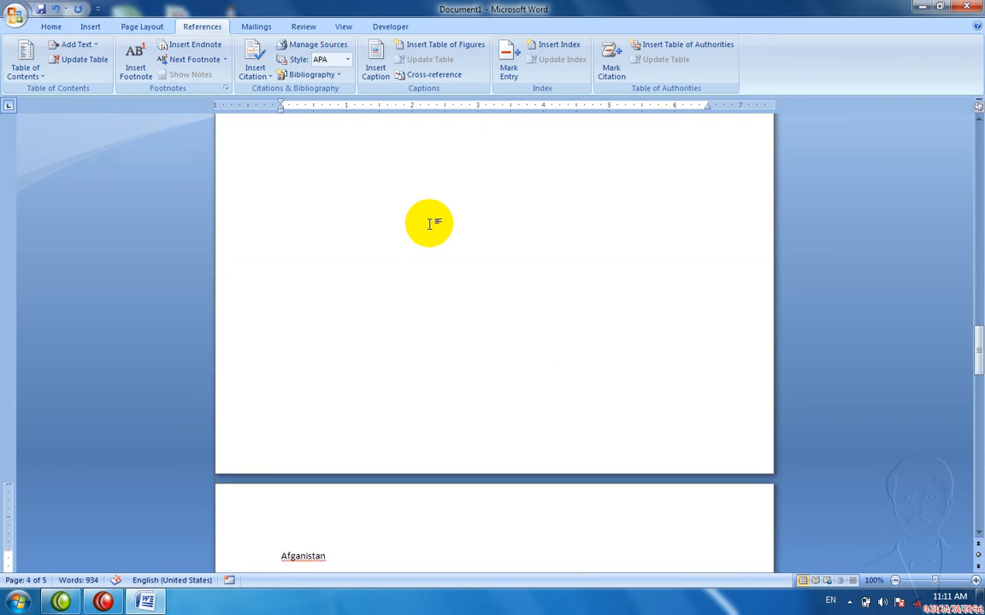
pyautogui.press('End')
pyautogui.hotkey('shift', 'Left')
pyautogui.hotkey('shift', 'Left')
pyautogui.hotkey('shift', 'Left')
pyautogui.hotkey('shift', 'Left')
pyautogui.hotkey('shift', 'Left')
pyautogui.hotkey('shift', 'Left')
pyautogui.hotkey('shift', 'Left')
pyautogui.hotkey('shift', 'Left')
pyautogui.hotkey('shift', 'Left')
pyautogui.hotkey('shift', 'Left')
pyautogui.hotkey('ctrl', 'alt', '1')
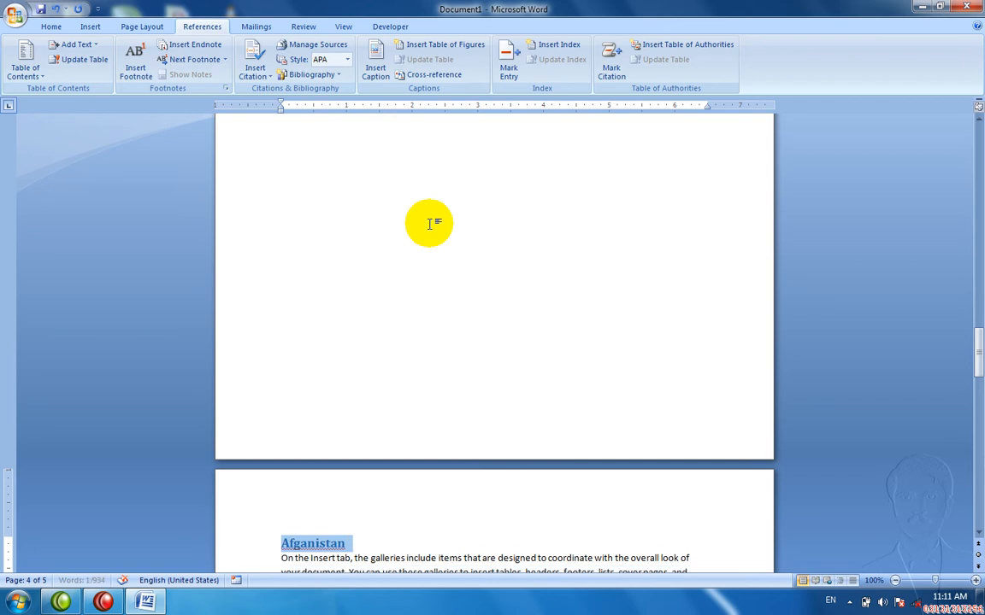
pyautogui.hotkey('ctrl', 'Home')
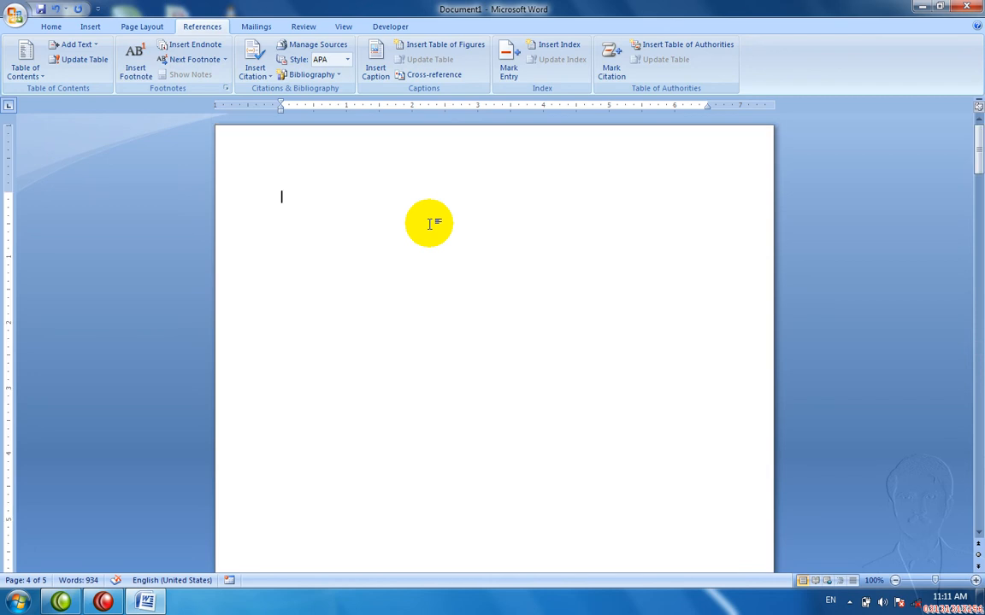
# Step: Insert Automatic Table 1 on page 1, listing Pakistan 2, India 3 and Afganistan 4
pyautogui.click(24, 67)
pyautogui.click(68, 144)
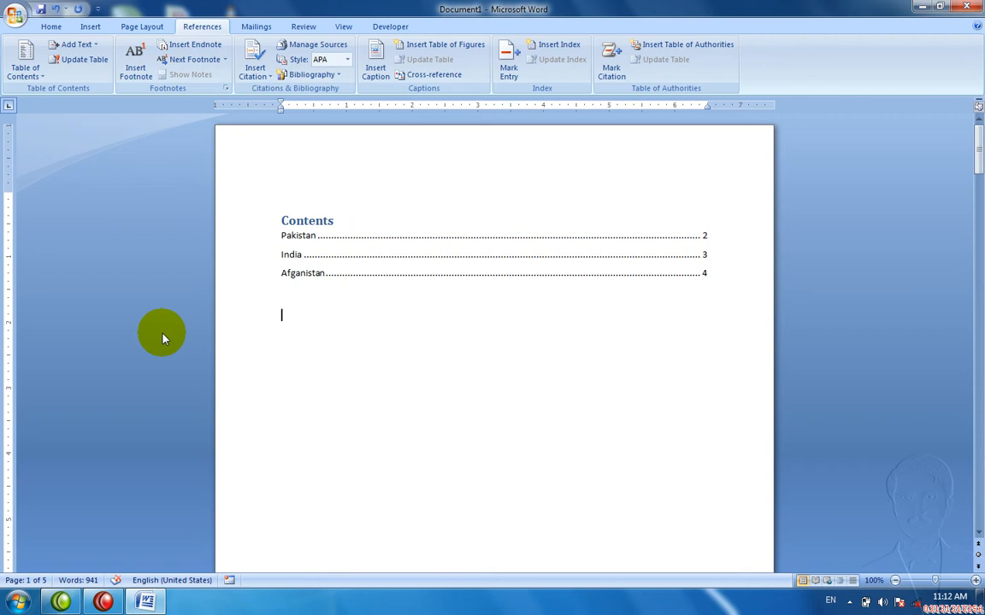
pyautogui.click(377, 292)
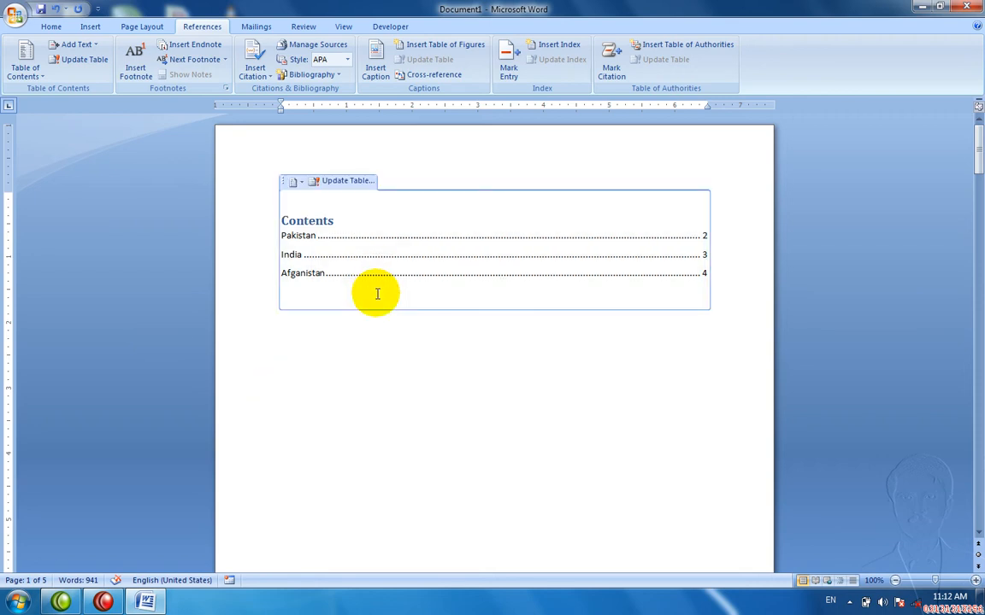
# Step: Follow the India contents link, return to the top, then scroll to the plain-text China title
pyautogui.keyDown('ctrl'); pyautogui.click(345, 263); pyautogui.keyUp('ctrl')
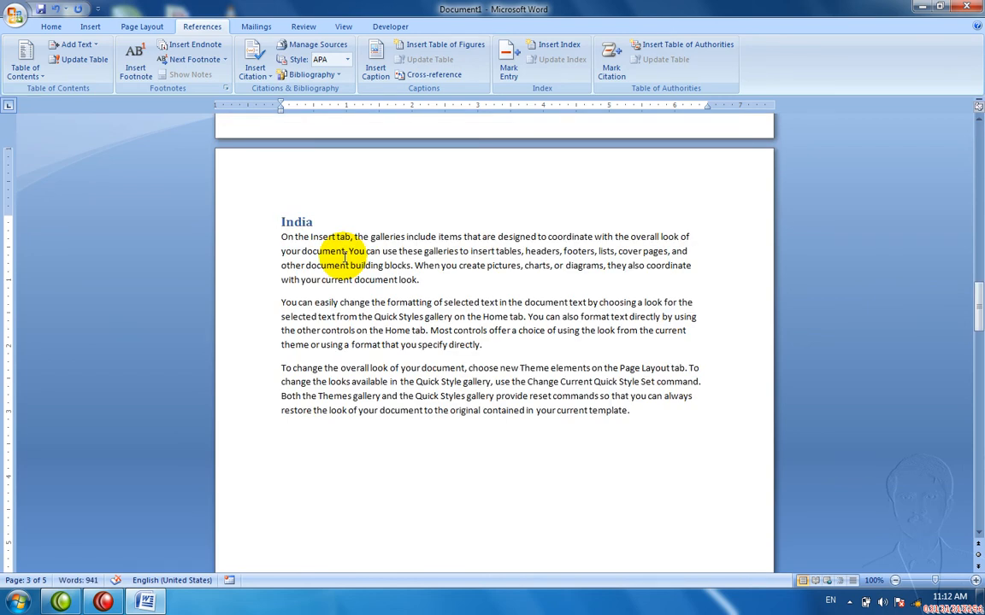
pyautogui.hotkey('ctrl', 'Home')
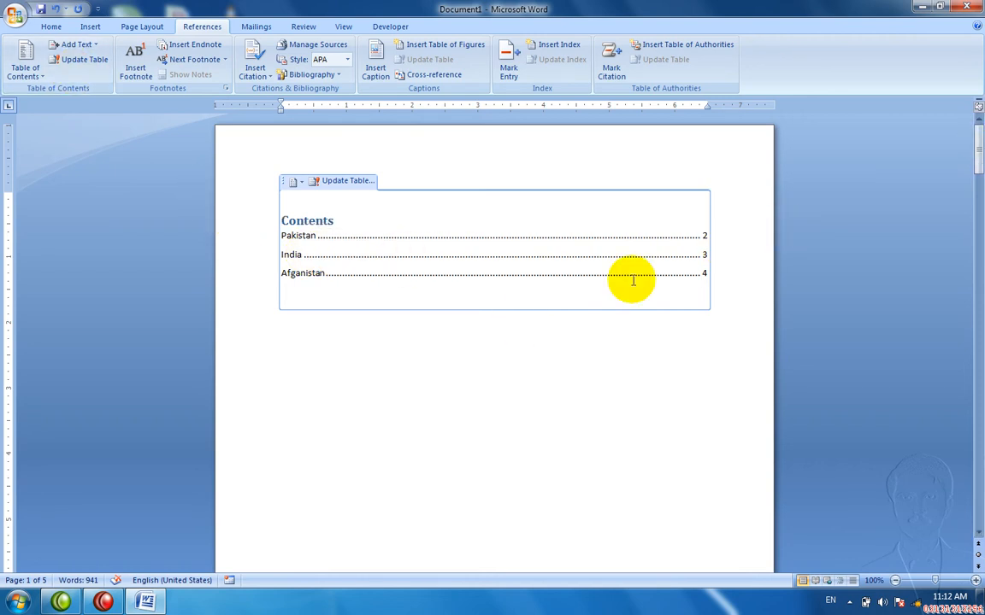
pyautogui.moveTo(978, 159)
pyautogui.mouseDown()
pyautogui.moveTo(982, 186)
pyautogui.moveTo(979, 161)
pyautogui.mouseUp()
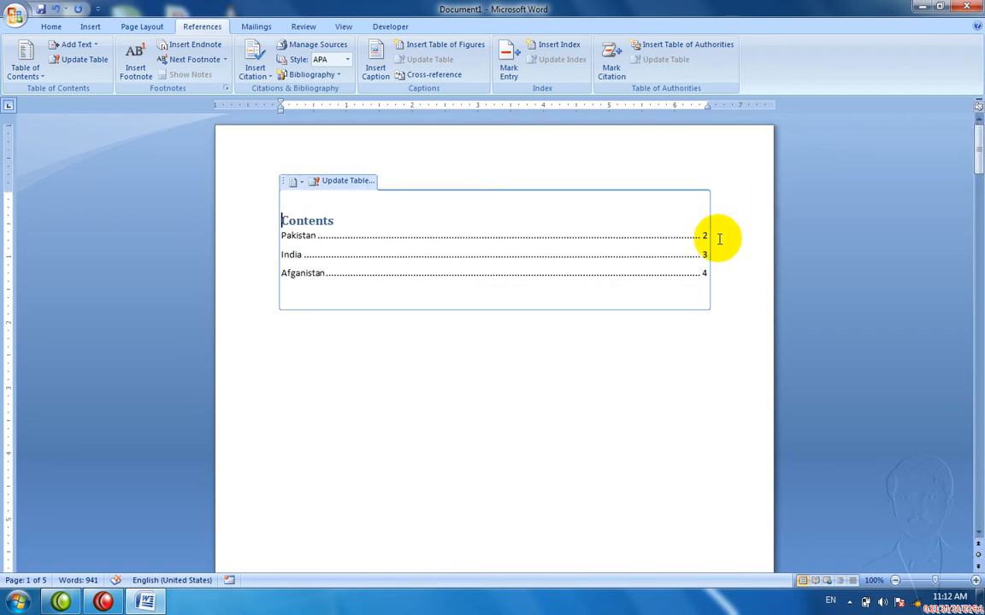
pyautogui.click(428, 299)
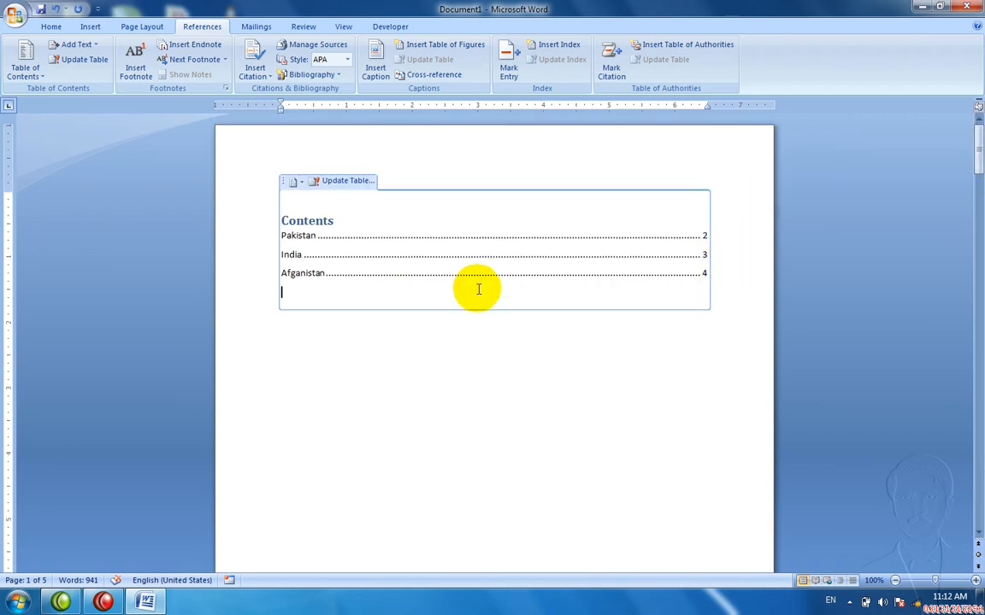
pyautogui.moveTo(977, 147); pyautogui.dragTo(981, 440)
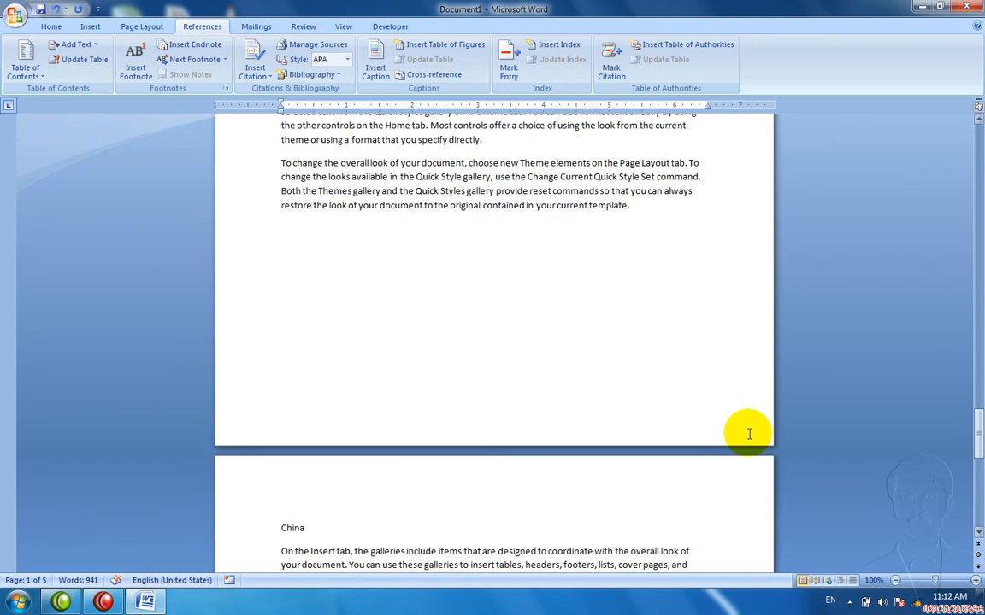
# Step: Apply Heading 1 to the China title with Ctrl+Alt+1 and return to the document start
pyautogui.click(326, 531)
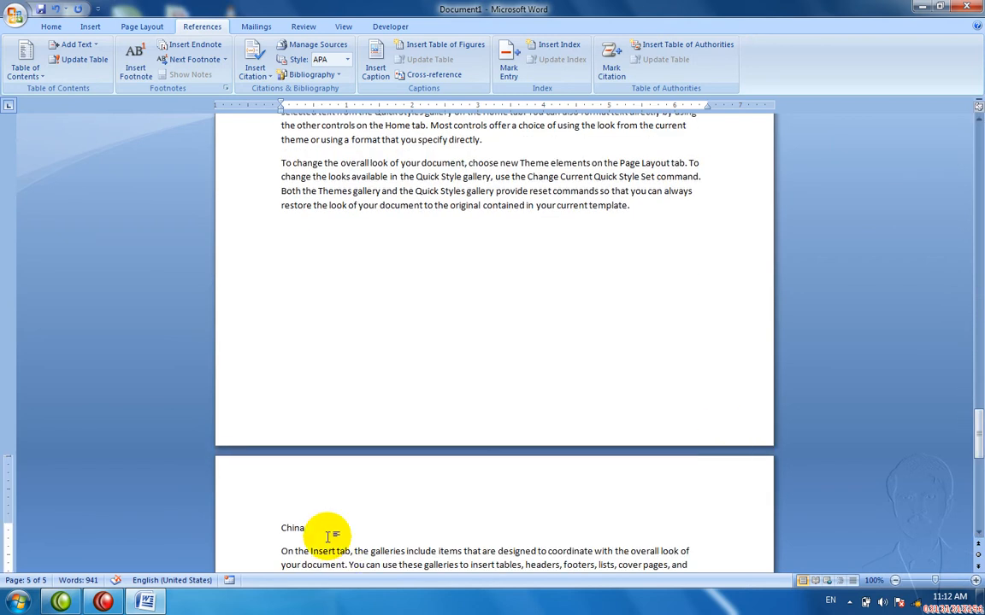
pyautogui.doubleClick(327, 537)
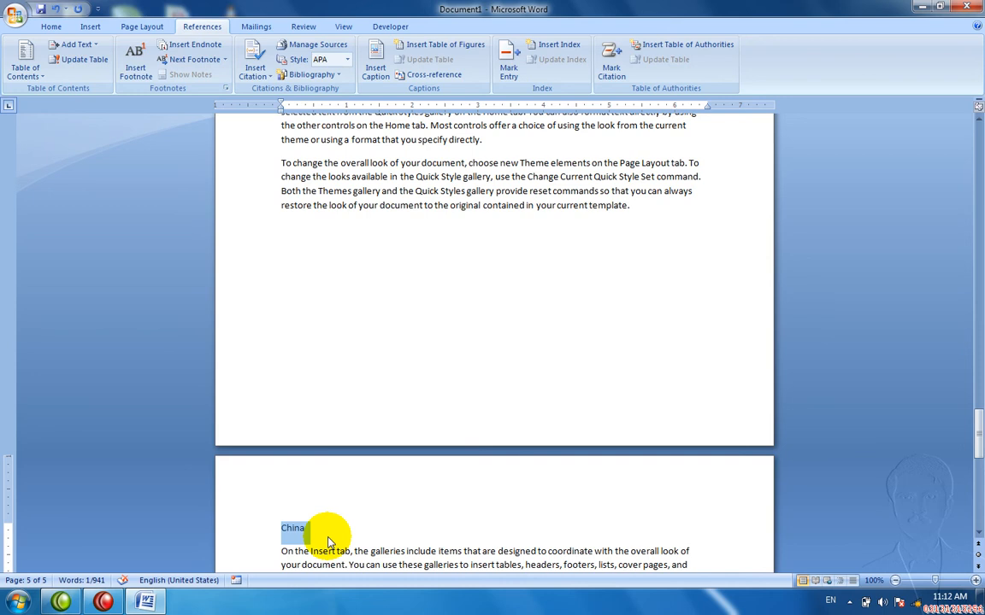
pyautogui.hotkey('ctrl', 'alt', '1')
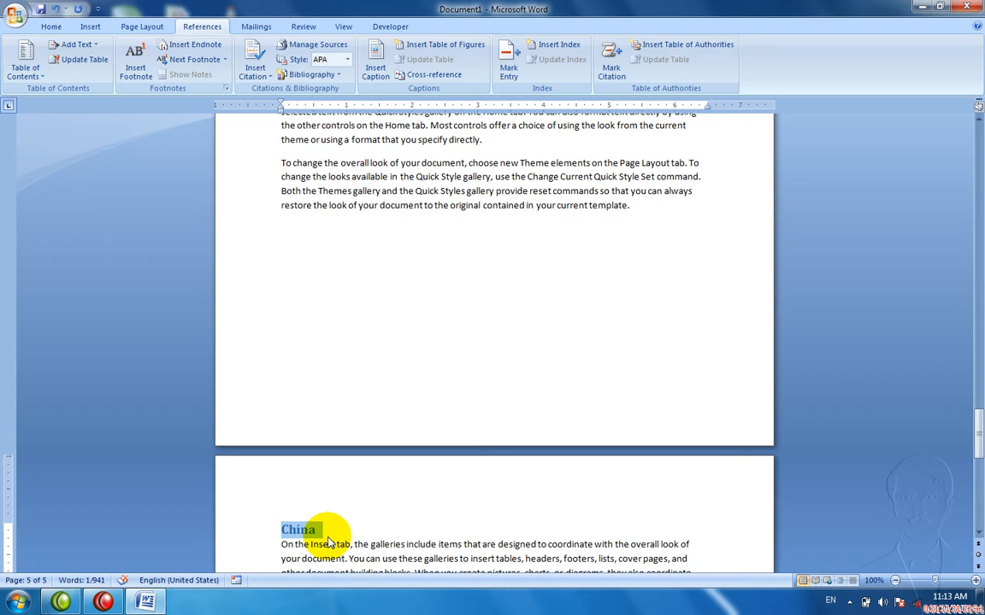
pyautogui.hotkey('ctrl', 'Home')
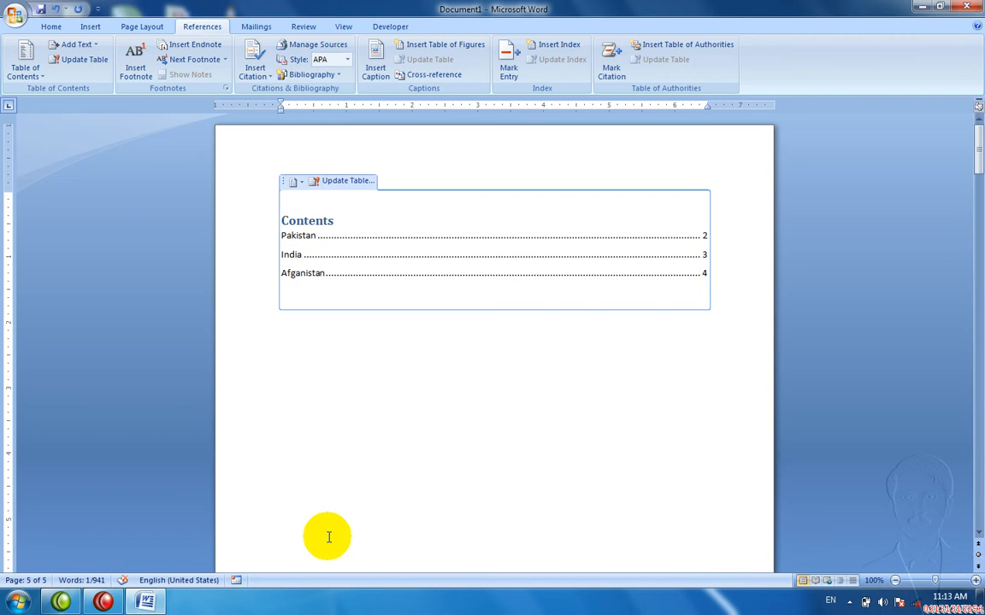
# Step: Update the table of contents with 'Update entire table' so China appears on page 5
pyautogui.click(314, 292)
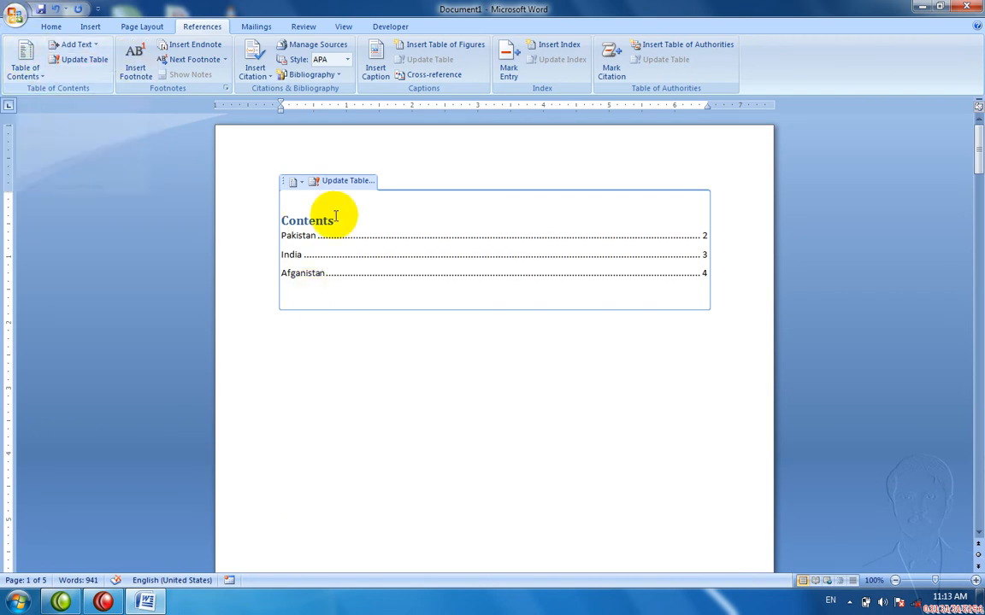
pyautogui.click(100, 65)
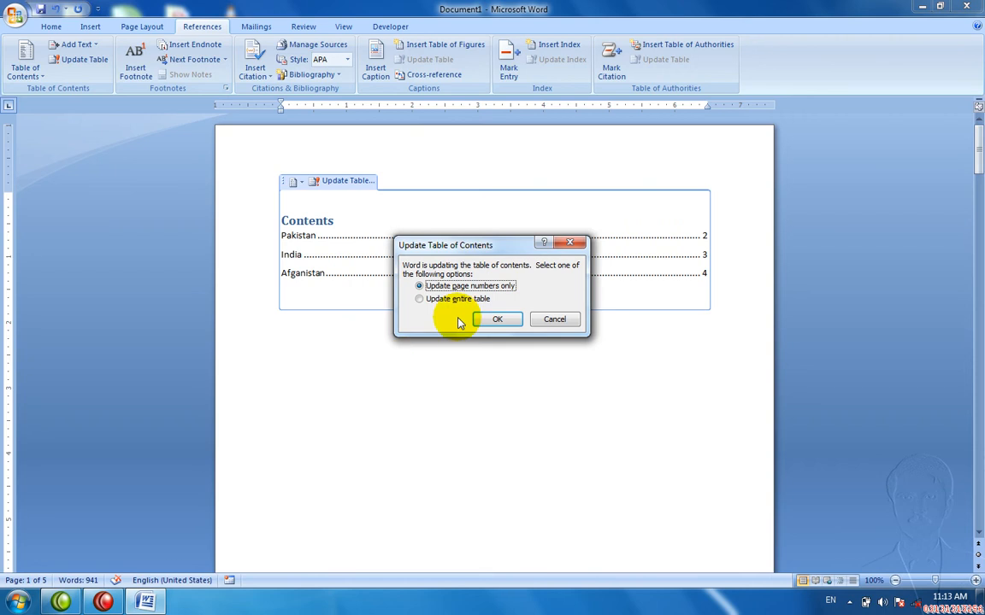
pyautogui.click(454, 300)
pyautogui.click(490, 317)
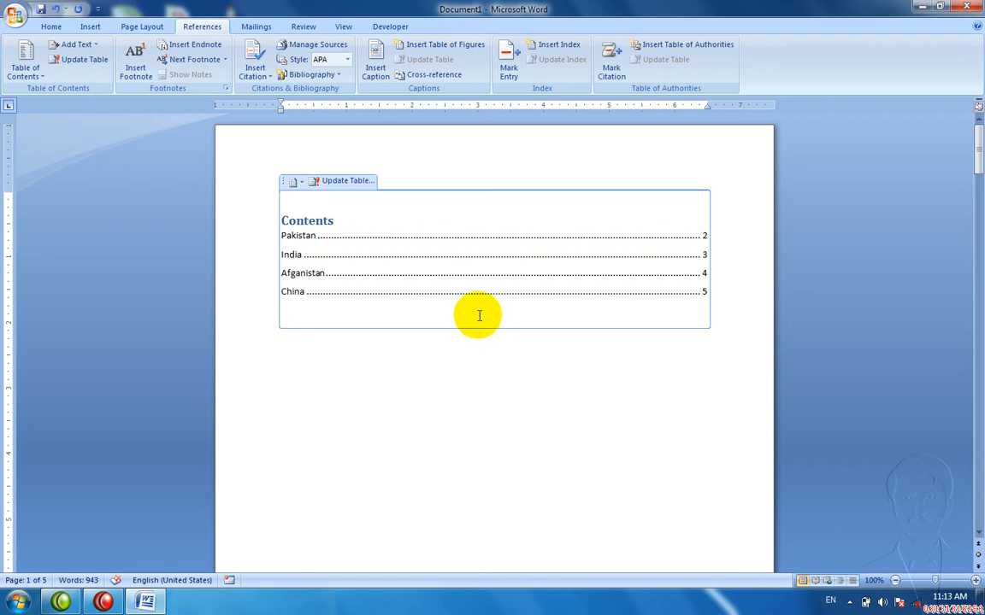
pyautogui.click(89, 48)
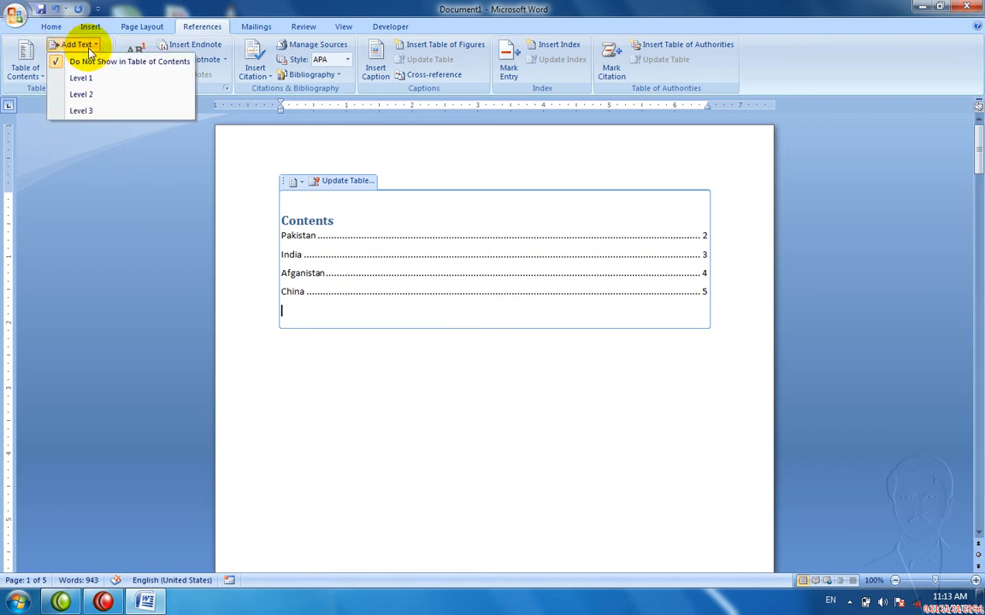
pyautogui.click(93, 77)
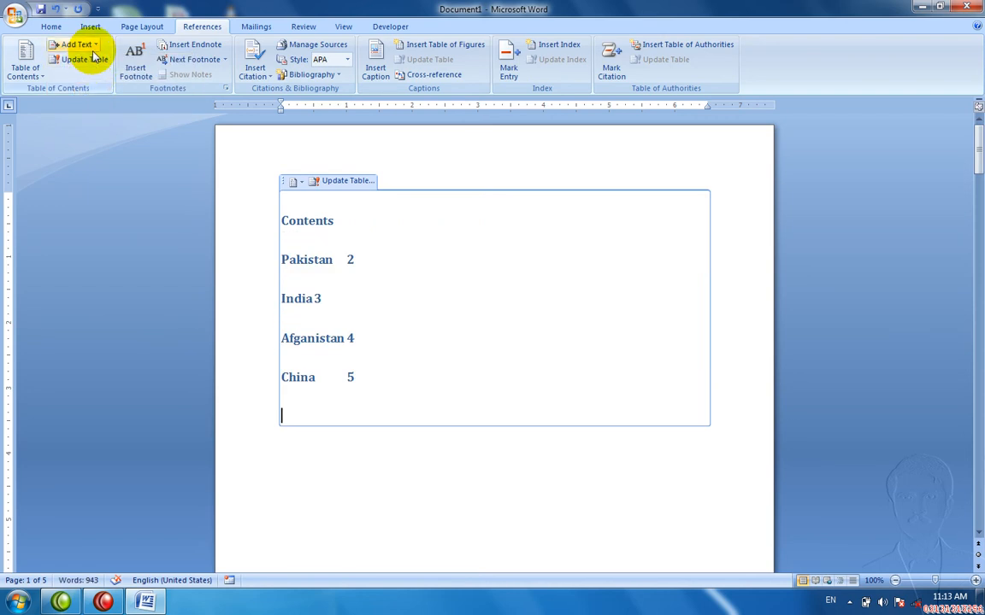
pyautogui.click(82, 44)
pyautogui.click(90, 93)
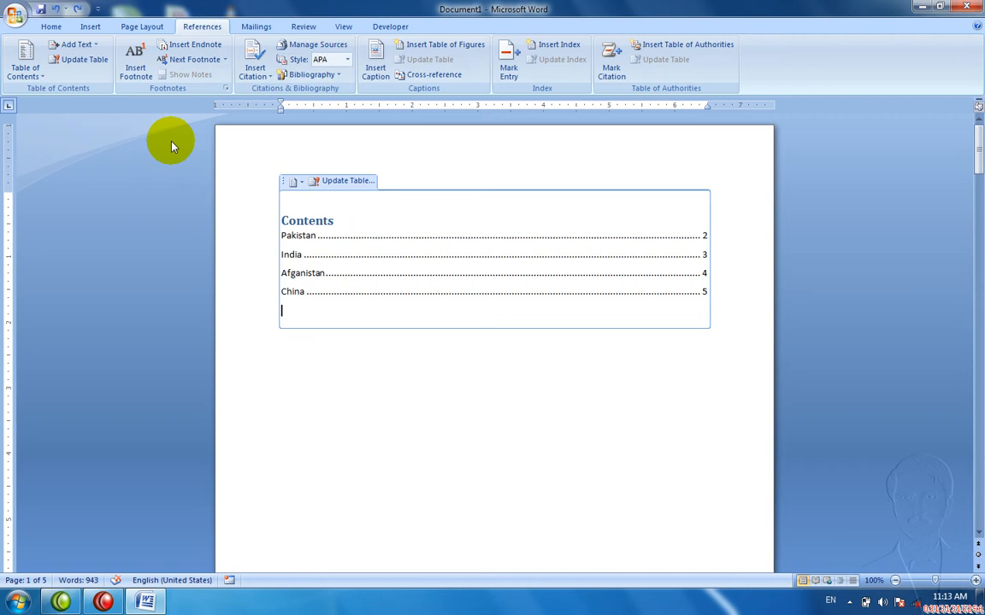
# Step: Select the whole Contents table on page 1 and delete it
pyautogui.click(283, 184)
pyautogui.click(286, 182)
pyautogui.click(298, 209)
pyautogui.moveTo(301, 326); pyautogui.dragTo(259, 244)
pyautogui.press('Delete')
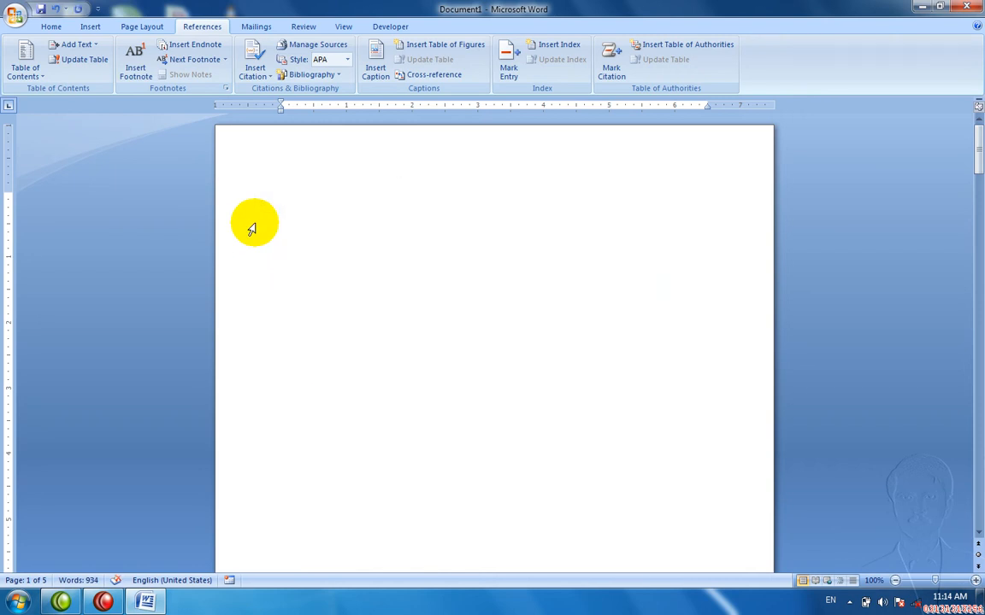
# Step: Scroll to the Pakistan section on page 2 and select the word Styles in its last paragraph
pyautogui.moveTo(979, 135); pyautogui.dragTo(967, 209)
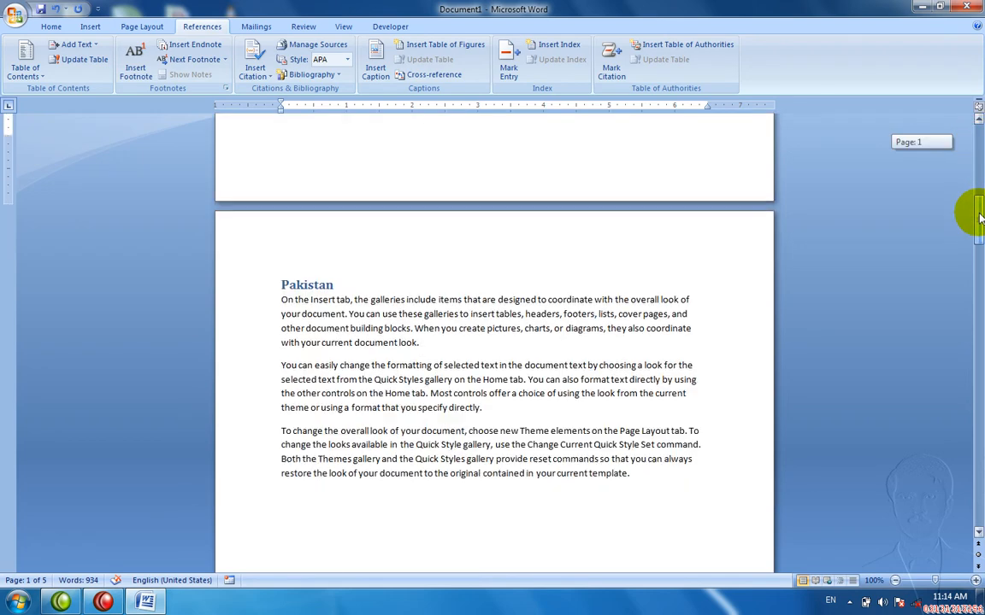
pyautogui.click(354, 287)
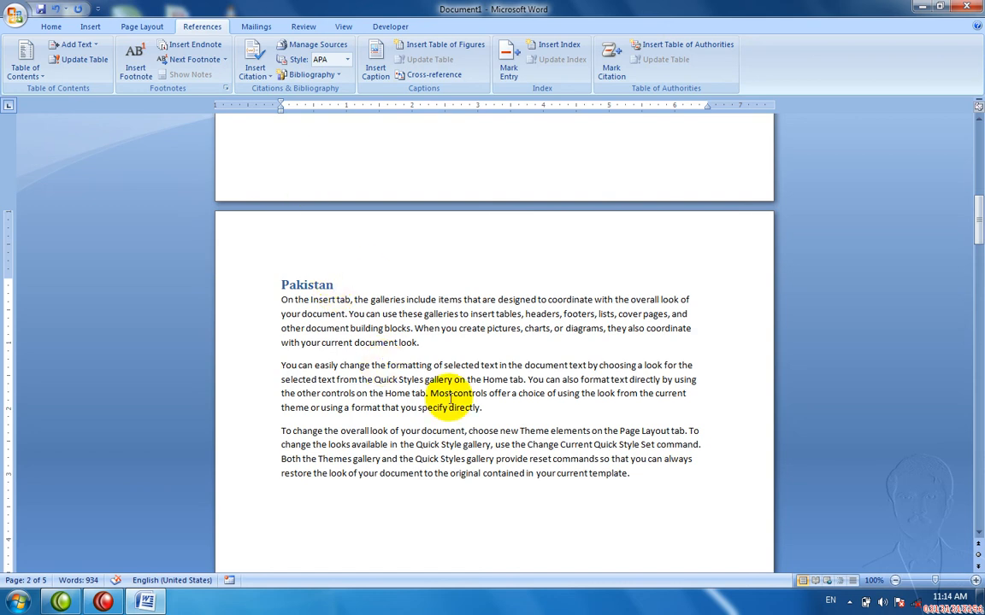
pyautogui.click(448, 408)
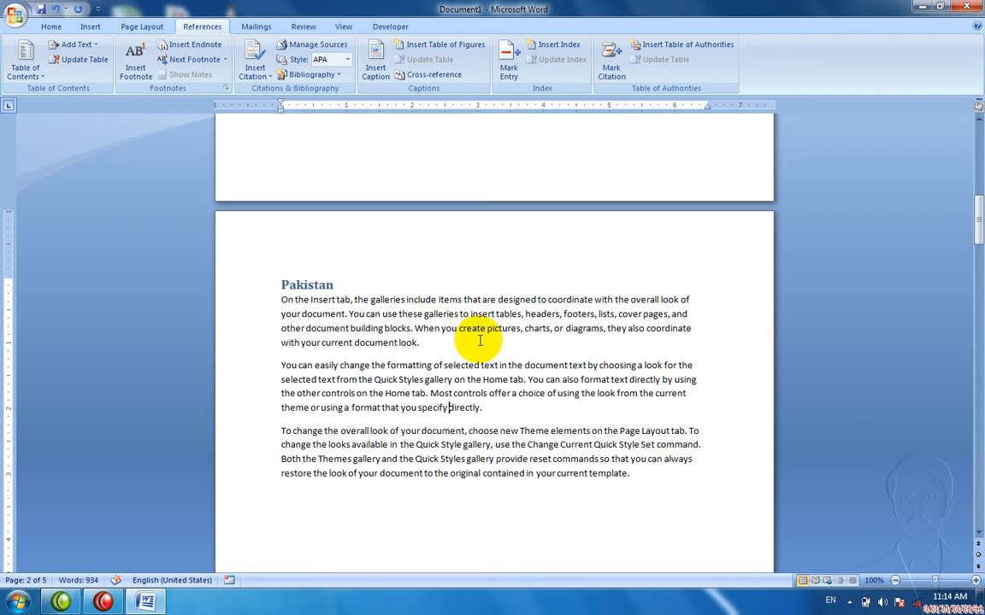
pyautogui.doubleClick(469, 504)
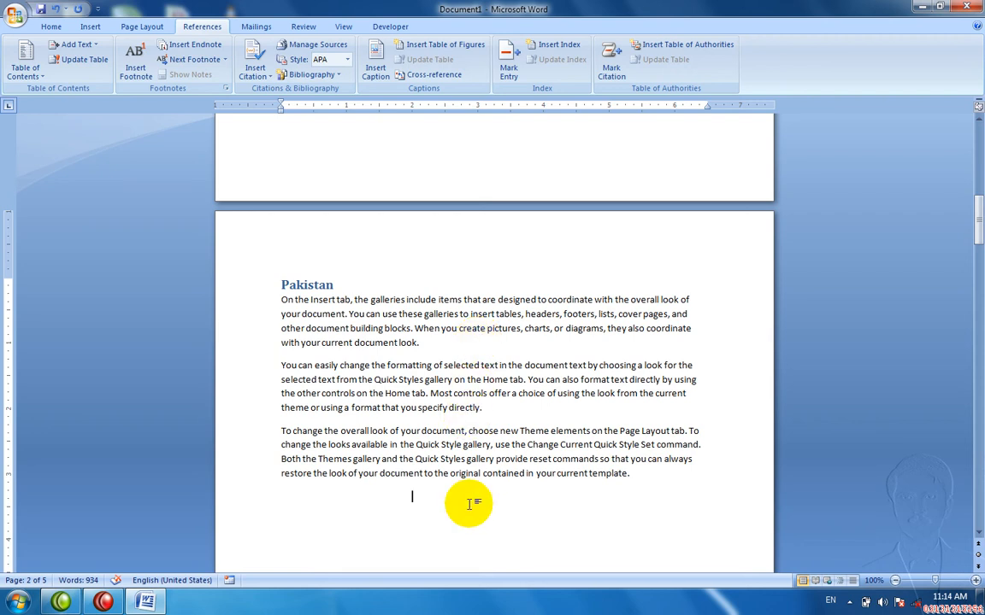
pyautogui.doubleClick(447, 460)
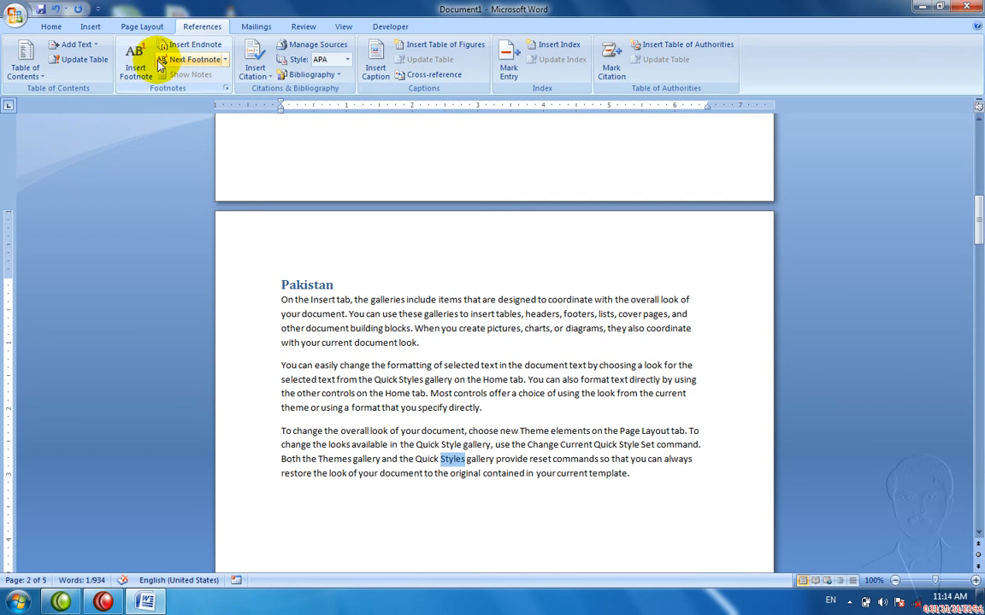
# Step: Insert footnote 1 after Styles with the Urdu word انداز as its note text
pyautogui.click(131, 83)
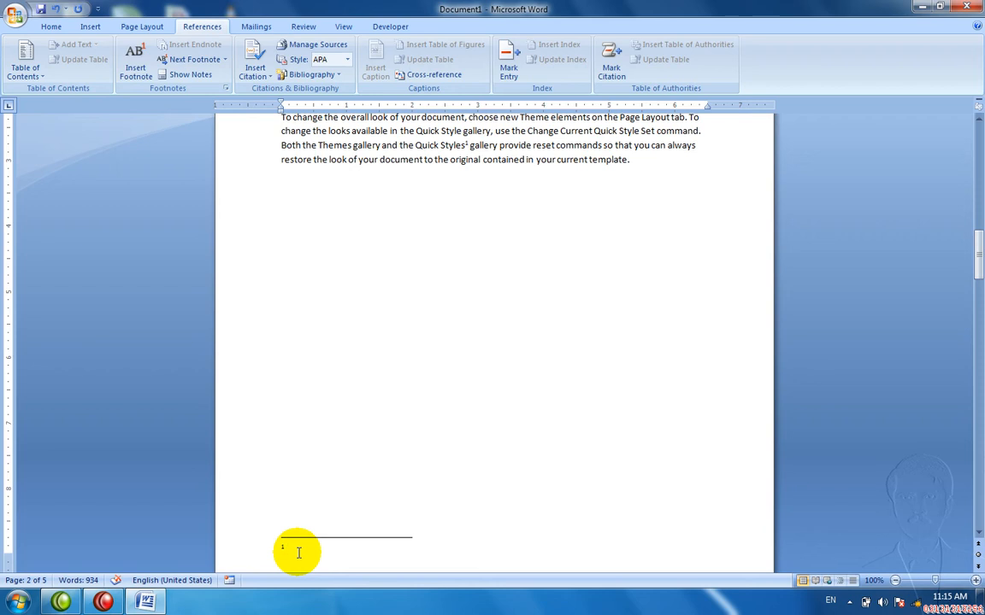
pyautogui.hotkey('alt', 'shift')
pyautogui.hotkey('alt', 'shift')
pyautogui.write('انداز')
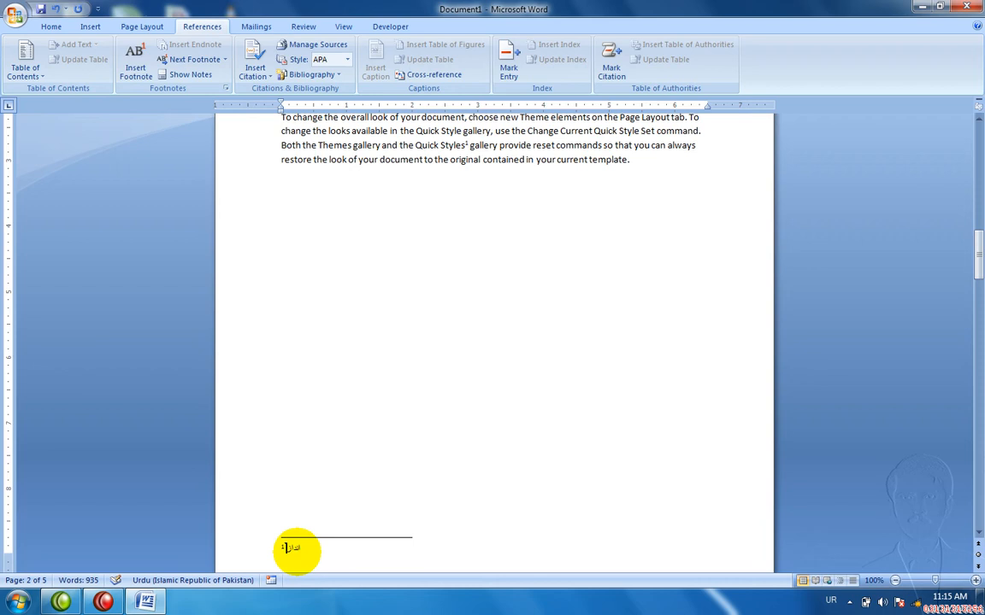
pyautogui.hotkey('alt', 'shift')
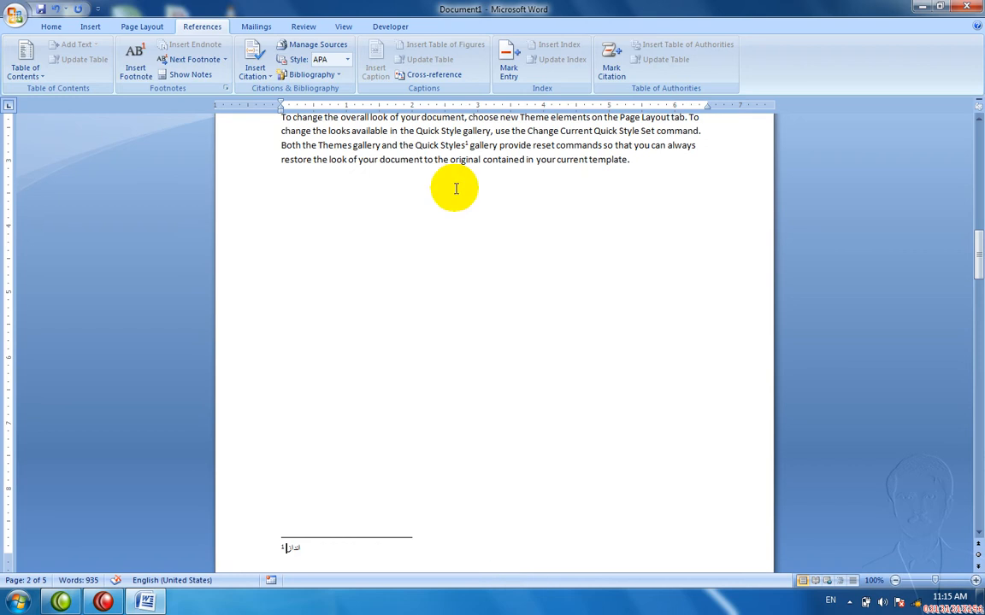
pyautogui.moveTo(467, 146)
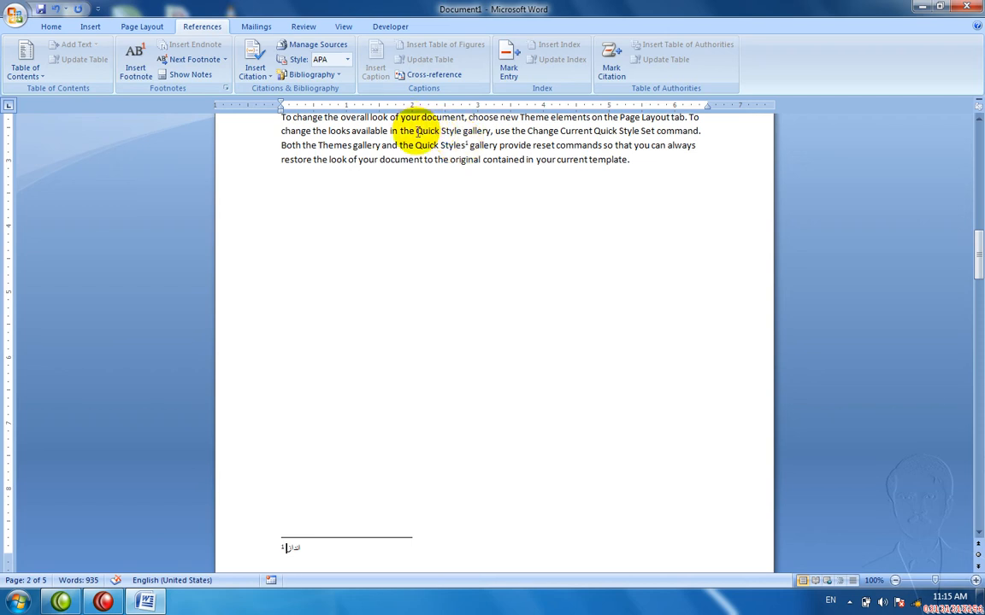
# Step: Insert footnote 2 after 'Quick' on page 2 containing the Urdu word تیز
pyautogui.doubleClick(438, 131)
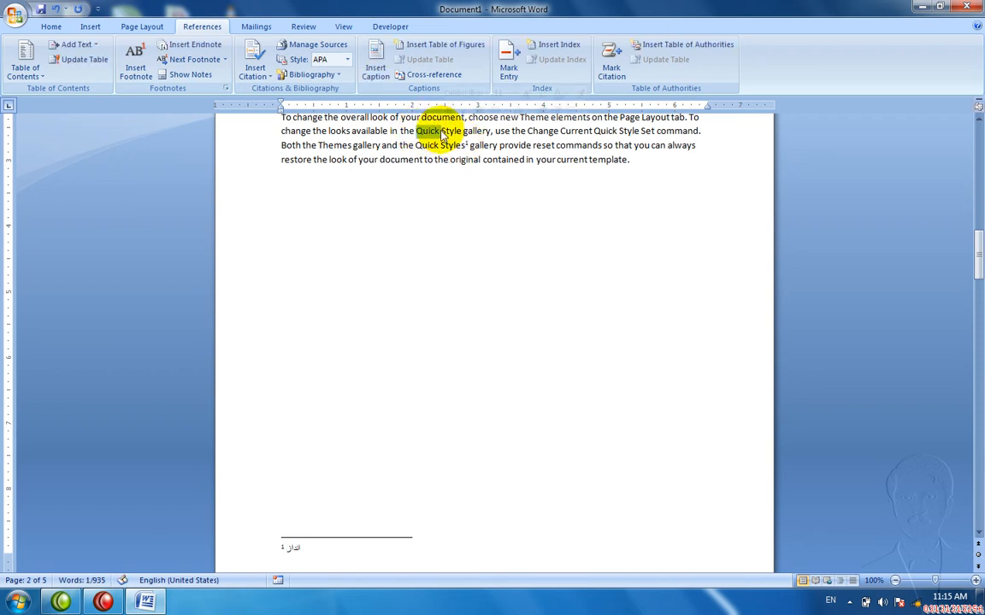
pyautogui.click(134, 70)
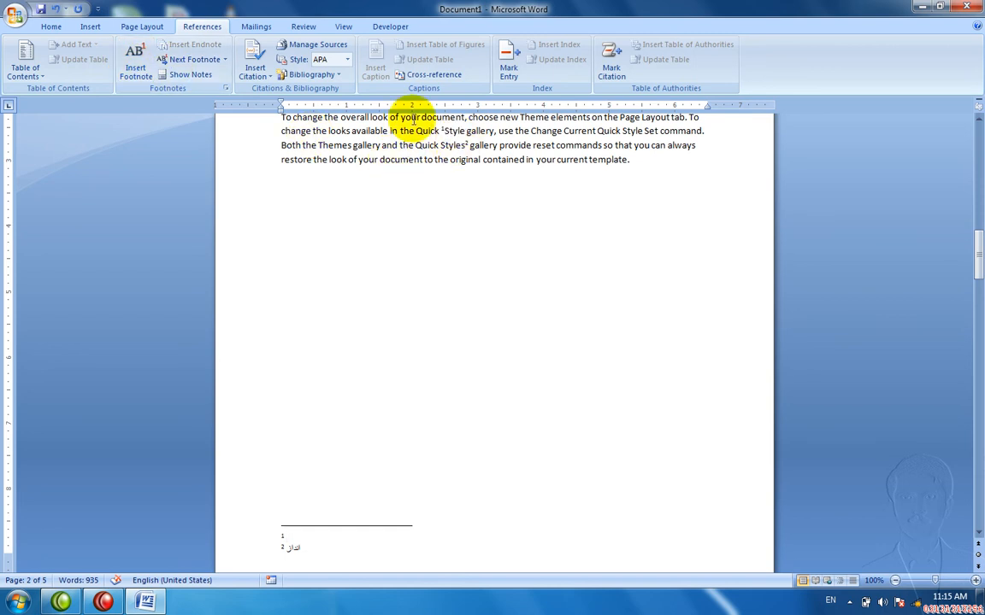
pyautogui.hotkey('alt', 'shift')
pyautogui.hotkey('alt', 'shift')
pyautogui.write('تیز')
pyautogui.hotkey('alt', 'shift')
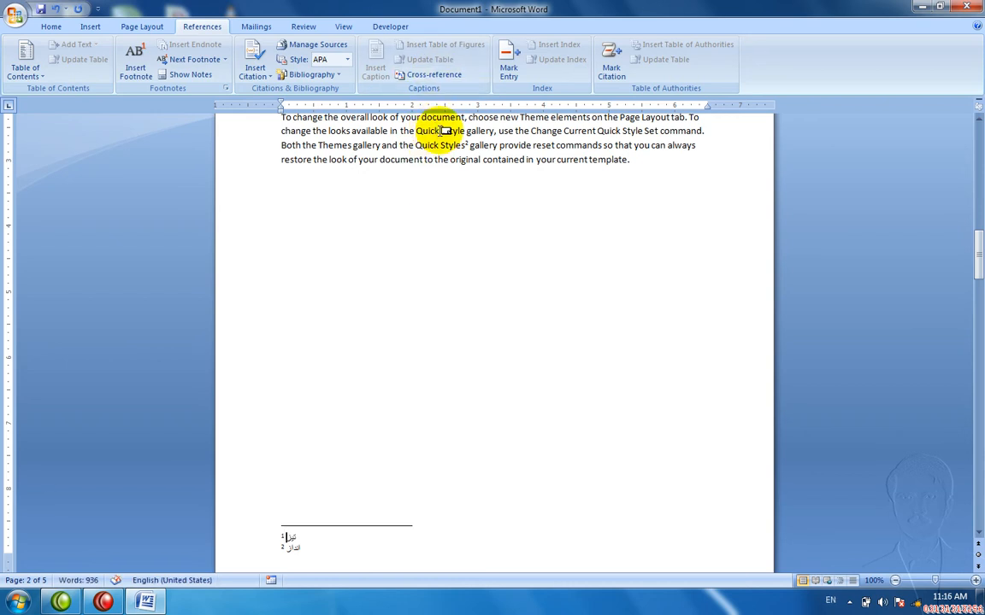
pyautogui.moveTo(443, 130)
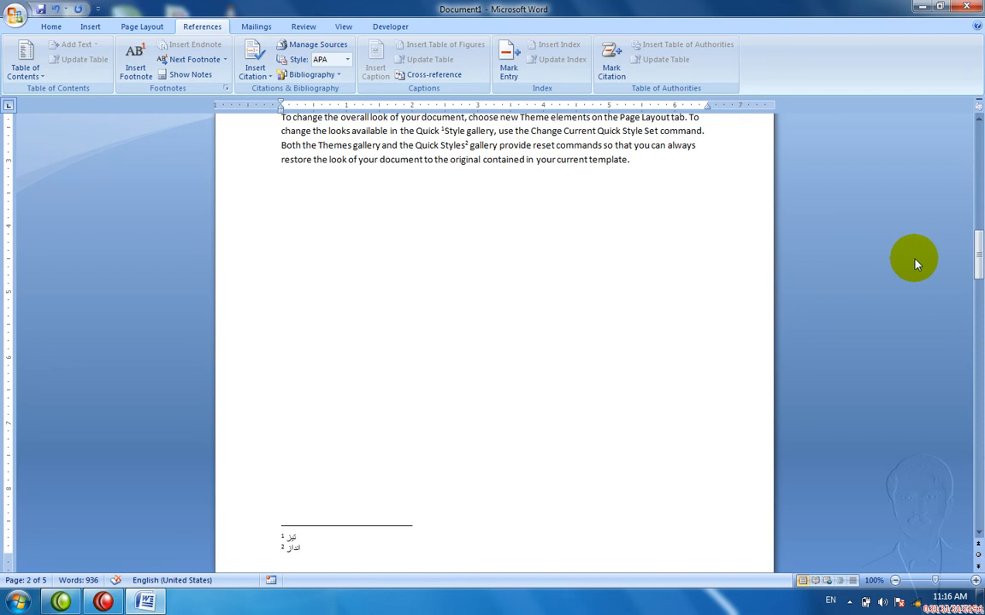
# Step: Add endnote i after 'pictures' in the Pakistan section with the Urdu word تصویر
pyautogui.moveTo(972, 253); pyautogui.dragTo(969, 248)
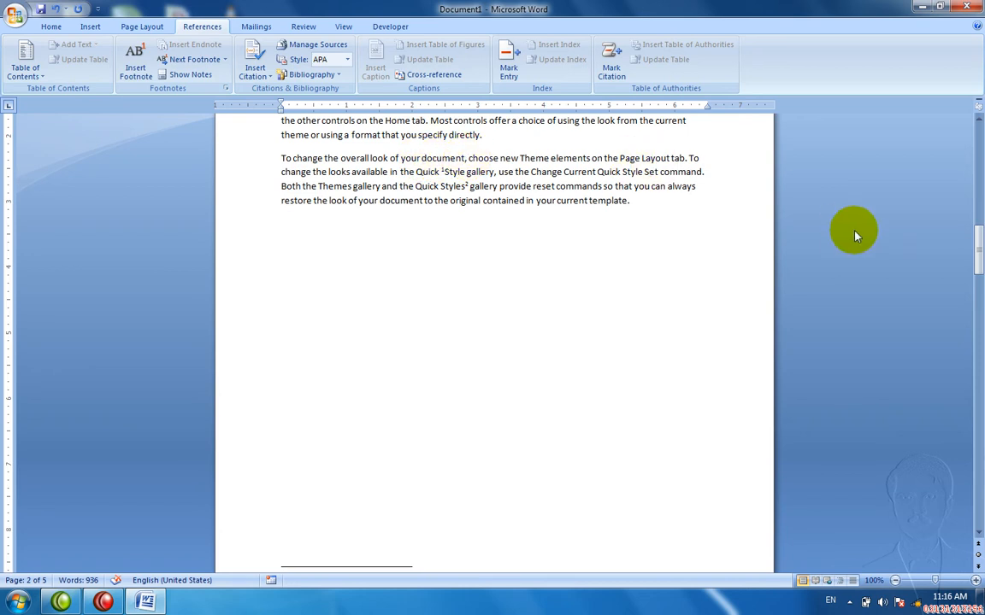
pyautogui.moveTo(977, 256); pyautogui.dragTo(966, 241)
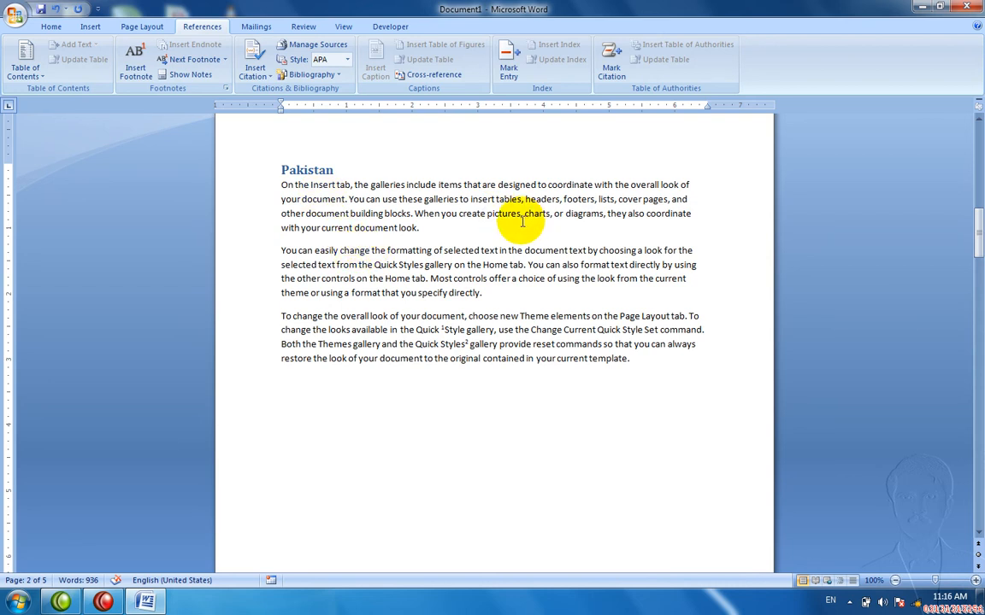
pyautogui.moveTo(519, 218); pyautogui.dragTo(491, 219)
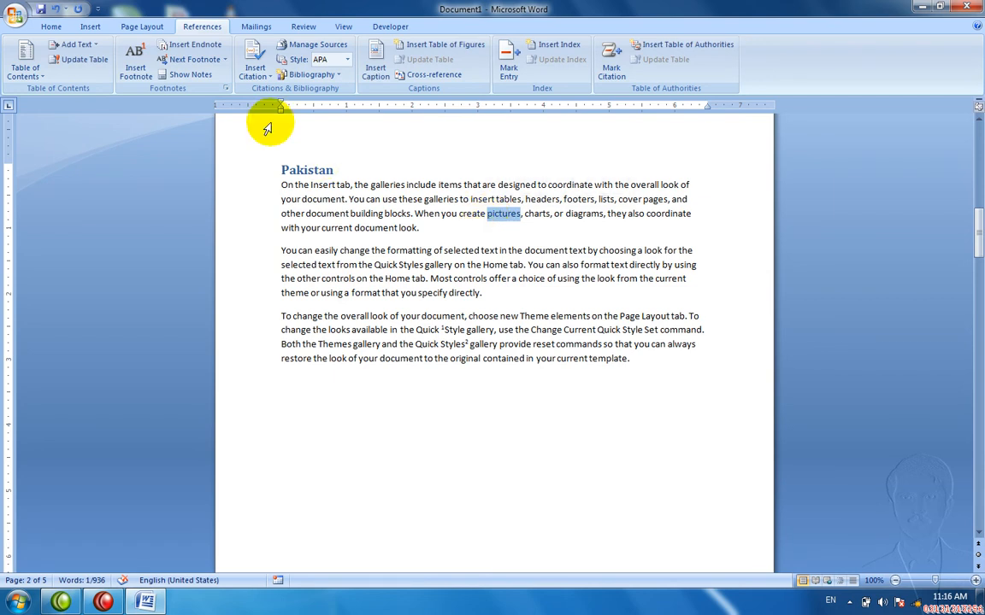
pyautogui.click(193, 53)
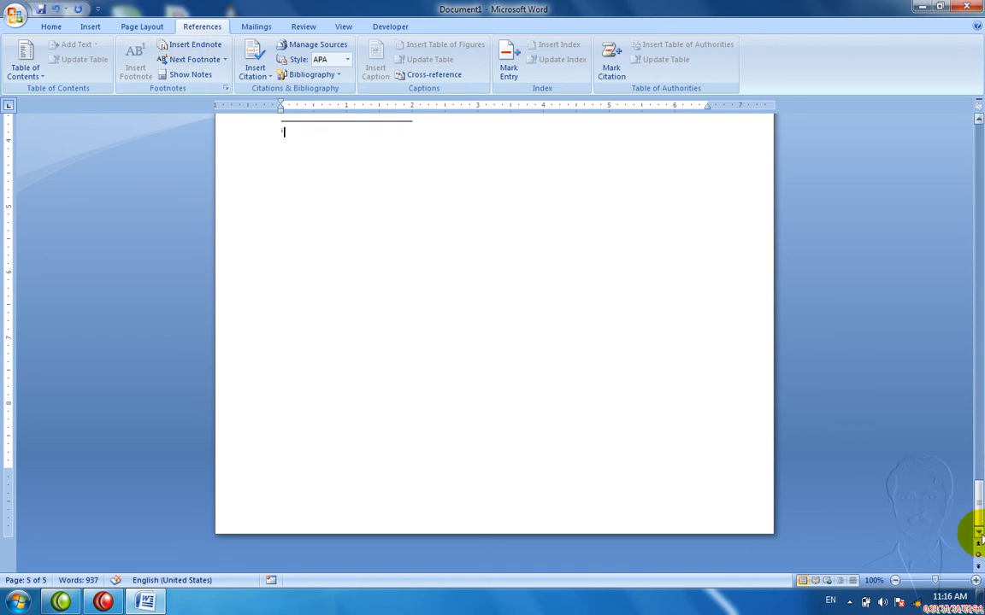
pyautogui.moveTo(979, 508); pyautogui.dragTo(980, 497)
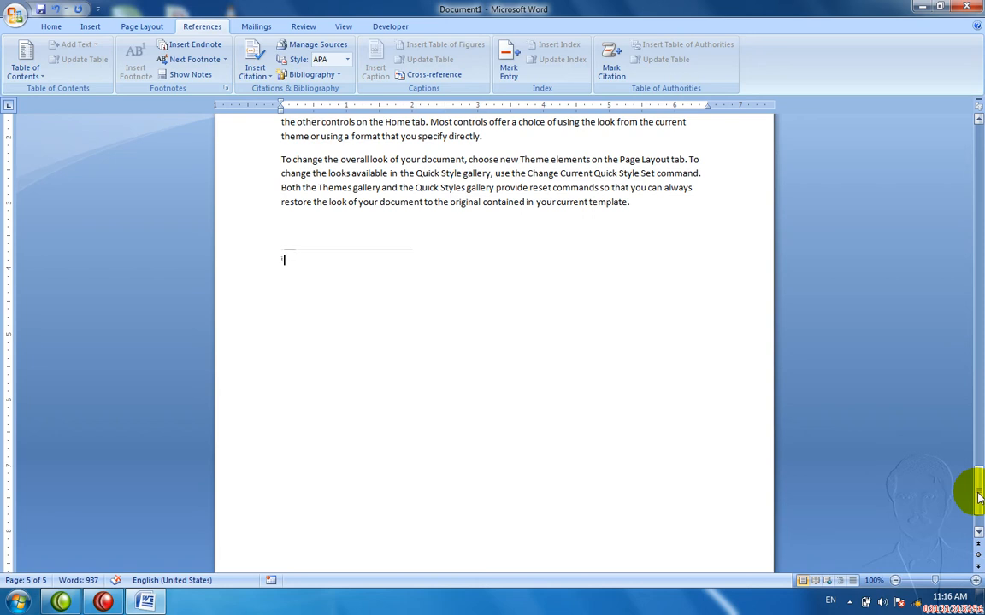
pyautogui.hotkey('alt', 'shift')
pyautogui.hotkey('alt', 'shift')
pyautogui.write('ت')
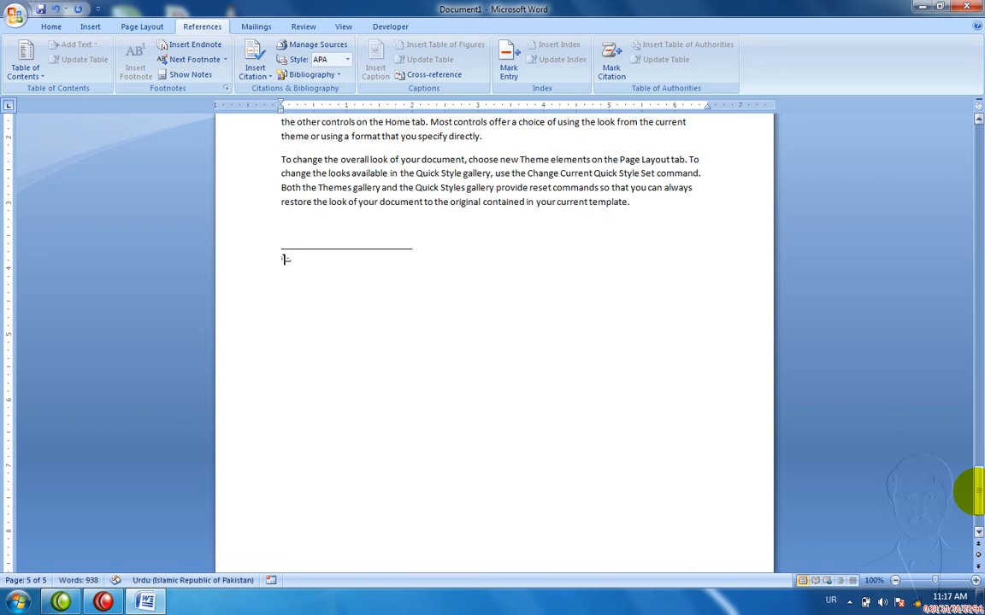
pyautogui.write('صویر')
pyautogui.hotkey('alt', 'shift')
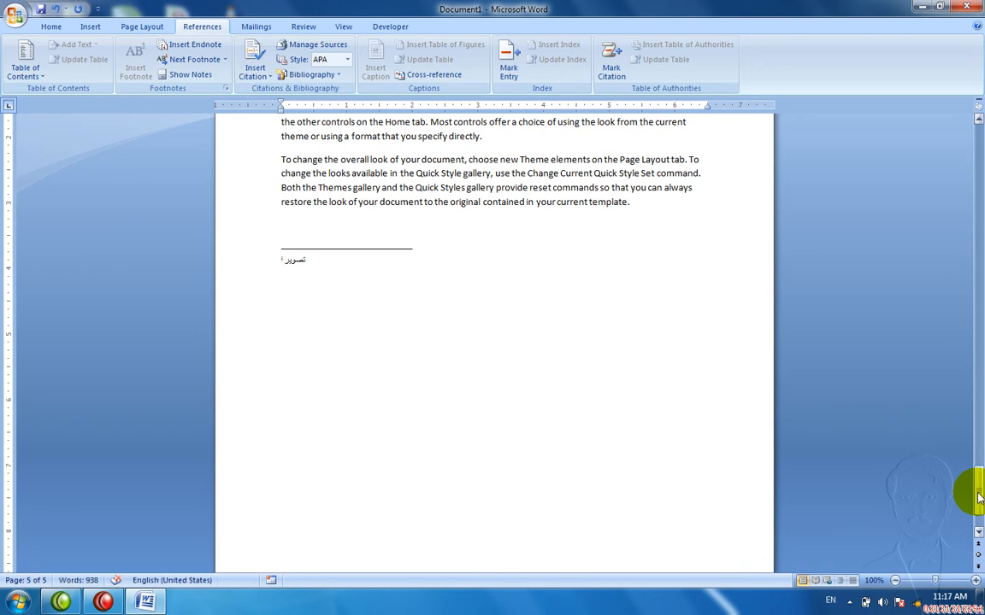
pyautogui.hotkey('ctrl', 'Home')
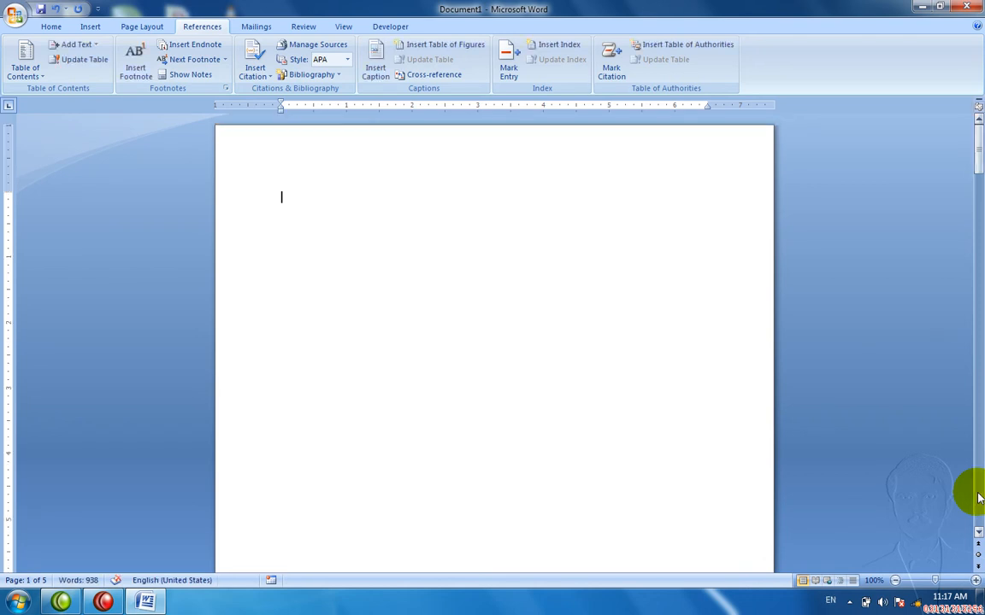
pyautogui.press('Down')
pyautogui.press('Down')
pyautogui.press('Down')
pyautogui.press('Down')
pyautogui.press('Down')
pyautogui.press('Down')
pyautogui.press('Down')
pyautogui.press('Down')
pyautogui.press('Down')
pyautogui.press('Down')
pyautogui.press('Down')
pyautogui.press('Down')
pyautogui.press('Down')
pyautogui.press('Down')
pyautogui.press('Down')
pyautogui.press('Down')
pyautogui.press('Down')
pyautogui.press('Down')
pyautogui.press('Down')
pyautogui.press('Down')
pyautogui.press('Down')
pyautogui.press('Down')
pyautogui.press('Down')
pyautogui.press('Down')
pyautogui.press('Down')
pyautogui.press('Down')
pyautogui.press('Down')
pyautogui.press('Down')
pyautogui.press('Down')
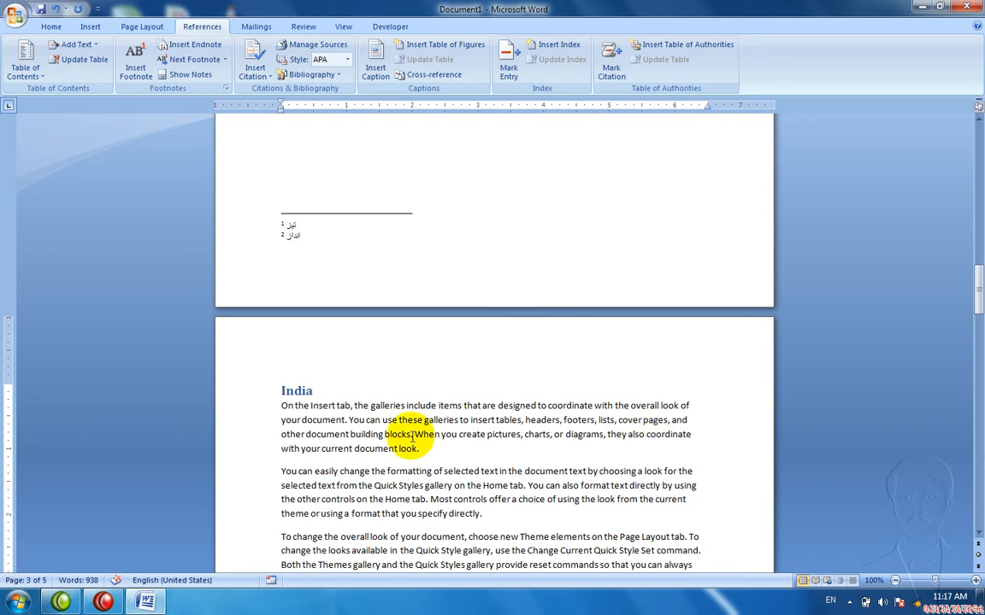
# Step: Add an endnote after 'Home' in the India section with the Urdu word گھر
pyautogui.doubleClick(394, 499)
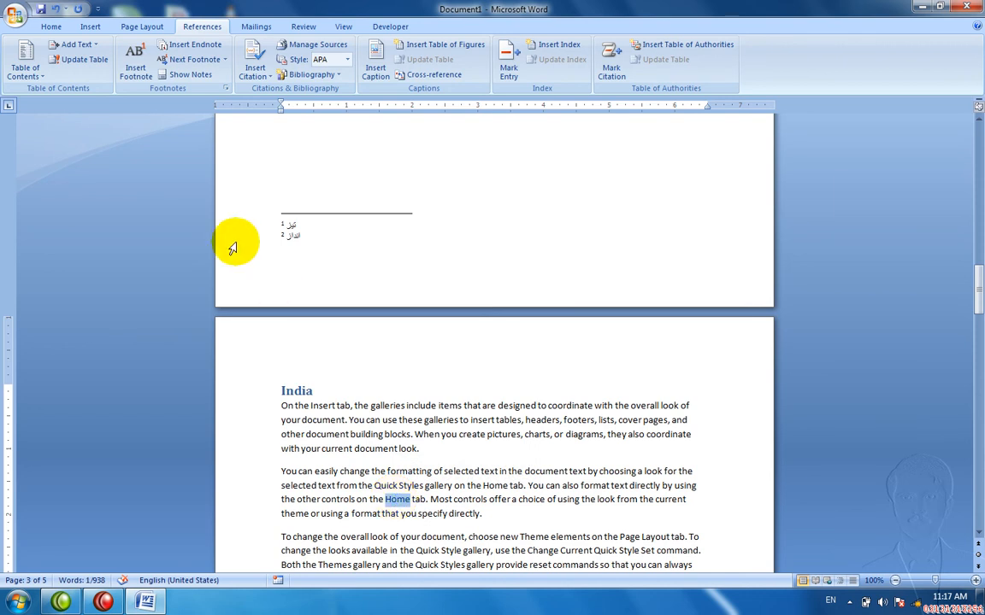
pyautogui.click(196, 50)
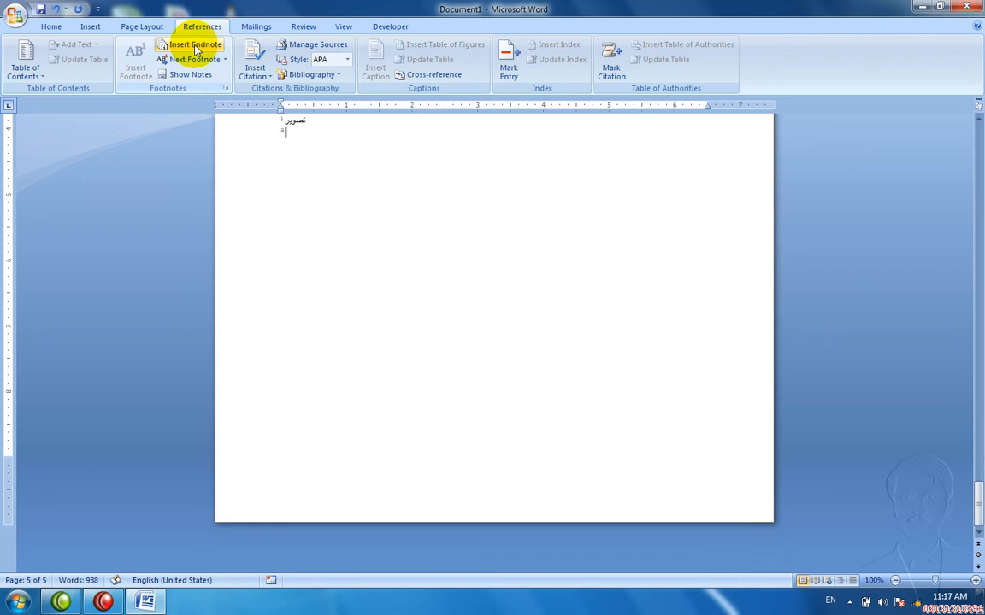
pyautogui.write('o')
pyautogui.press('BackSpace')
pyautogui.hotkey('alt', 'shift')
pyautogui.hotkey('alt', 'shift')
pyautogui.write('گھر')
pyautogui.hotkey('alt', 'shift')
# Step: Move from the document start down through the text to page 2's footnotes
pyautogui.hotkey('ctrl', 'Home')
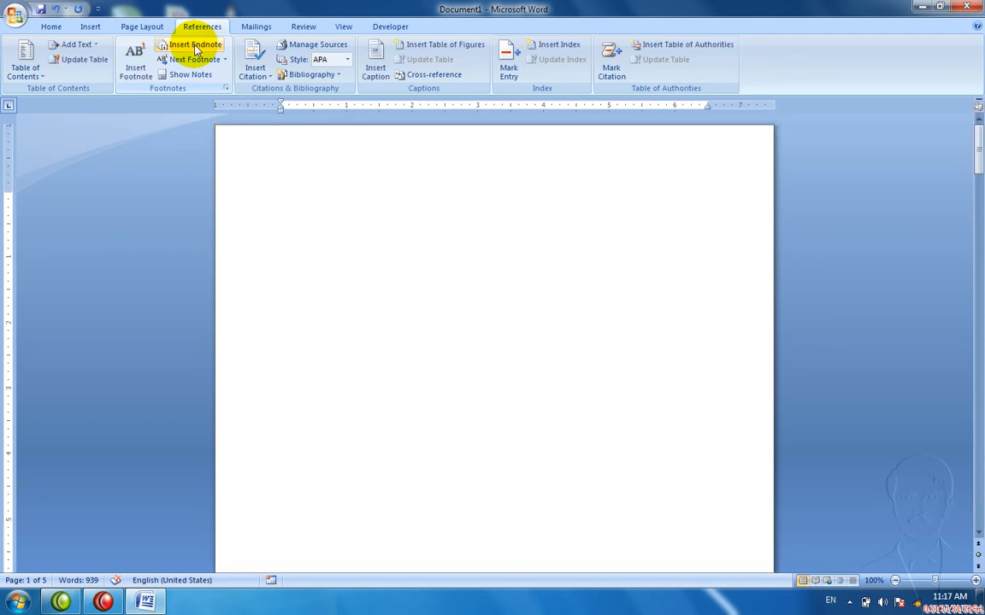
pyautogui.press('Down')
pyautogui.press('Down')
pyautogui.press('Down')
pyautogui.press('Down')
pyautogui.press('Down')
pyautogui.press('Down')
pyautogui.press('Down')
pyautogui.press('Down')
pyautogui.press('Down')
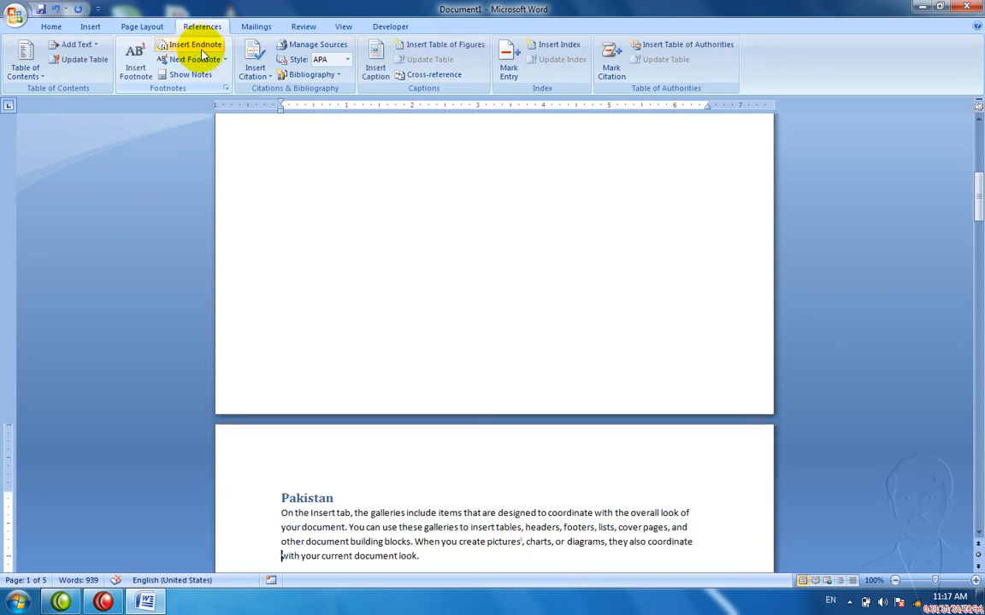
pyautogui.press('Down')
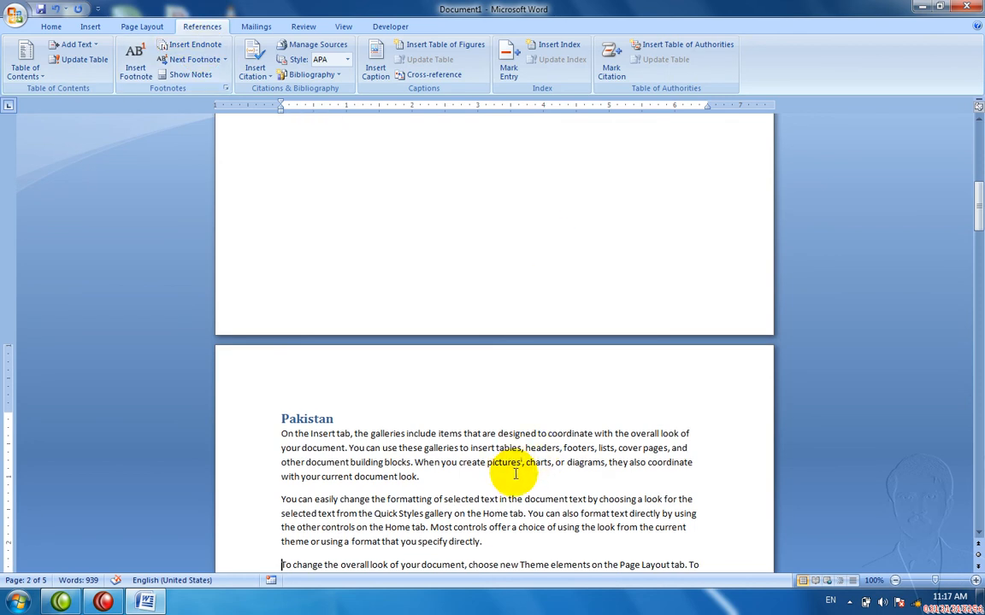
pyautogui.press('Down')
pyautogui.press('Down')
pyautogui.press('Down')
pyautogui.press('Down')
pyautogui.press('Down')
pyautogui.press('Down')
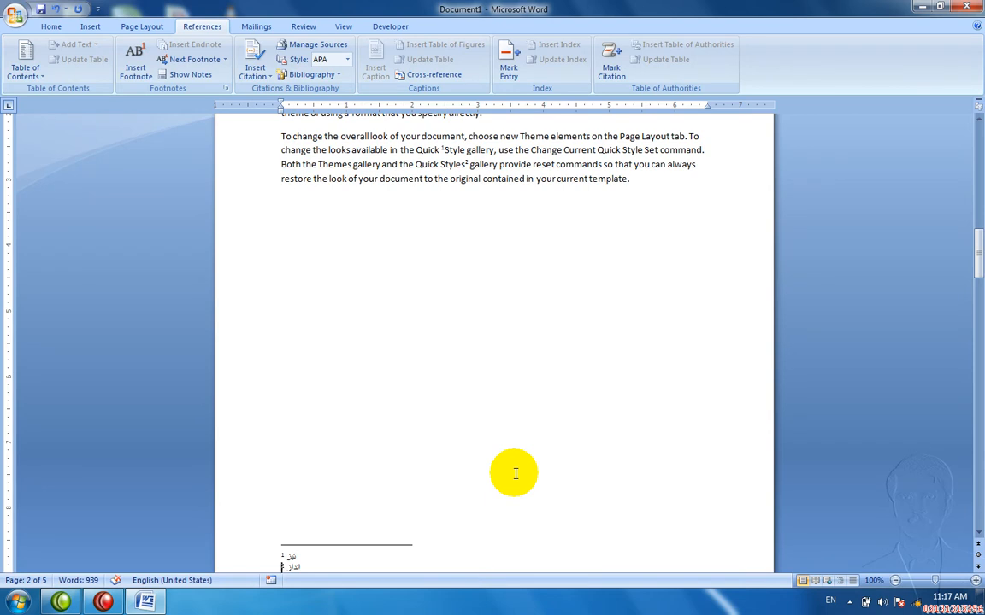
pyautogui.press('Down')
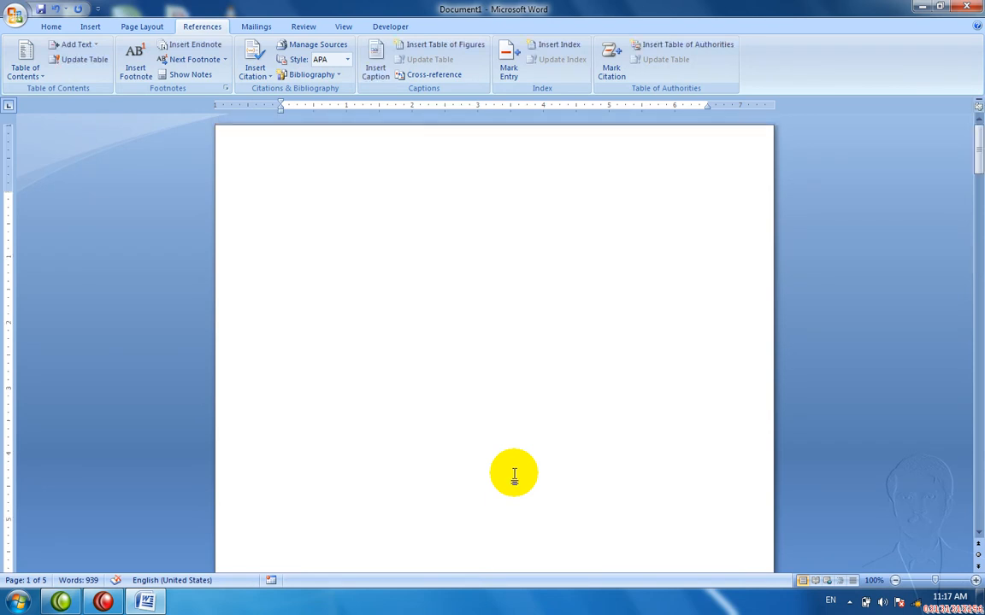
# Step: Jump to the next footnote, then back to the previous one
pyautogui.click(226, 60)
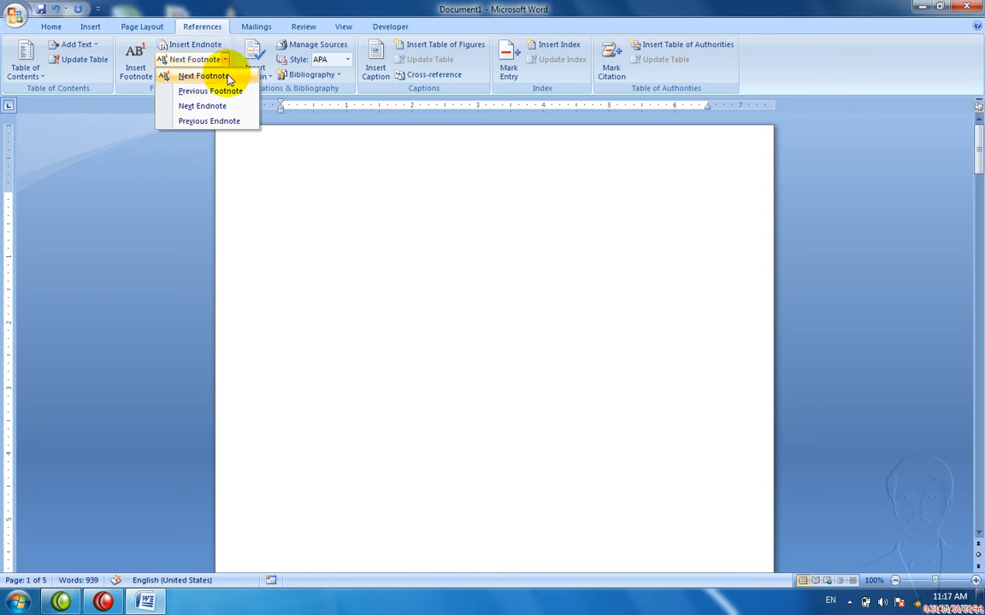
pyautogui.click(219, 76)
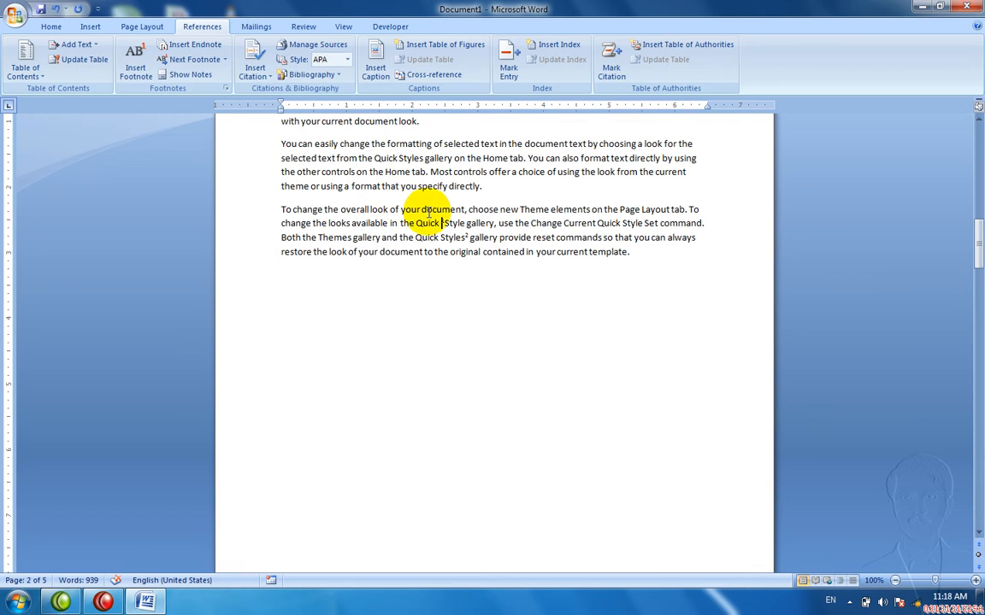
pyautogui.click(225, 60)
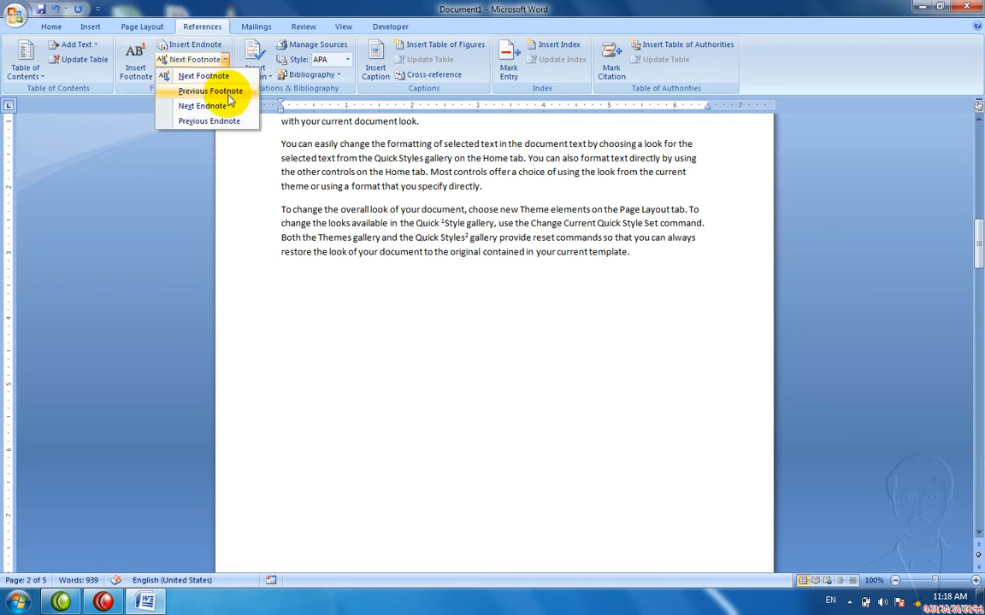
pyautogui.click(228, 104)
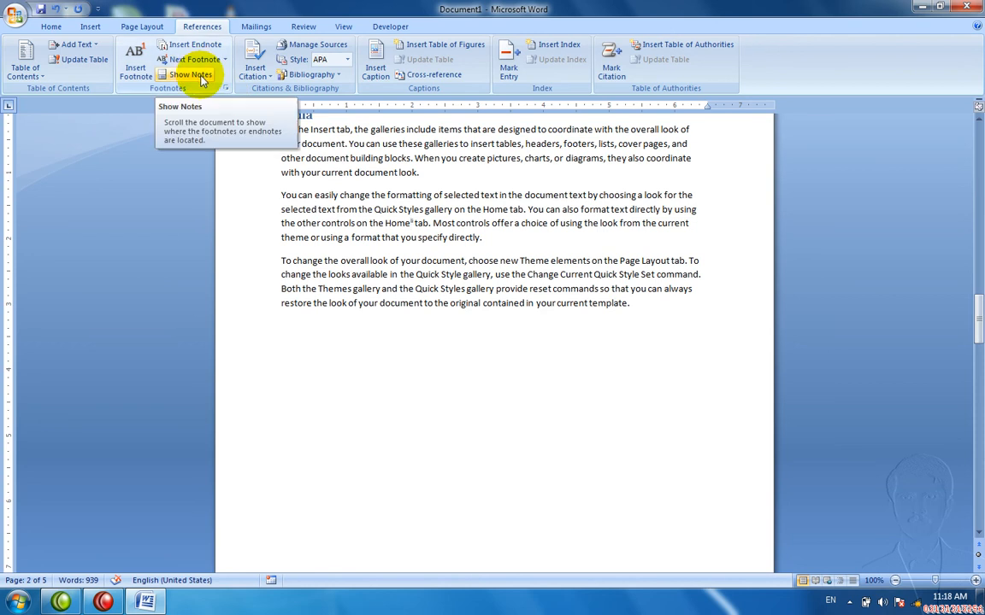
# Step: View the footnote area, then return to the footnote reference in the body text
pyautogui.click(202, 78)
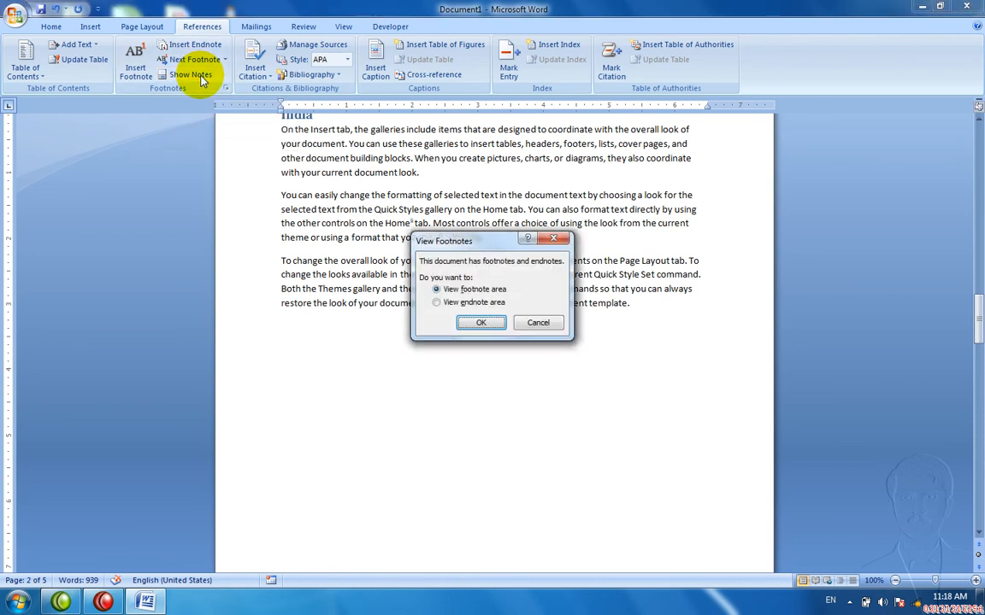
pyautogui.click(469, 319)
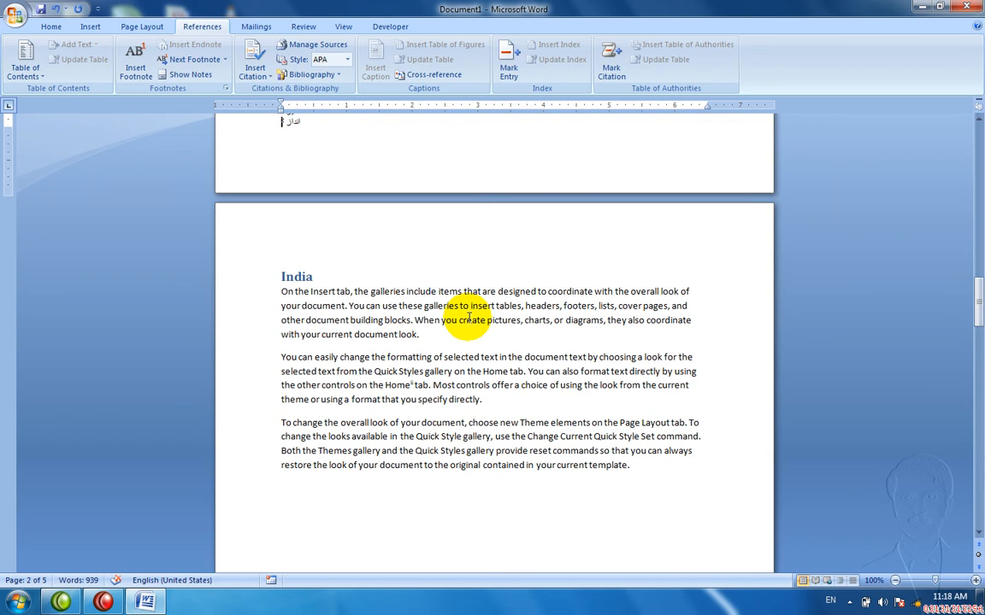
pyautogui.press('Up')
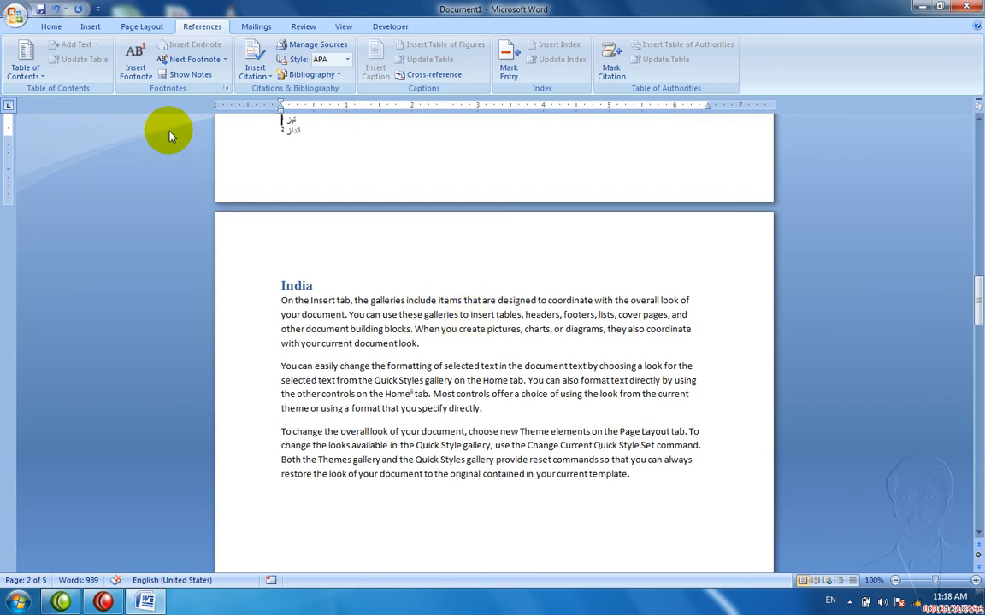
pyautogui.click(177, 68)
pyautogui.click(162, 74)
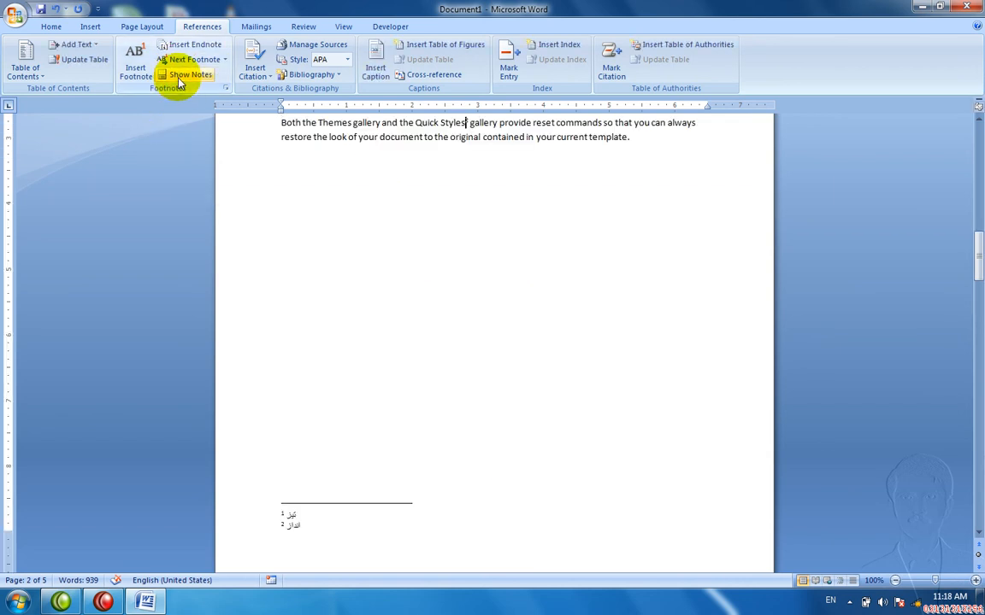
# Step: View the endnote area on the last page
pyautogui.click(190, 83)
pyautogui.click(447, 306)
pyautogui.press('Return')
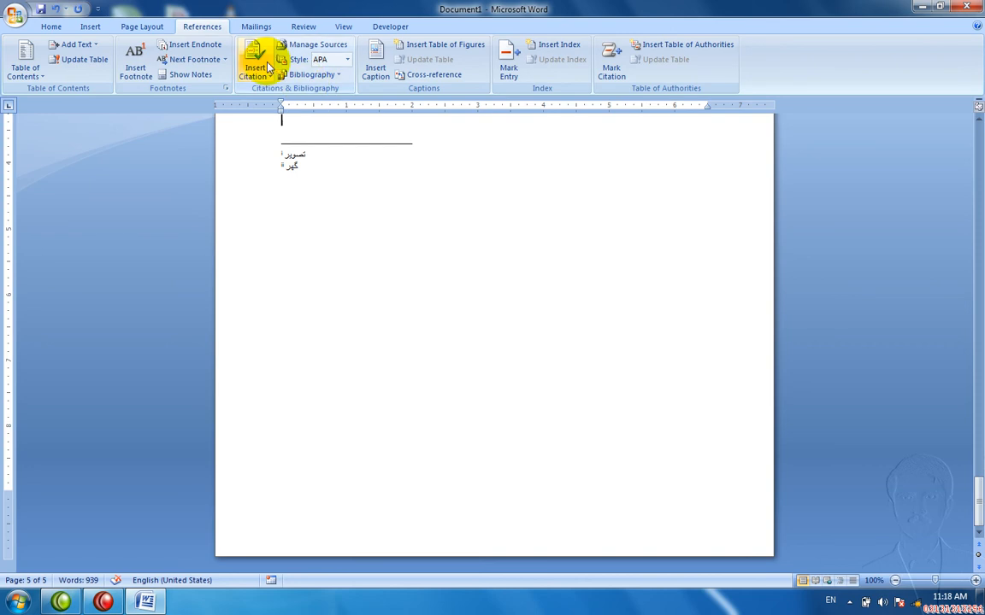
# Step: Check Insert's cross-reference options, then open Insert Citation's choices at the document's top
pyautogui.doubleClick(322, 161)
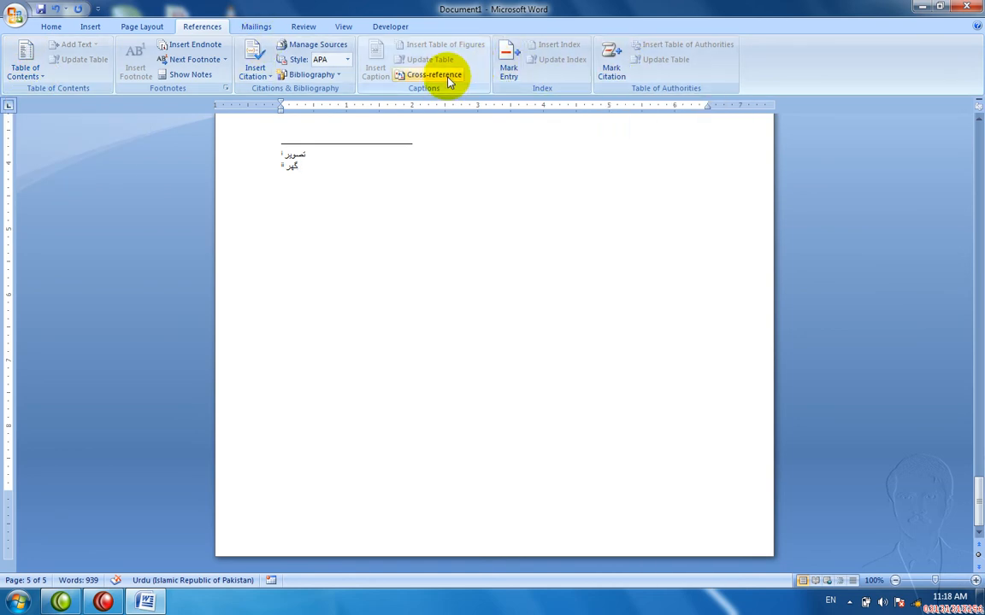
pyautogui.click(93, 26)
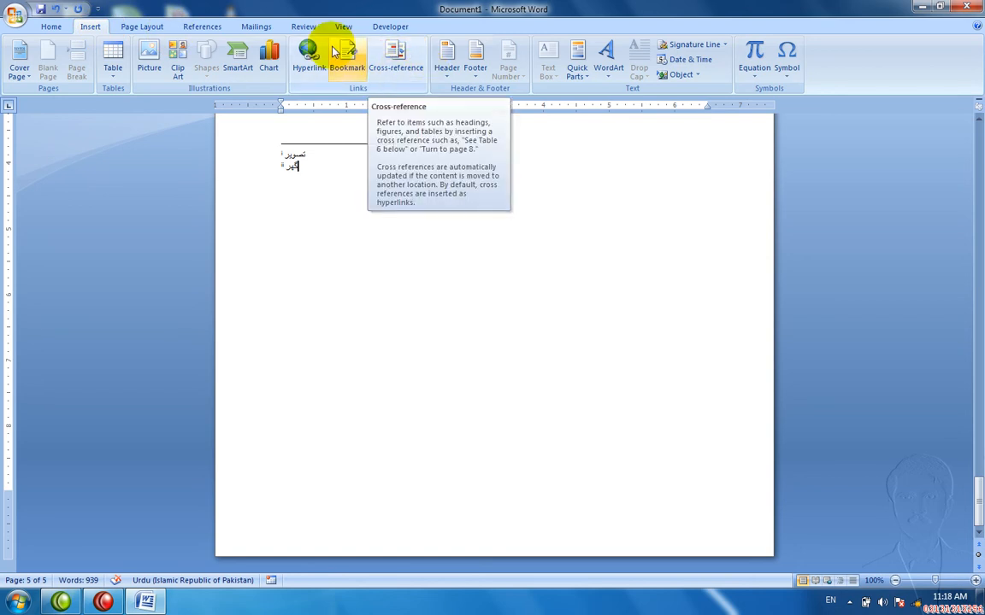
pyautogui.click(188, 27)
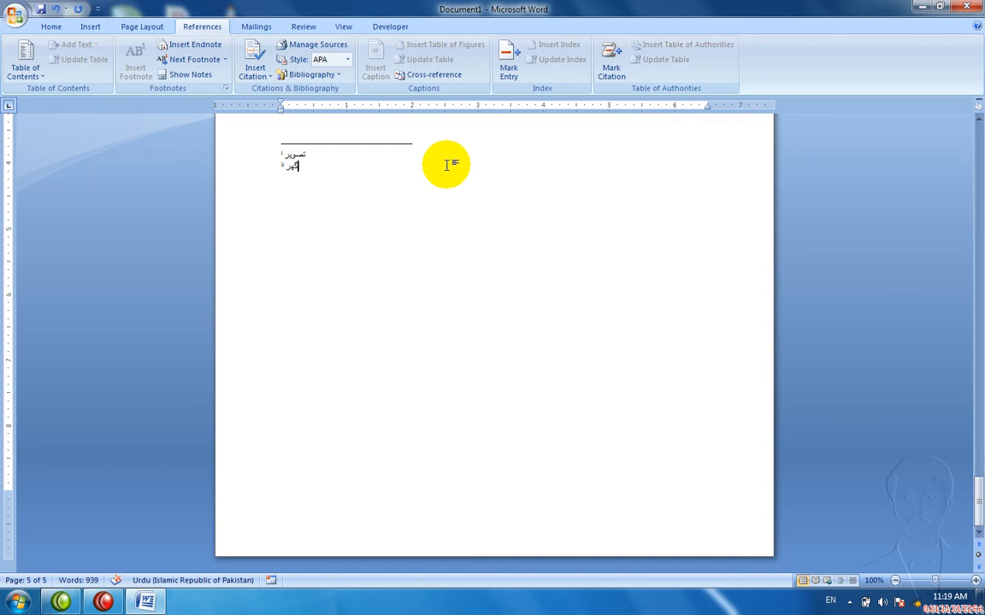
pyautogui.hotkey('ctrl', 'Home')
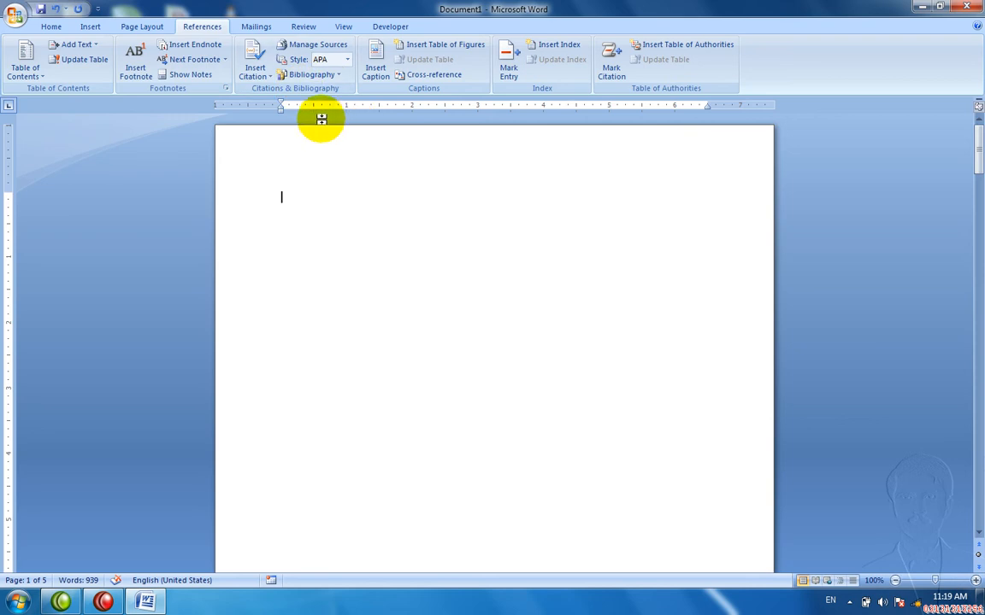
pyautogui.click(274, 76)
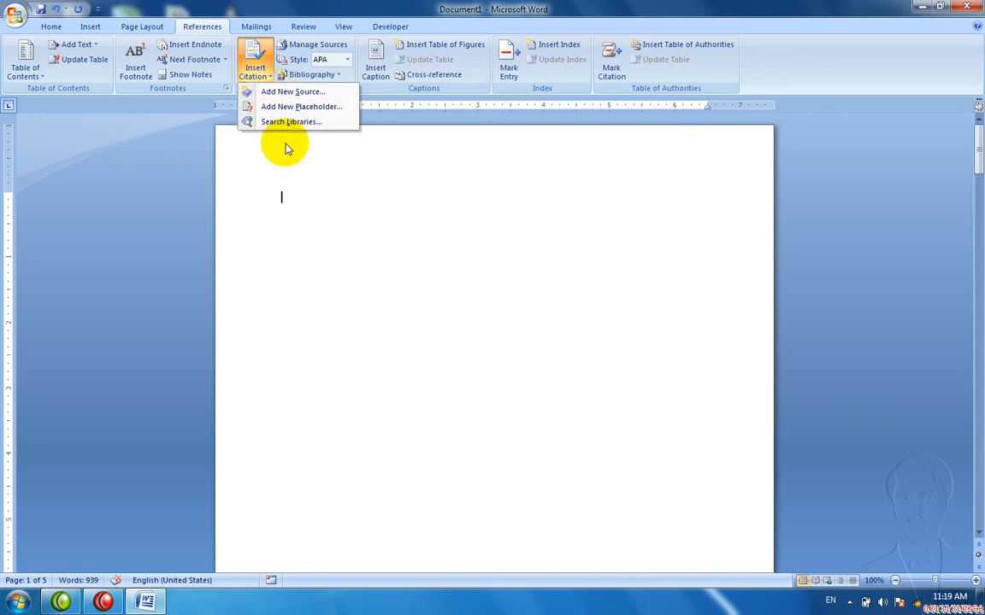
# Step: Create a Book source with the author's name, 'Ms Office', 2019, Peshawr, Peshwar Publisher, and insert it
pyautogui.click(274, 91)
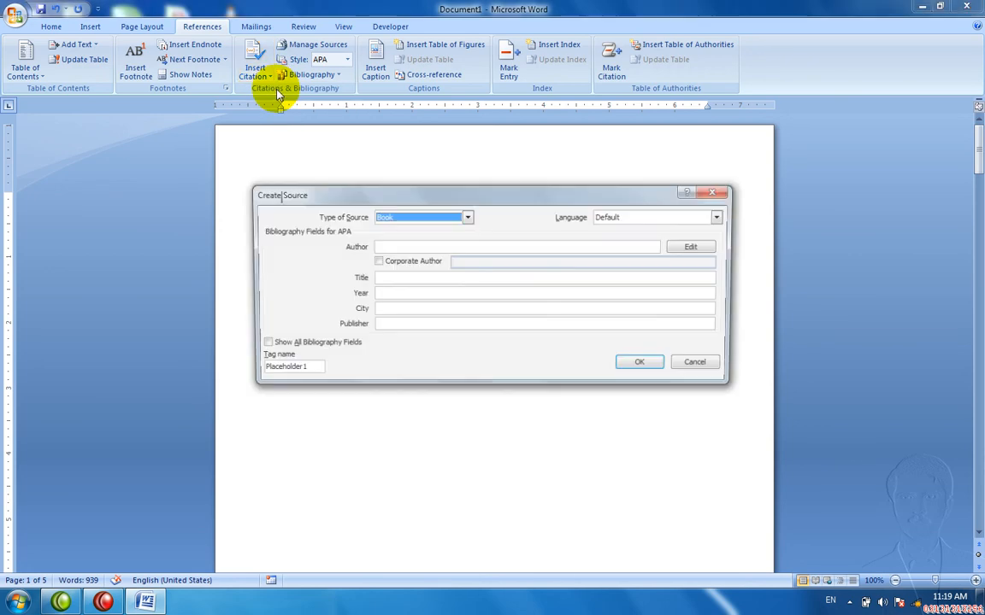
pyautogui.click(420, 247)
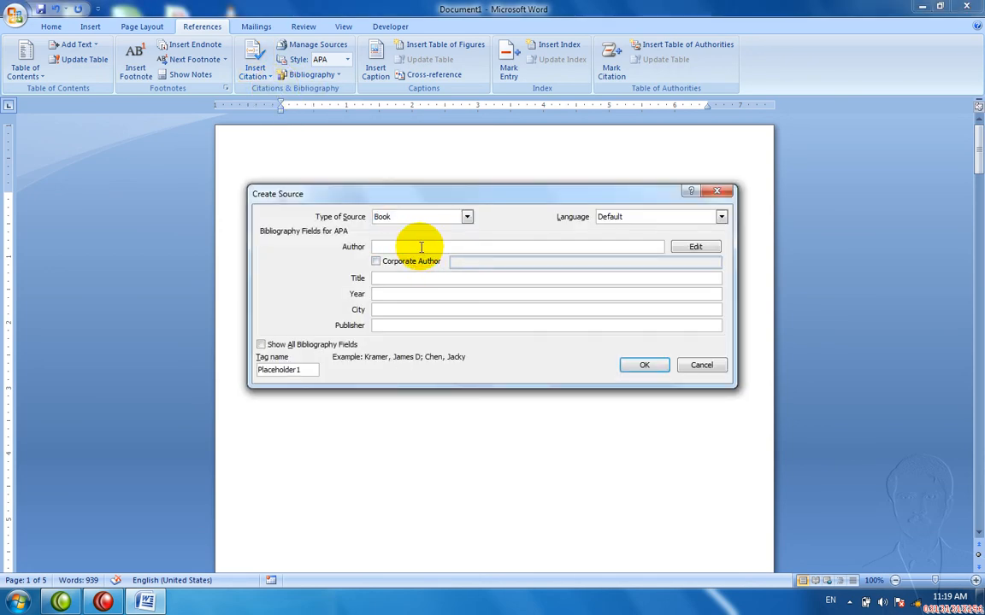
pyautogui.write('Asad')
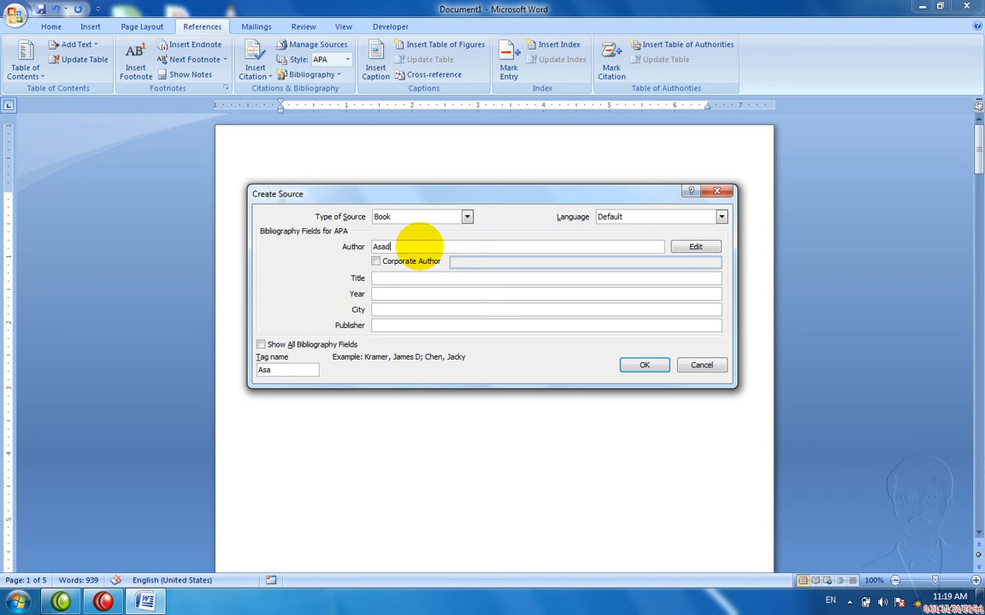
pyautogui.click(419, 277)
pyautogui.write('Ms ')
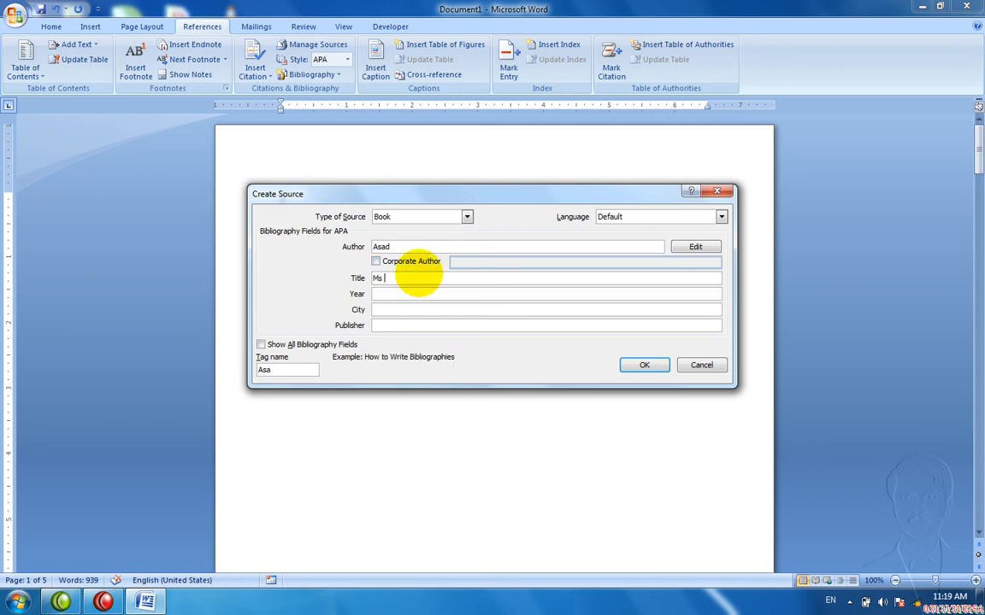
pyautogui.write('Office')
pyautogui.press('Tab')
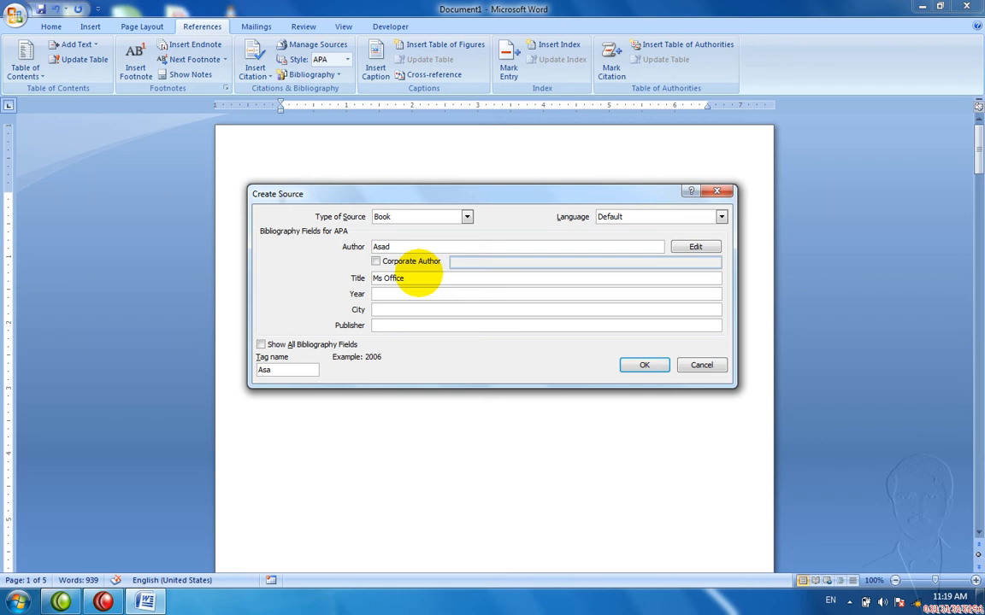
pyautogui.write('2019')
pyautogui.press('Tab')
pyautogui.write('Peshawr')
pyautogui.press('Tab')
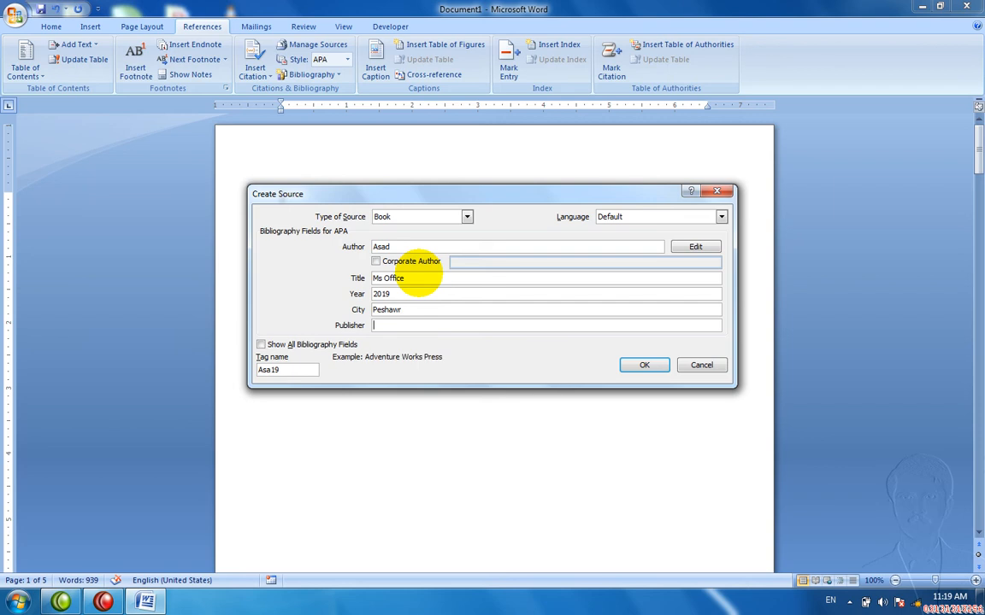
pyautogui.write('Peshwar Publisher')
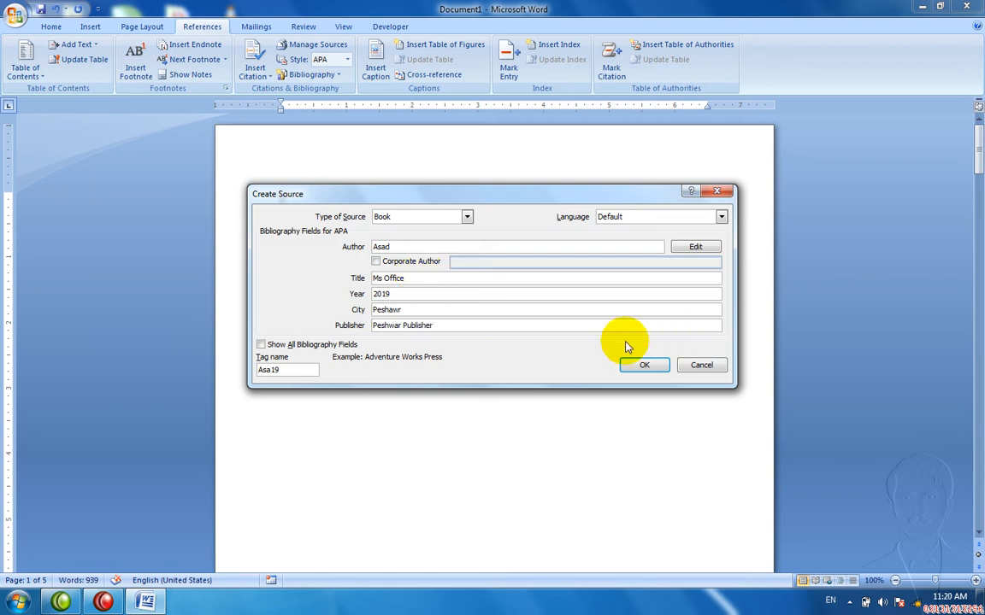
pyautogui.click(640, 365)
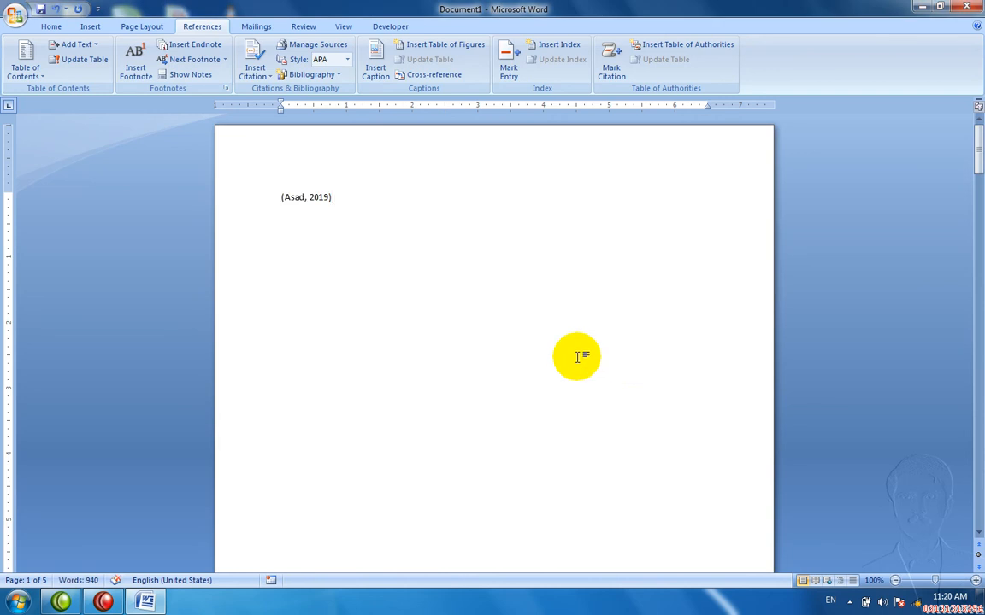
# Step: Select the citation and try inserting a built-in bibliography
pyautogui.click(304, 197)
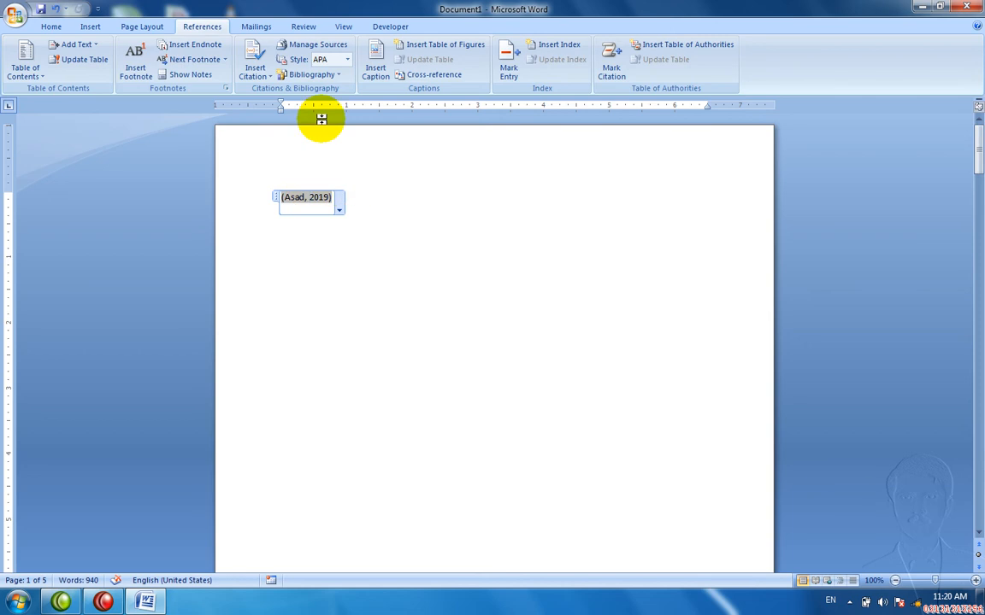
pyautogui.click(334, 77)
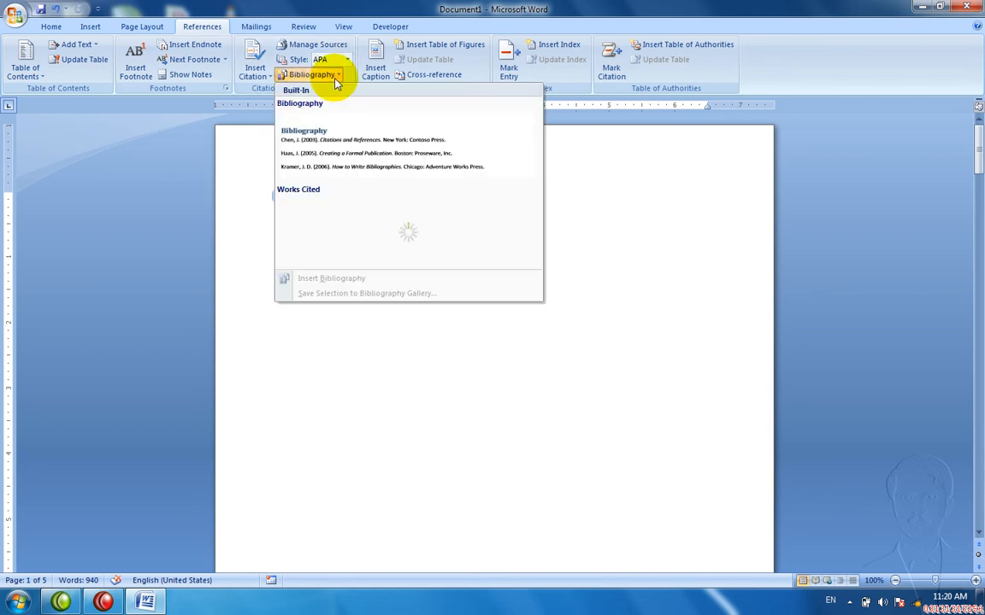
pyautogui.click(334, 135)
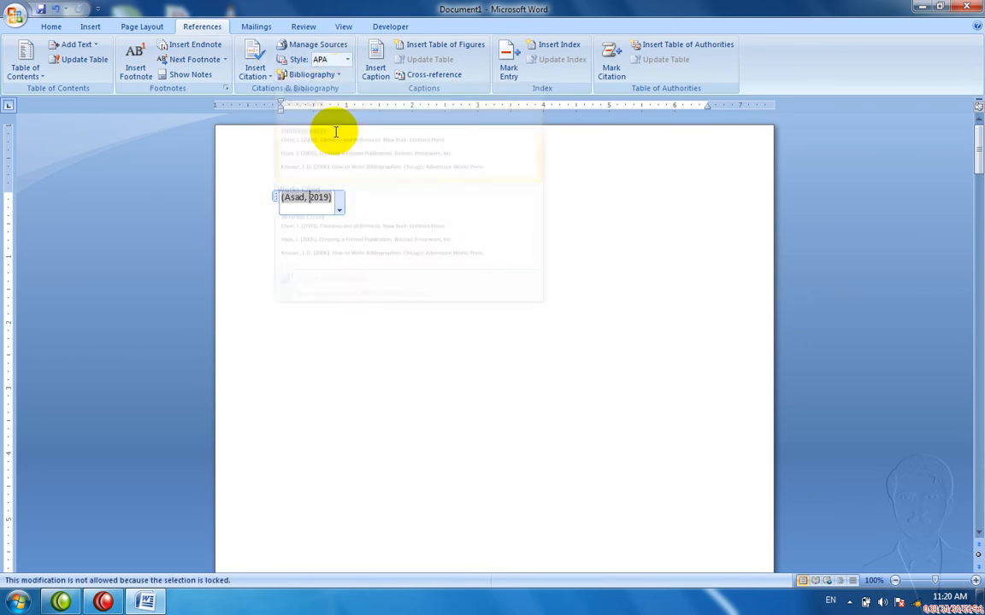
# Step: Switch the citation style through Chicago, both ISO 690 variants and MLA
pyautogui.click(348, 59)
pyautogui.click(348, 87)
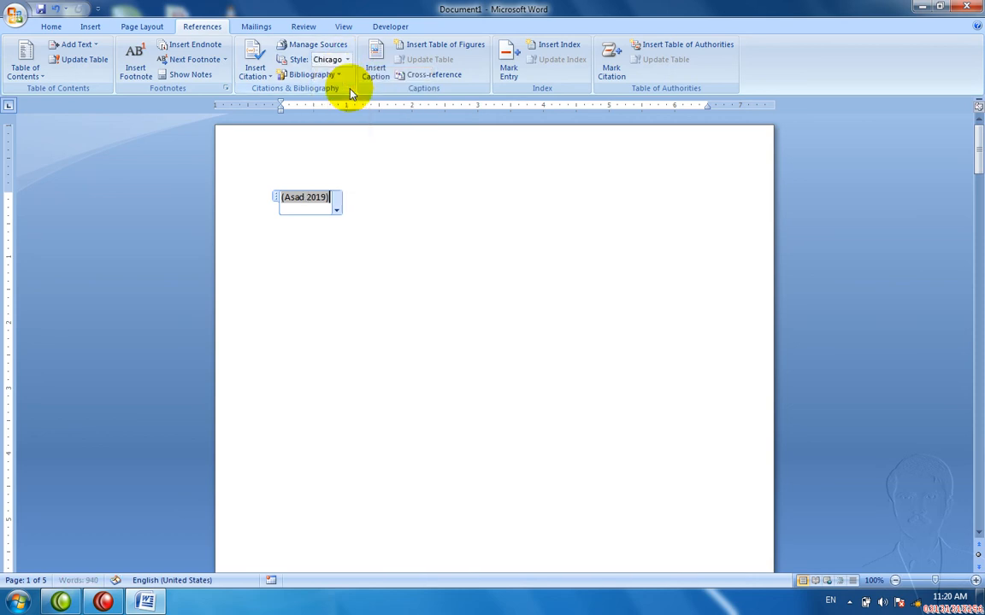
pyautogui.click(333, 59)
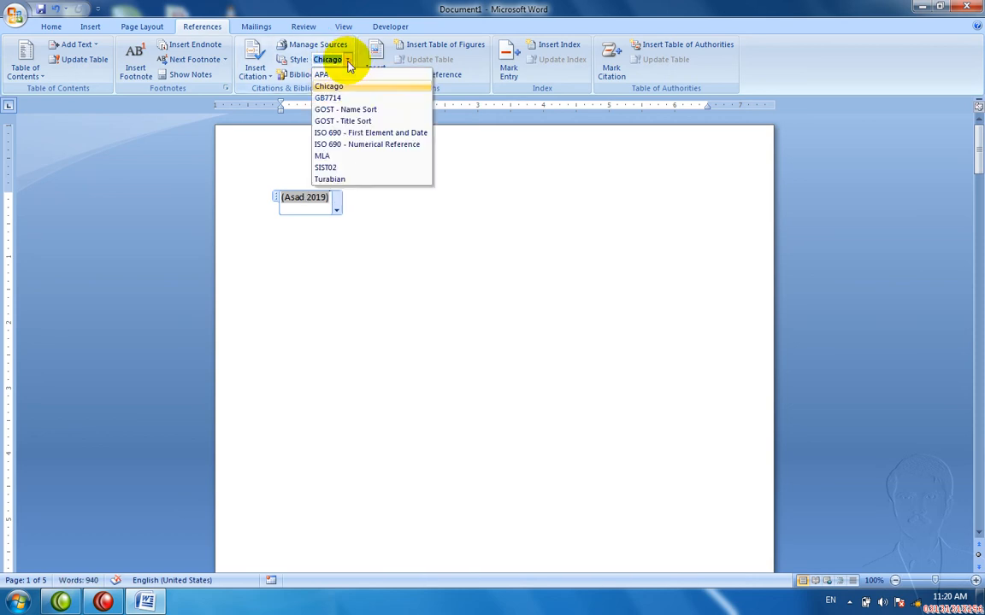
pyautogui.click(351, 133)
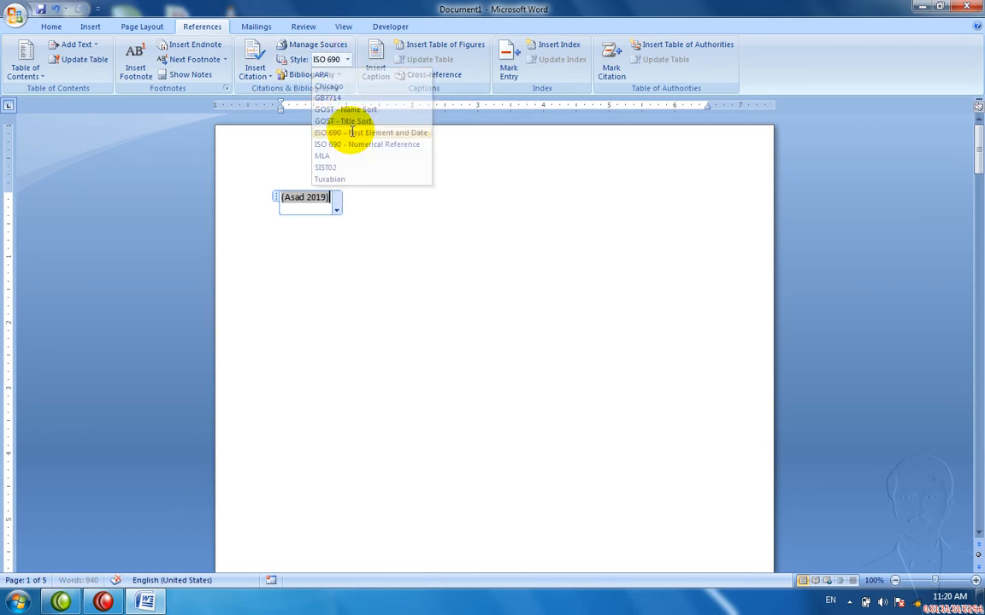
pyautogui.click(347, 60)
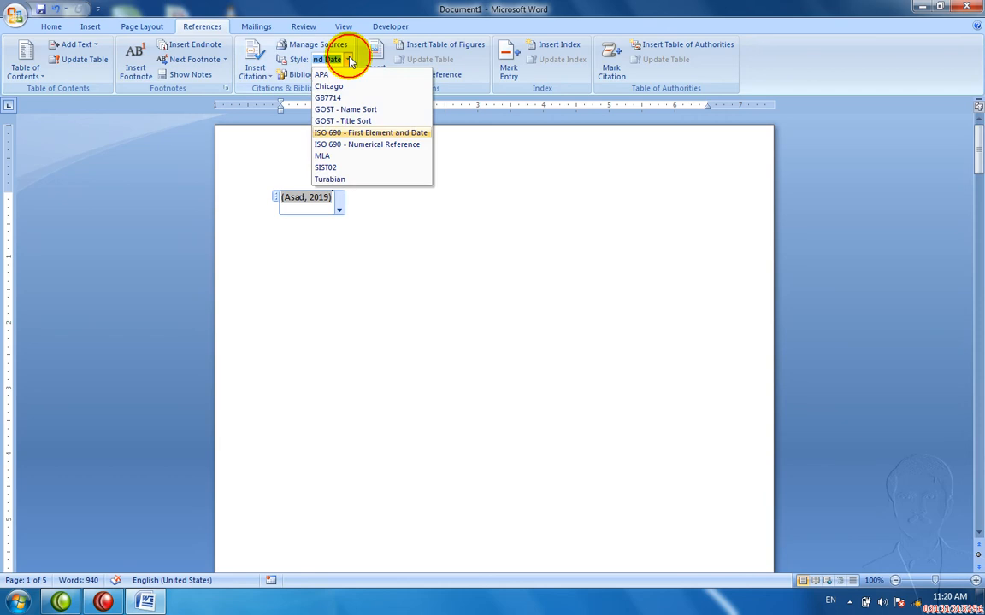
pyautogui.click(350, 144)
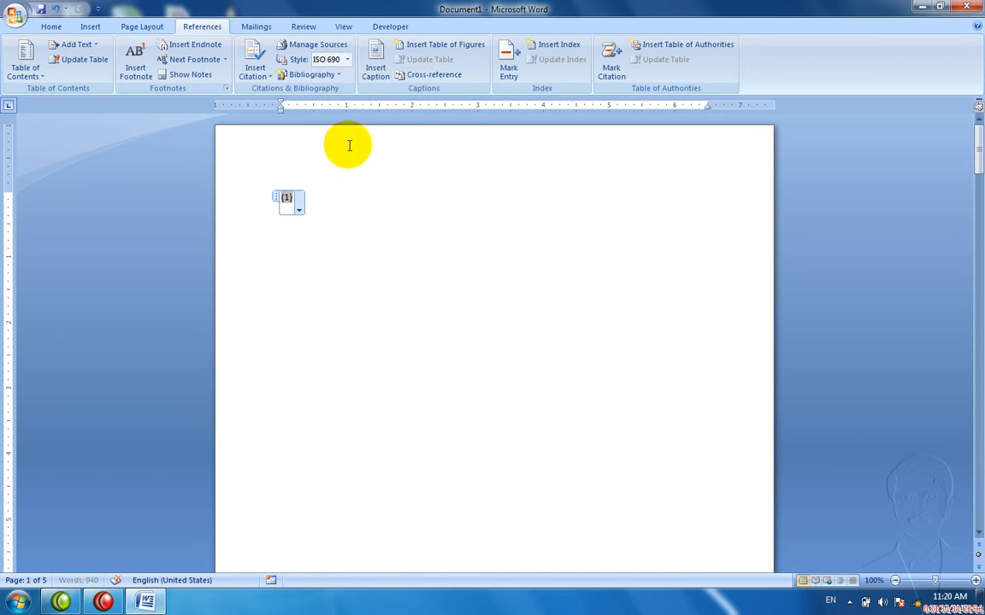
pyautogui.click(347, 59)
pyautogui.click(329, 156)
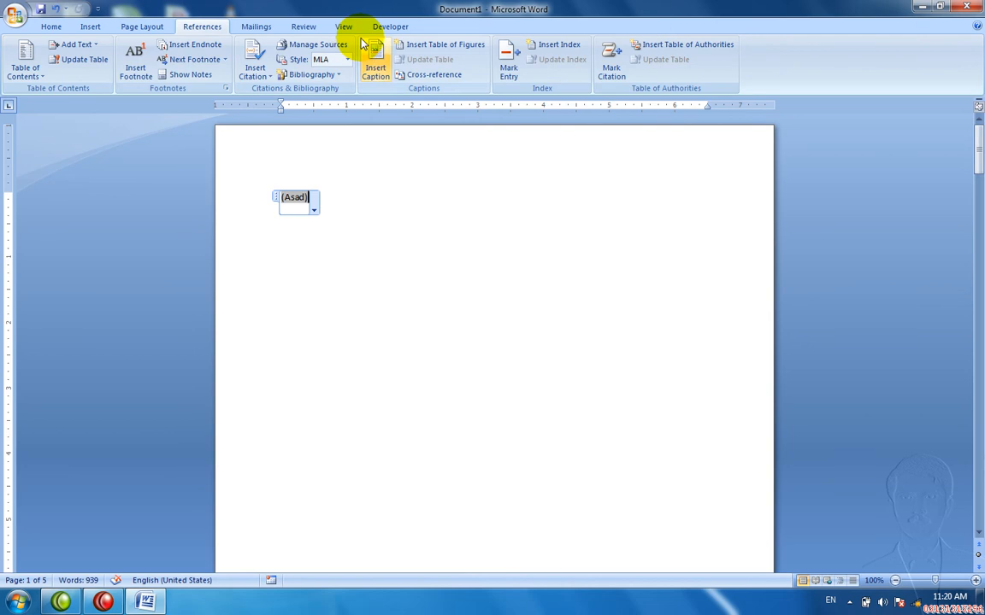
# Step: Try Turabian and Chicago, settle on GOST - Title Sort, then try a Works Cited list
pyautogui.click(347, 60)
pyautogui.click(327, 179)
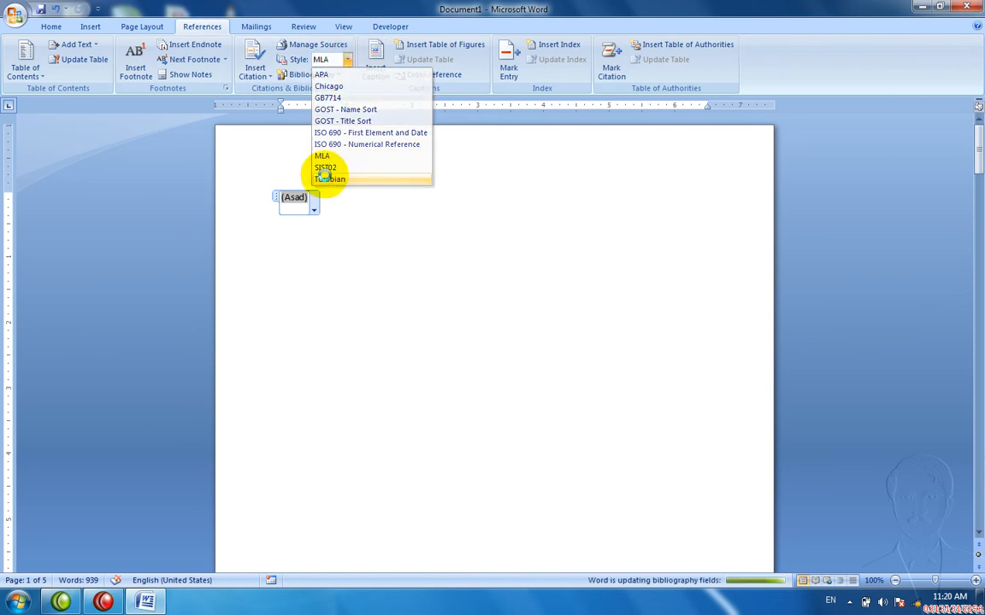
pyautogui.click(347, 59)
pyautogui.click(342, 86)
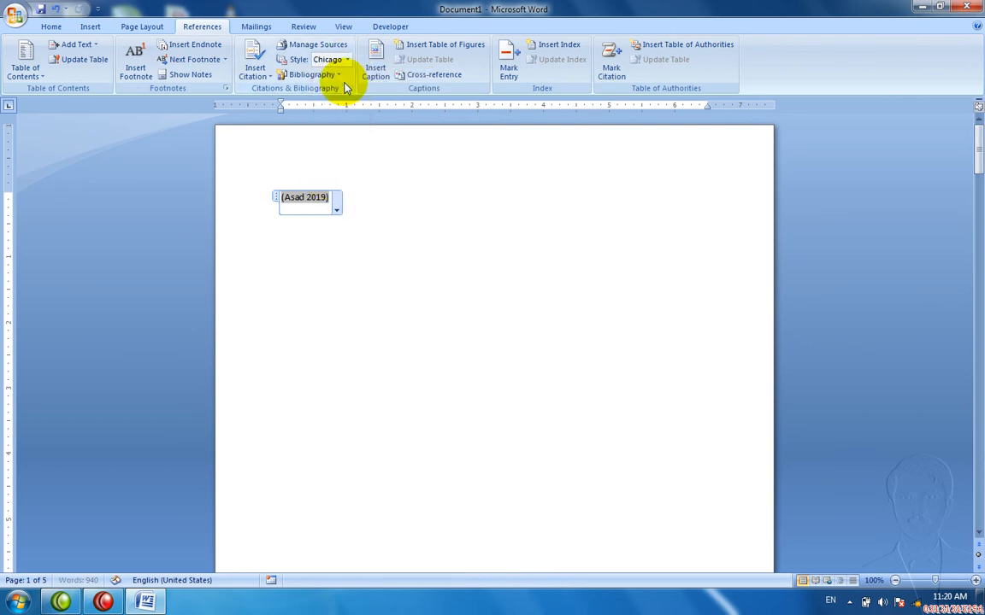
pyautogui.click(347, 59)
pyautogui.click(342, 120)
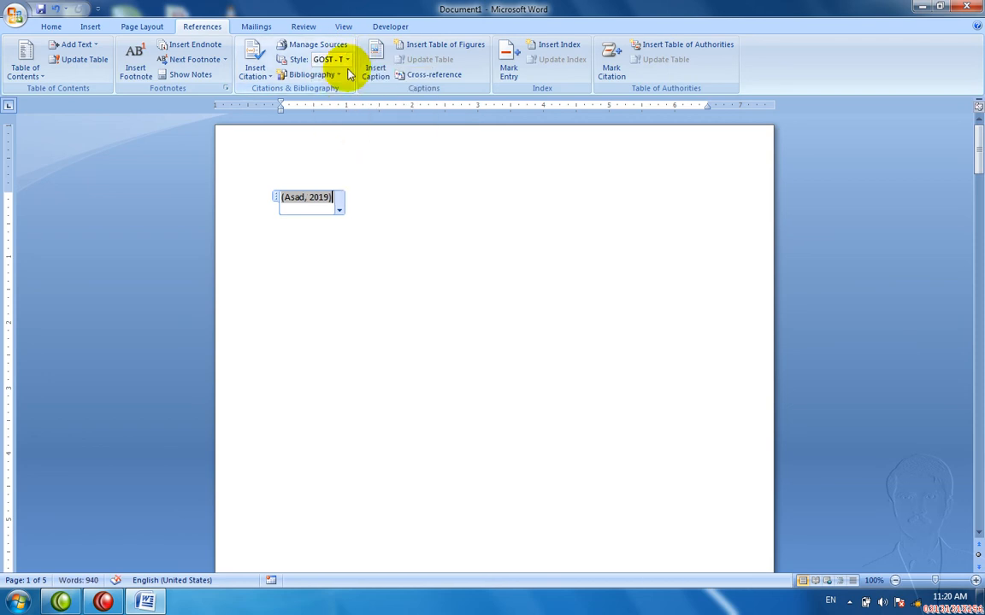
pyautogui.click(318, 77)
pyautogui.click(292, 210)
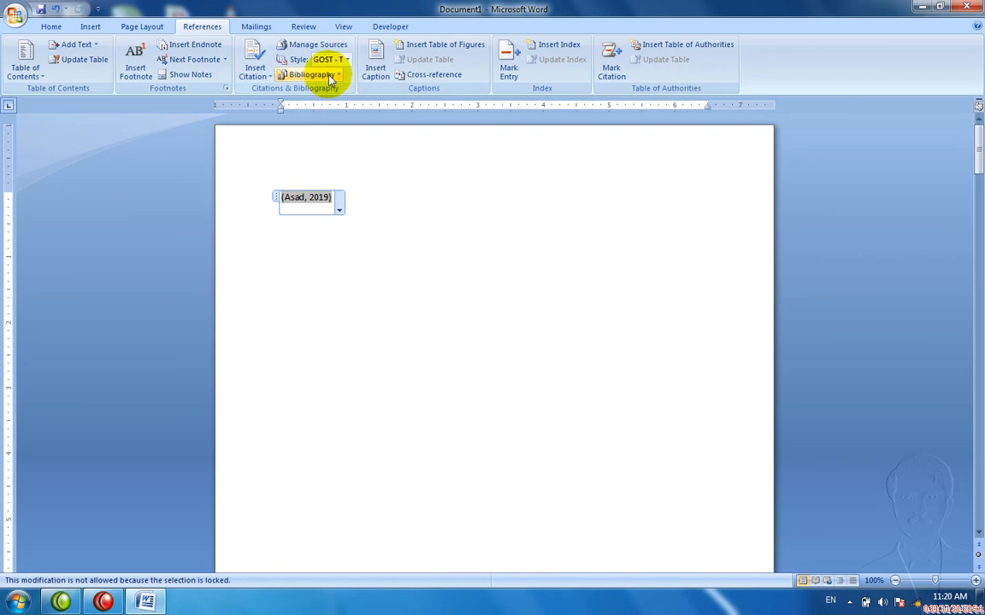
# Step: Add a second author's last and first name to the Ms Office source's author list
pyautogui.click(304, 47)
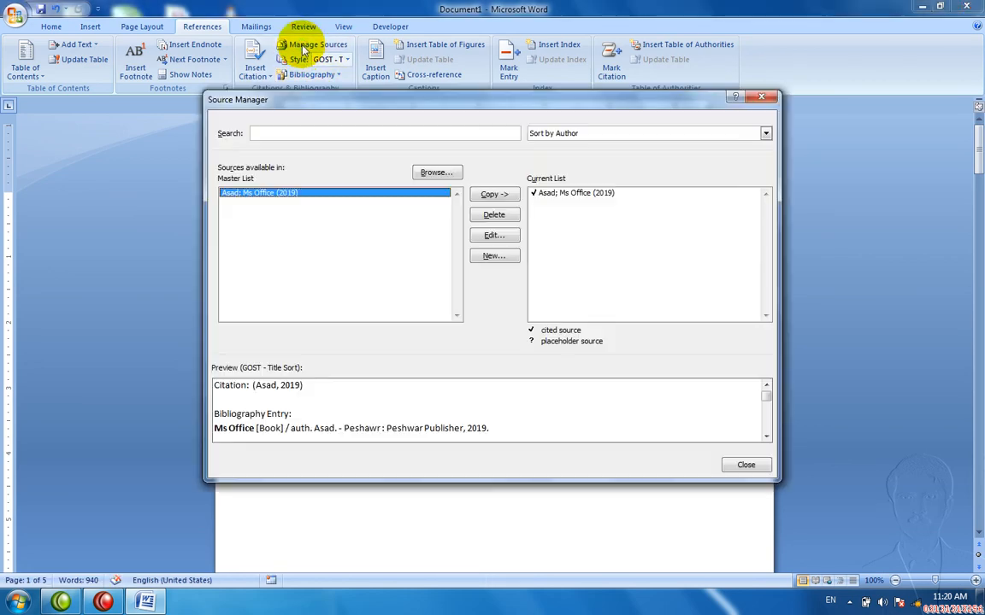
pyautogui.click(540, 195)
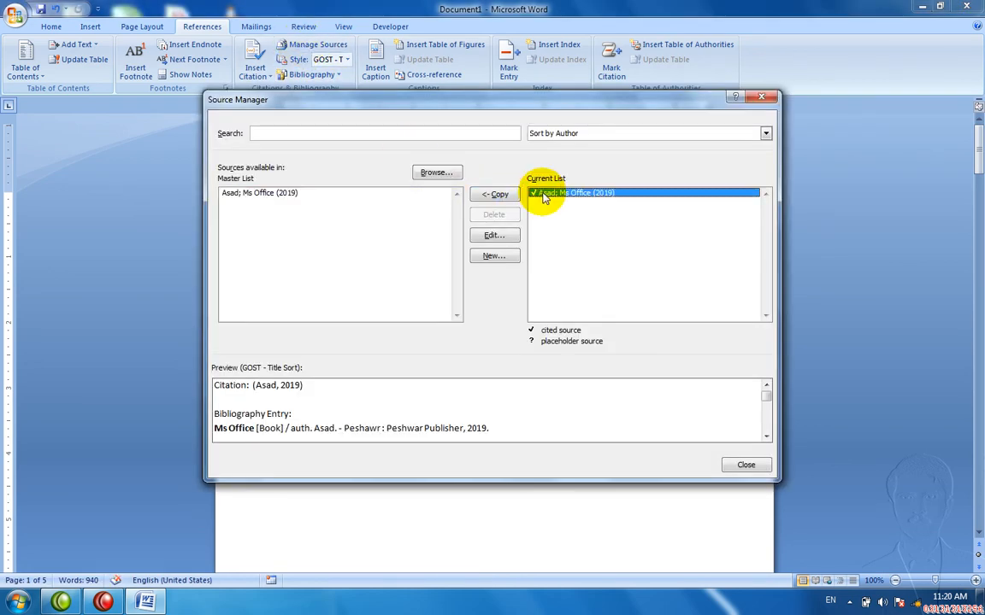
pyautogui.click(496, 235)
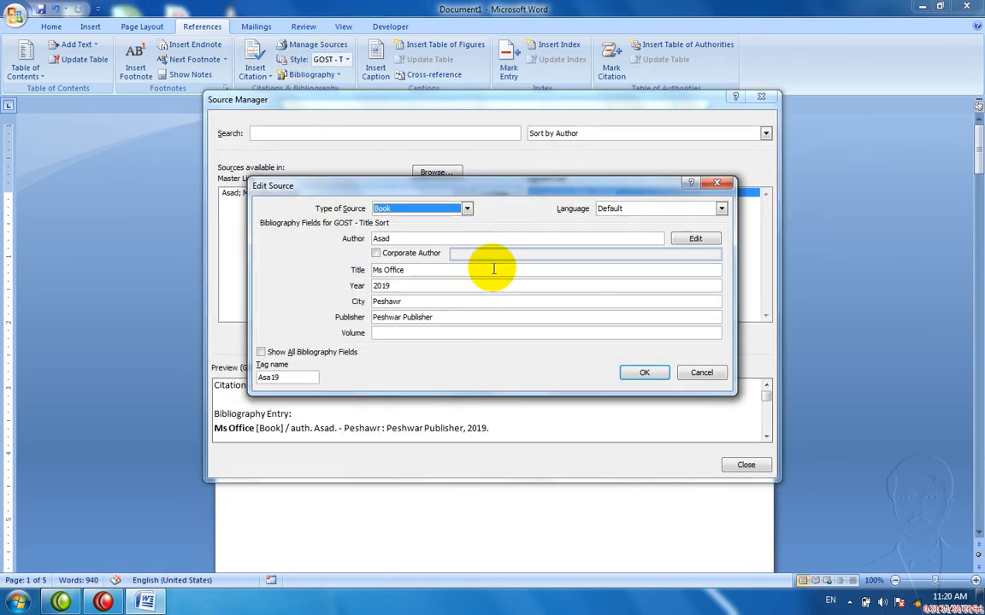
pyautogui.click(684, 242)
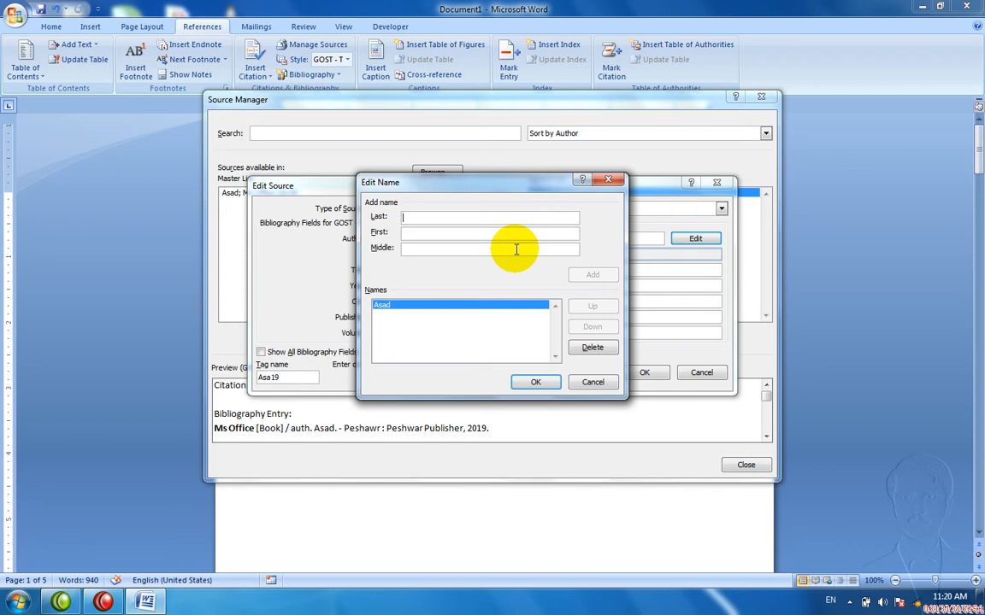
pyautogui.press('Tab')
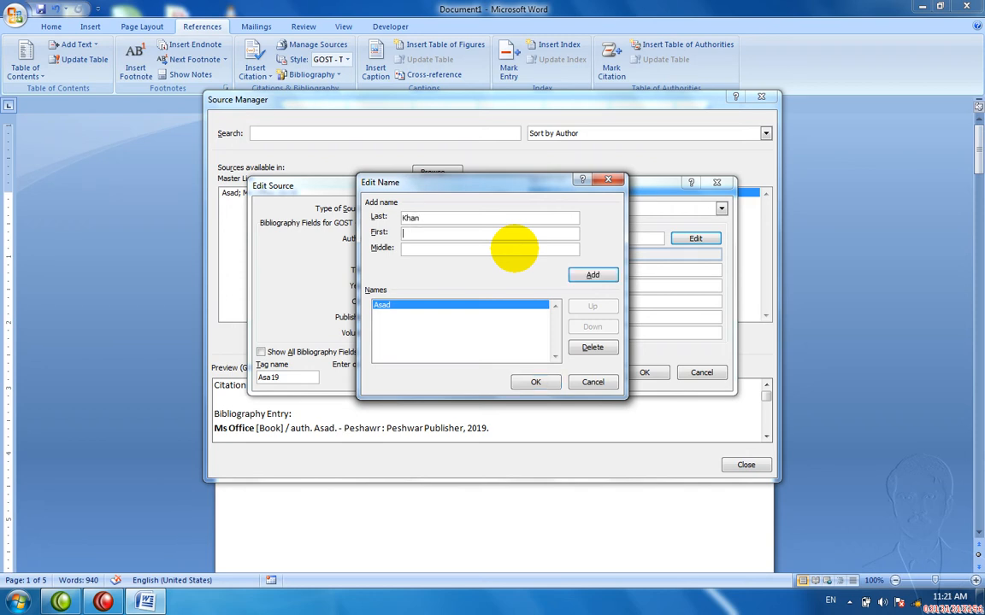
pyautogui.press('Tab')
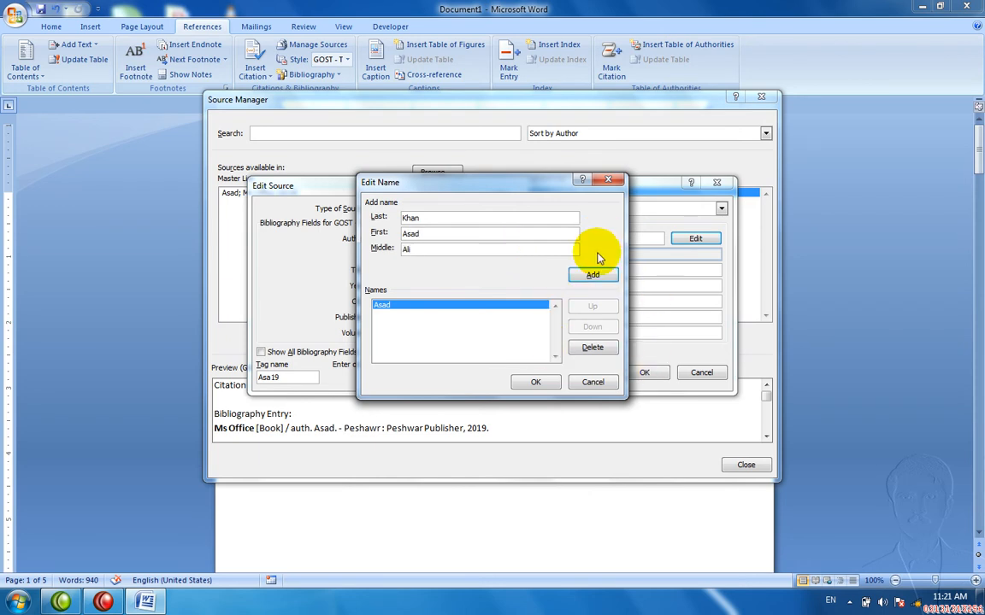
pyautogui.click(594, 274)
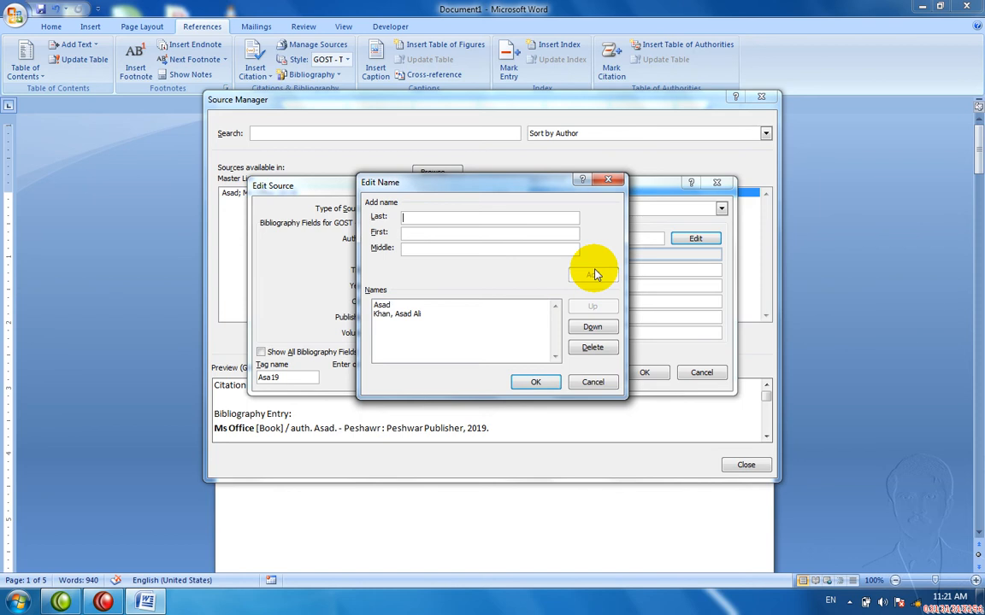
pyautogui.click(533, 383)
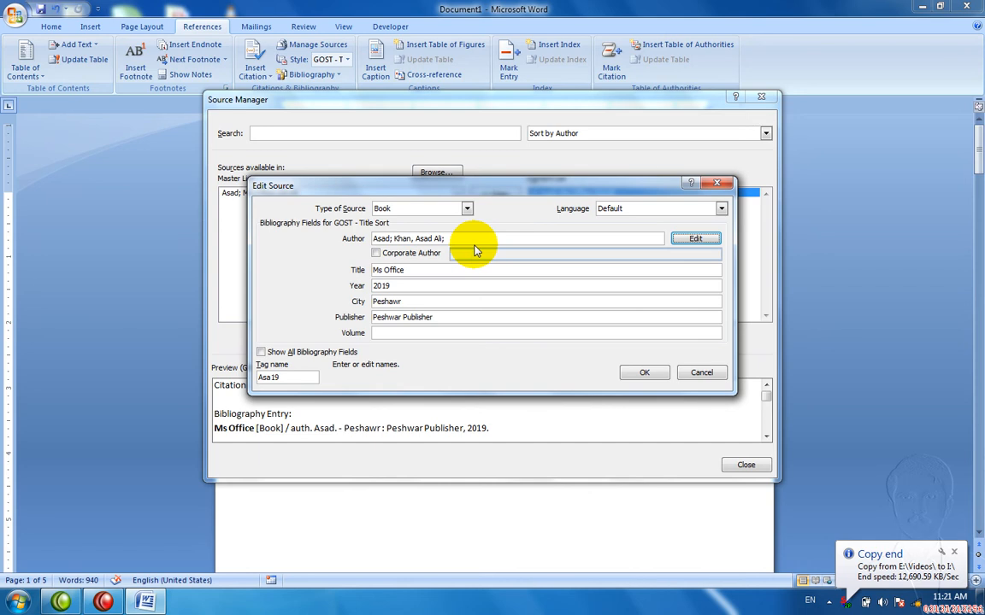
# Step: Mark the author as corporate, enter volume 5, and make the source a Report showing all fields
pyautogui.click(419, 254)
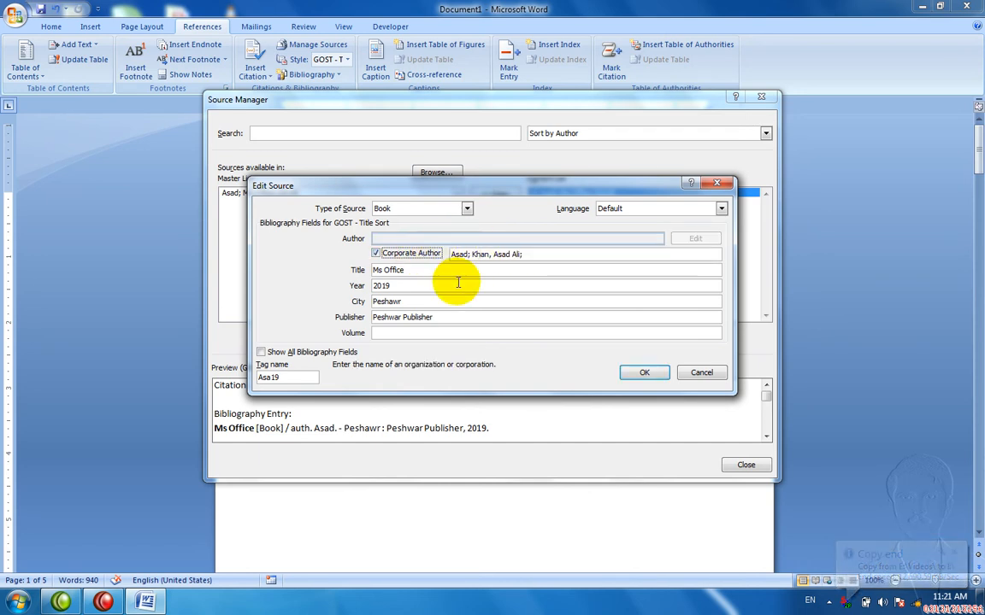
pyautogui.click(491, 334)
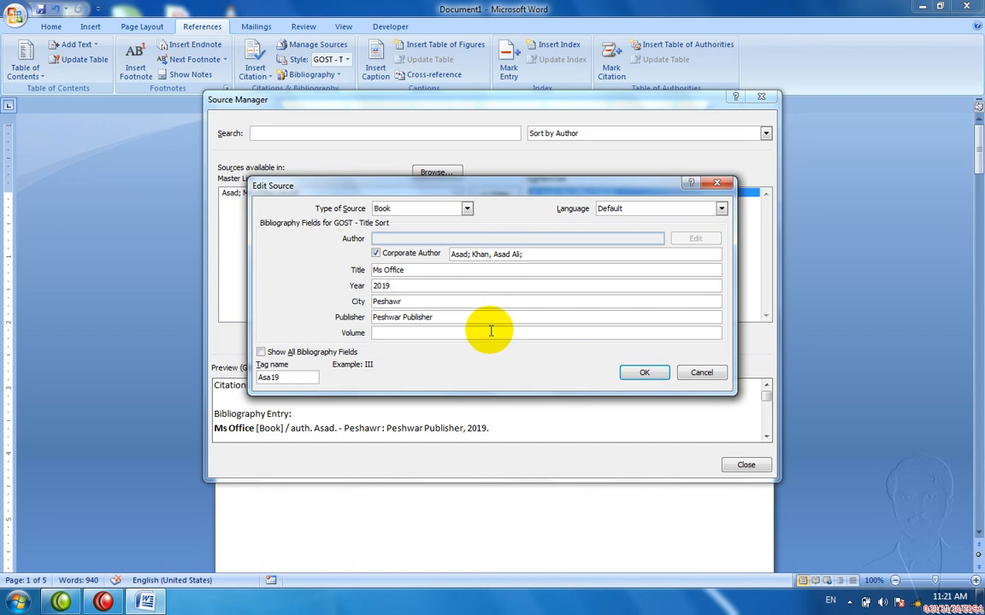
pyautogui.write('5')
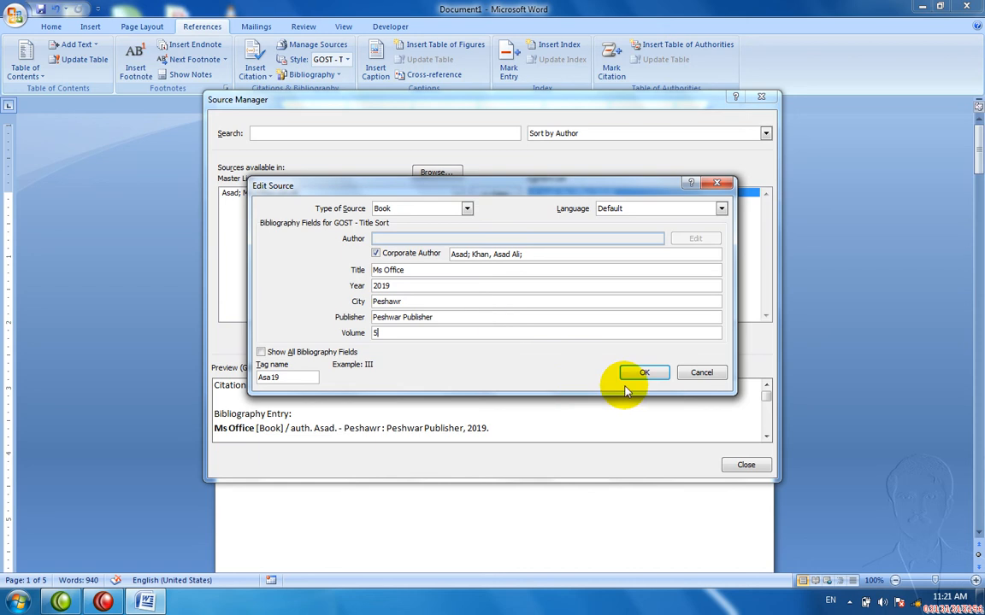
pyautogui.click(467, 208)
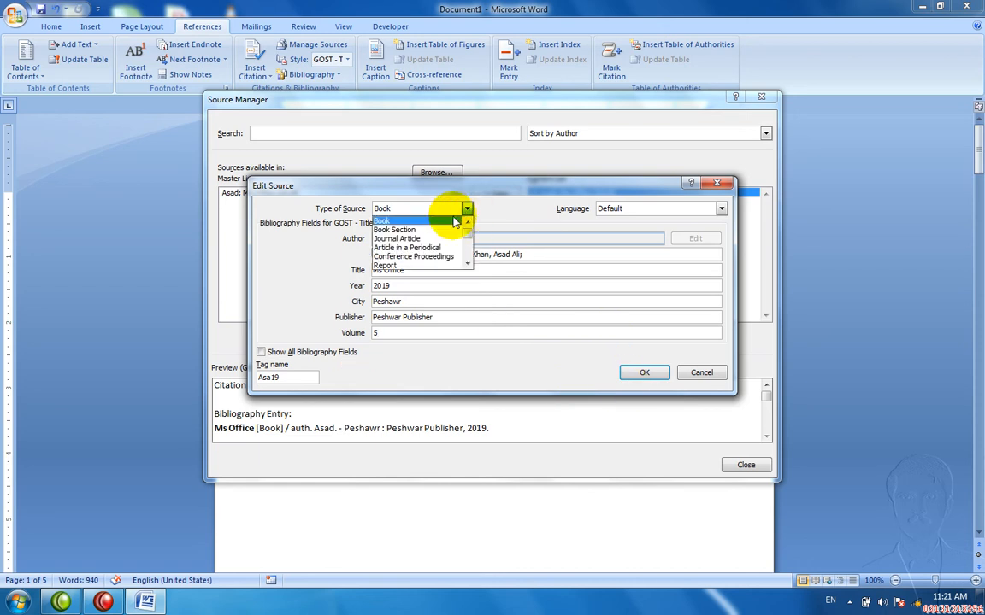
pyautogui.click(424, 267)
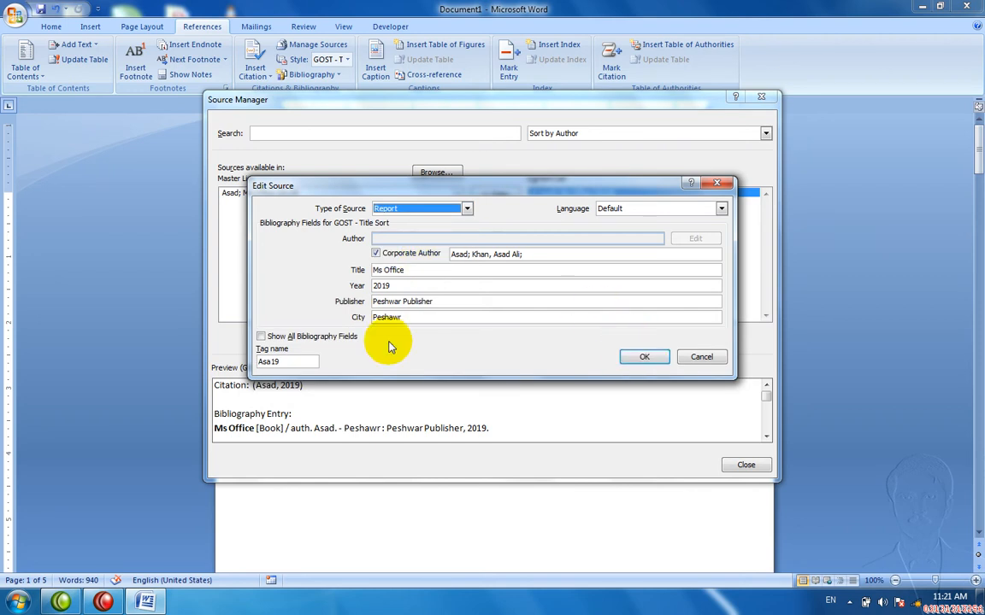
pyautogui.click(261, 337)
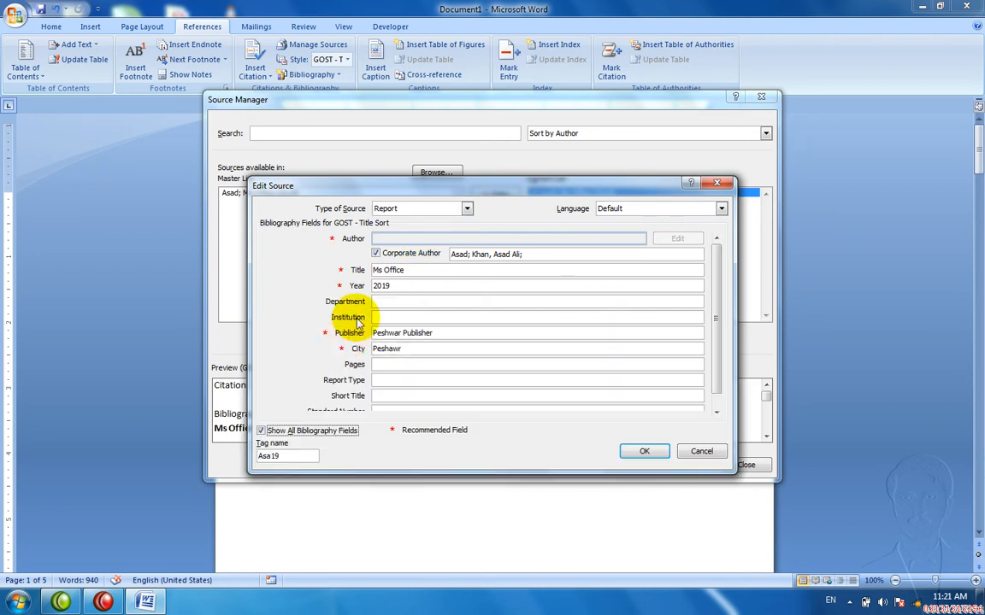
# Step: Enter department 'Microsfot', institution 'Aptic' and pages 5
pyautogui.click(403, 304)
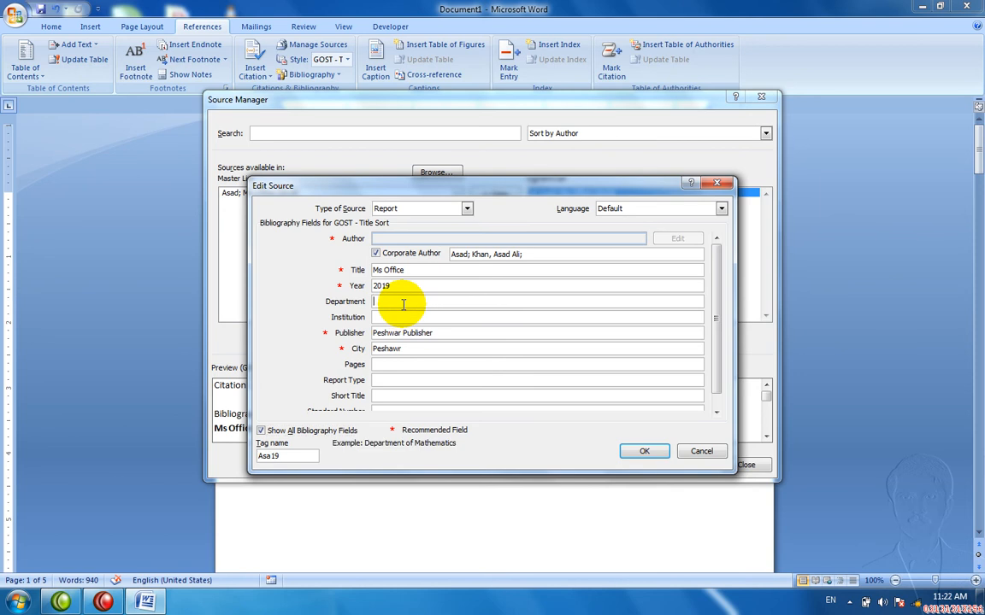
pyautogui.write('Microsfot')
pyautogui.press('Tab')
pyautogui.write('A')
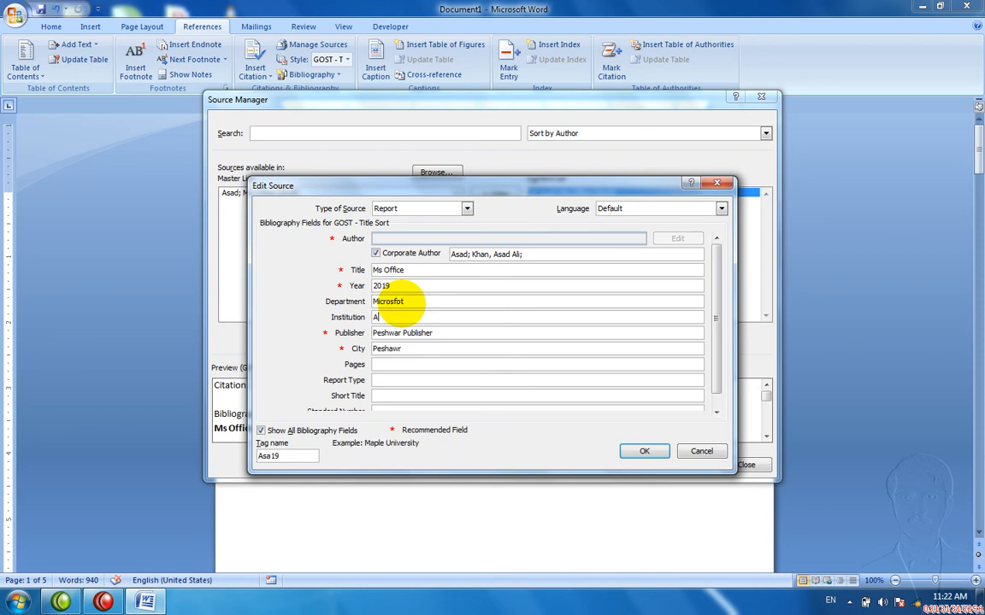
pyautogui.write('ptic')
pyautogui.press('Tab')
pyautogui.press('Tab')
pyautogui.press('Tab')
pyautogui.write('2')
pyautogui.press('BackSpace')
pyautogui.write('5')
pyautogui.press('Tab')
# Step: Enter report type 'Gernerl', short title 'Ms word', standard number 67 and comment 'd'
pyautogui.write('Gernerl')
pyautogui.press('Tab')
pyautogui.write('Ms word')
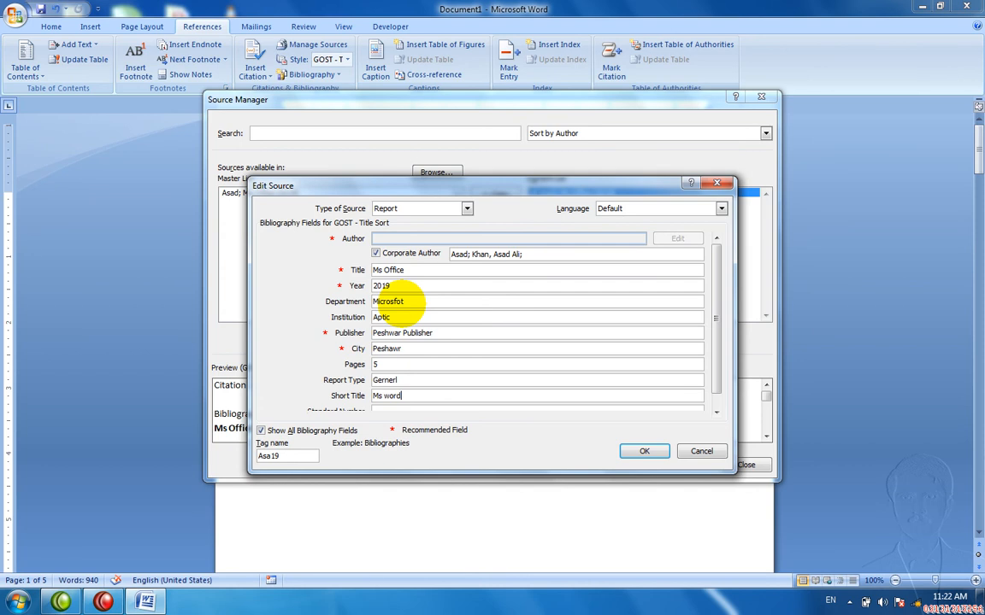
pyautogui.press('Tab')
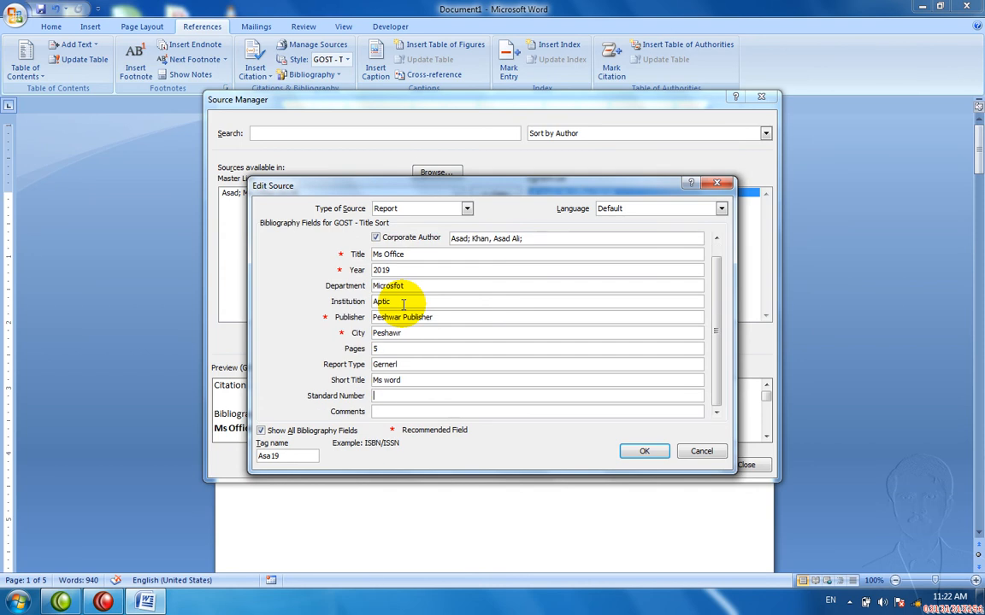
pyautogui.write('67')
pyautogui.press('Tab')
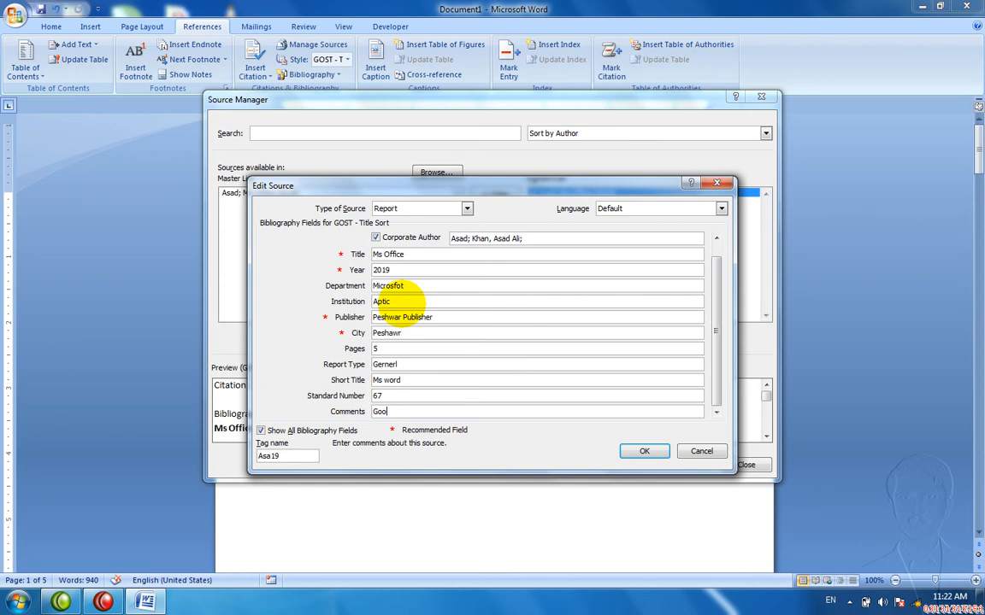
pyautogui.write('d')
pyautogui.press('Tab')
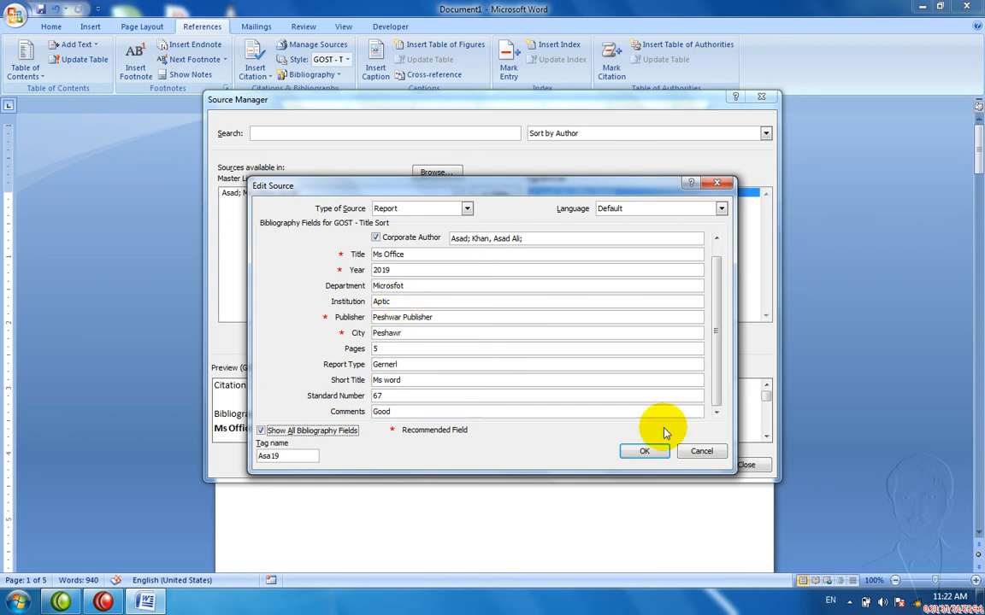
# Step: Save the source, update it in both source lists, and close Source Manager
pyautogui.click(644, 450)
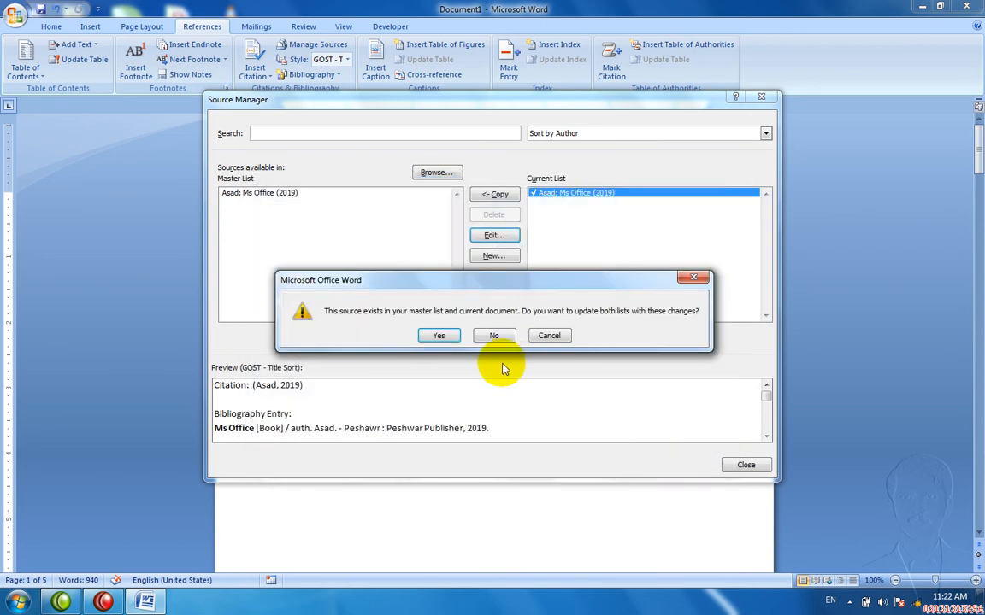
pyautogui.click(443, 338)
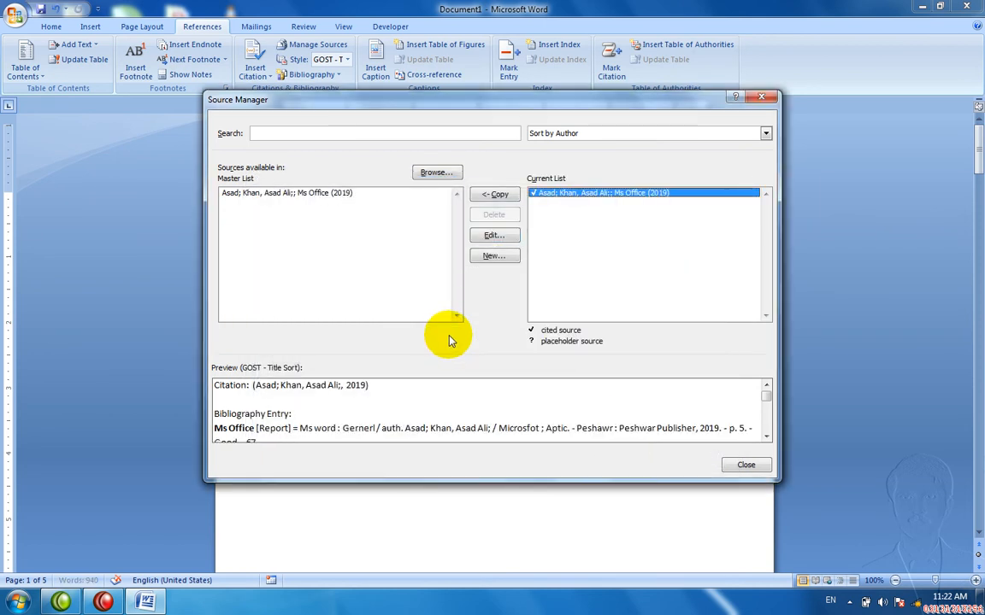
pyautogui.click(750, 464)
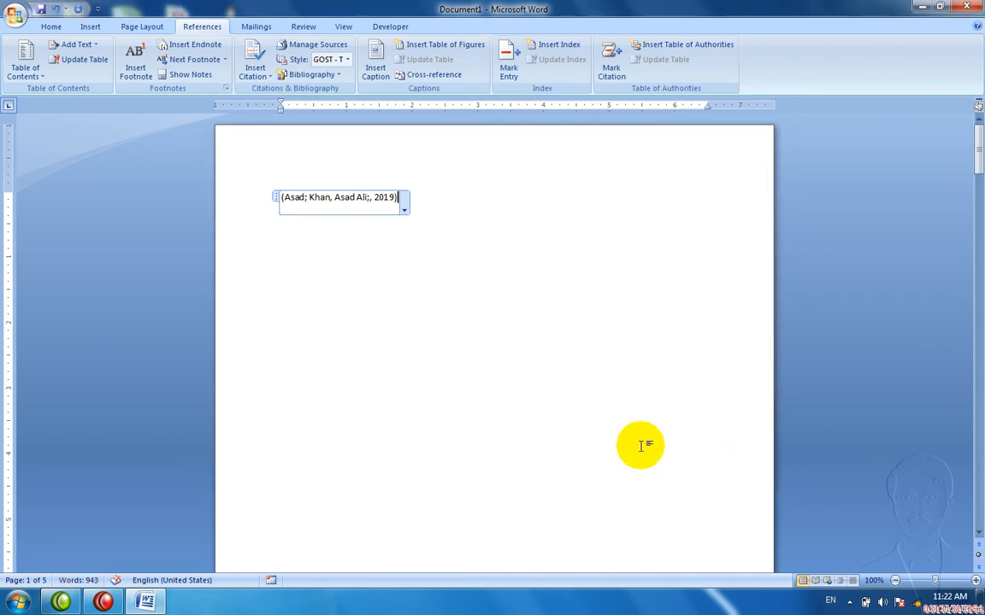
# Step: Try the GOST - Title Sort, ISO 690 - Numerical Reference and Chicago citation styles
pyautogui.click(404, 211)
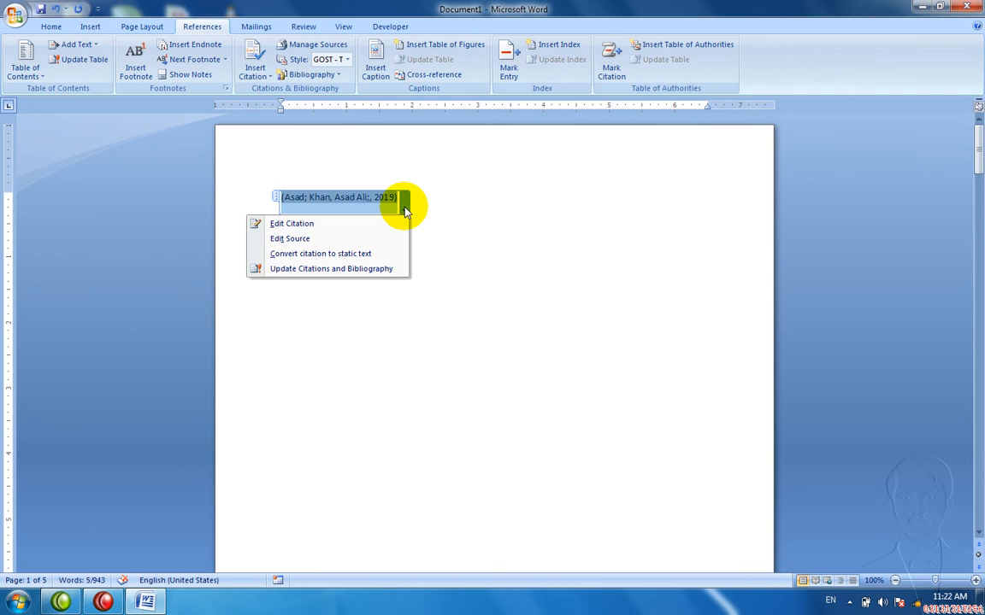
pyautogui.click(405, 212)
pyautogui.click(347, 59)
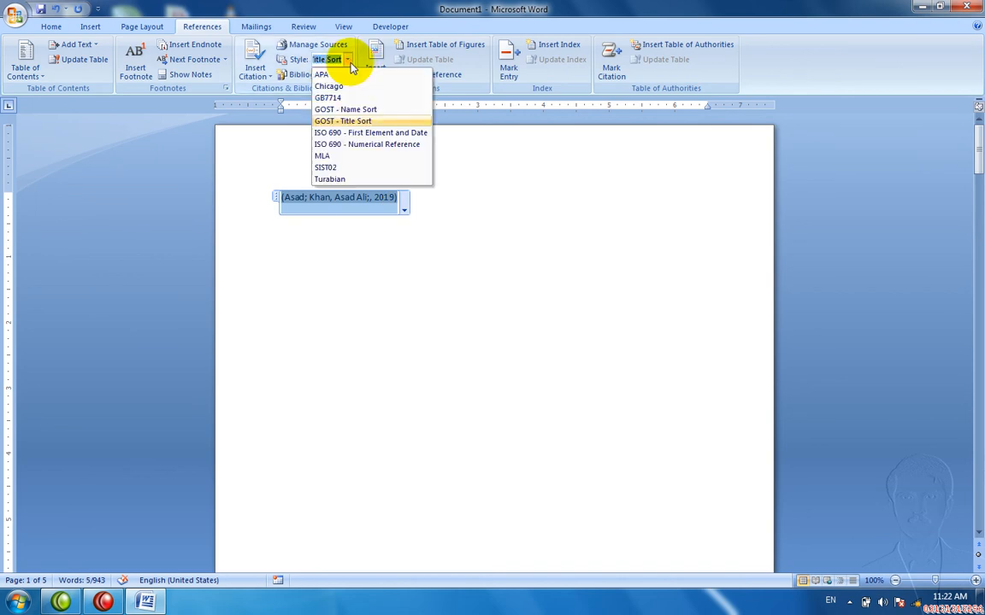
pyautogui.click(347, 120)
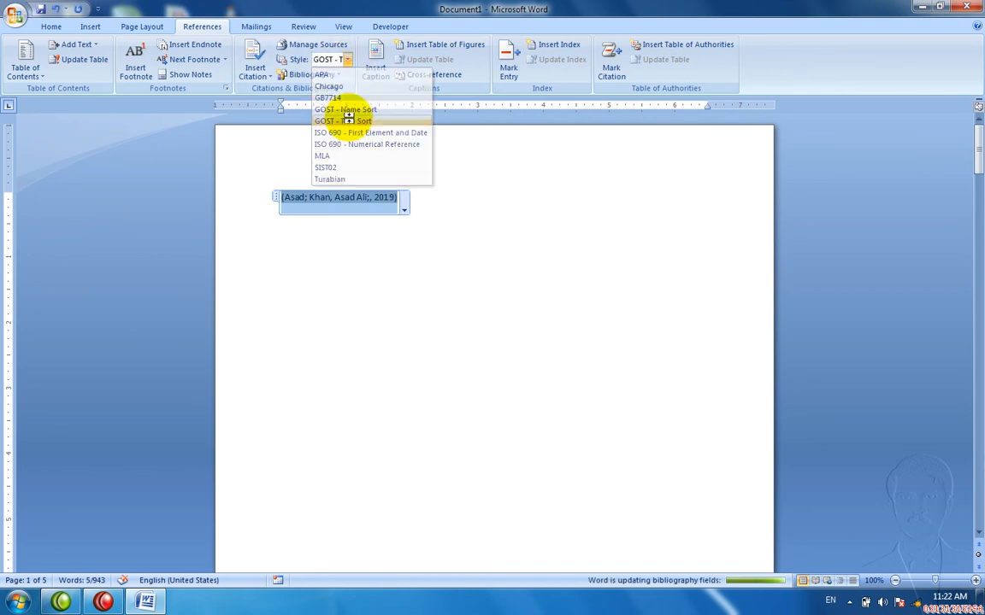
pyautogui.click(347, 59)
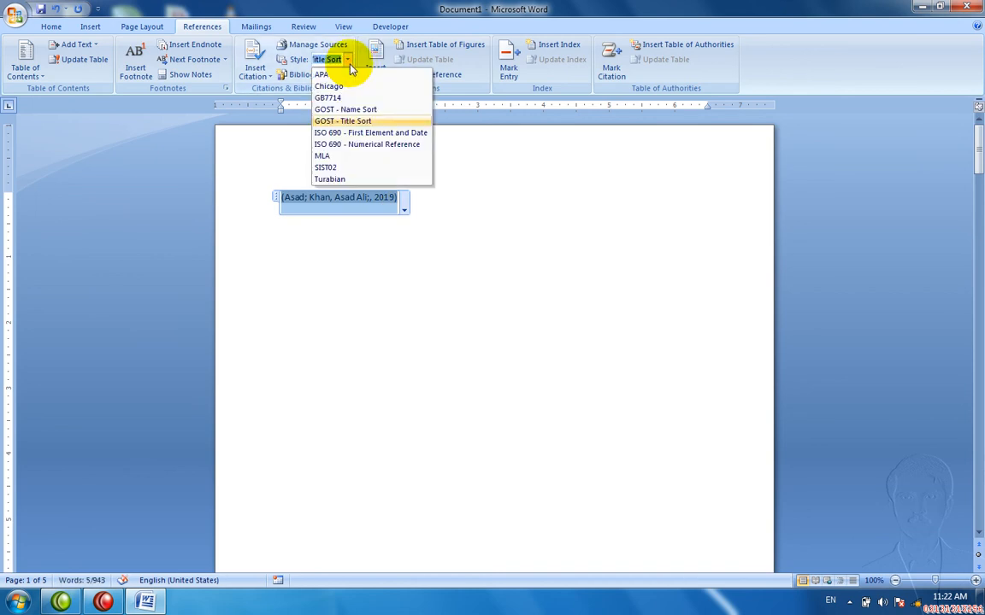
pyautogui.click(351, 148)
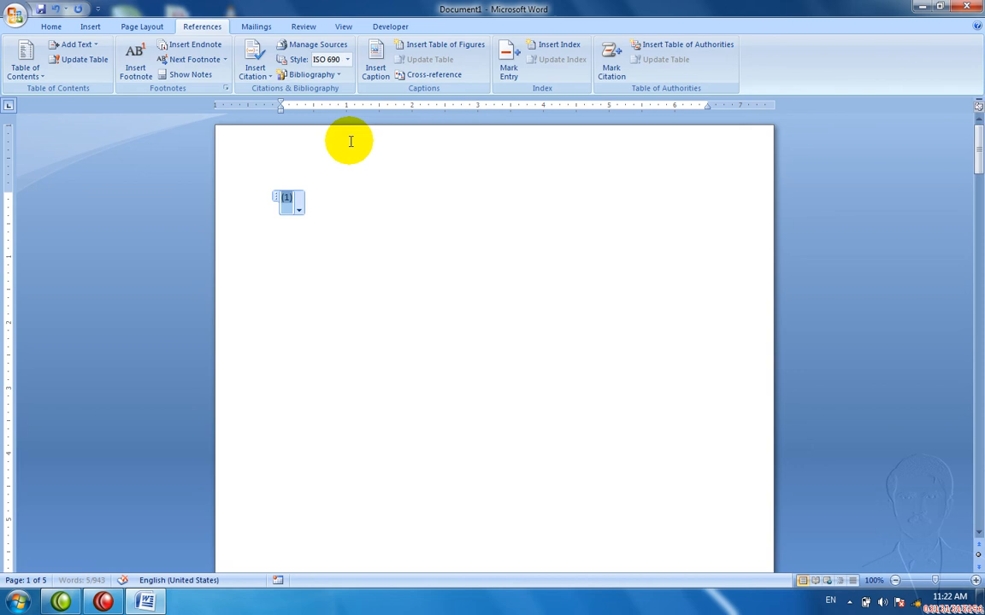
pyautogui.click(347, 61)
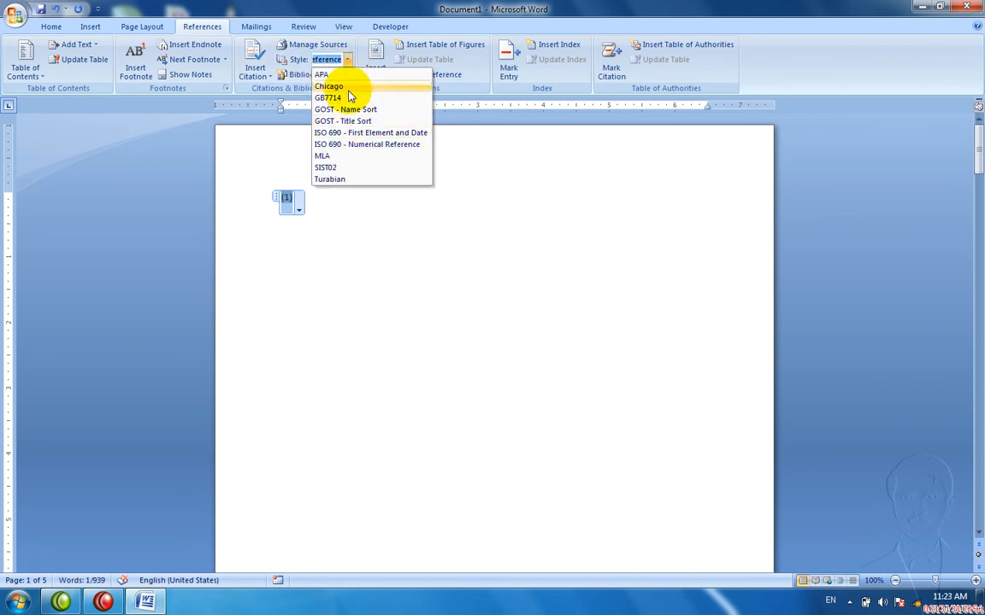
pyautogui.click(346, 88)
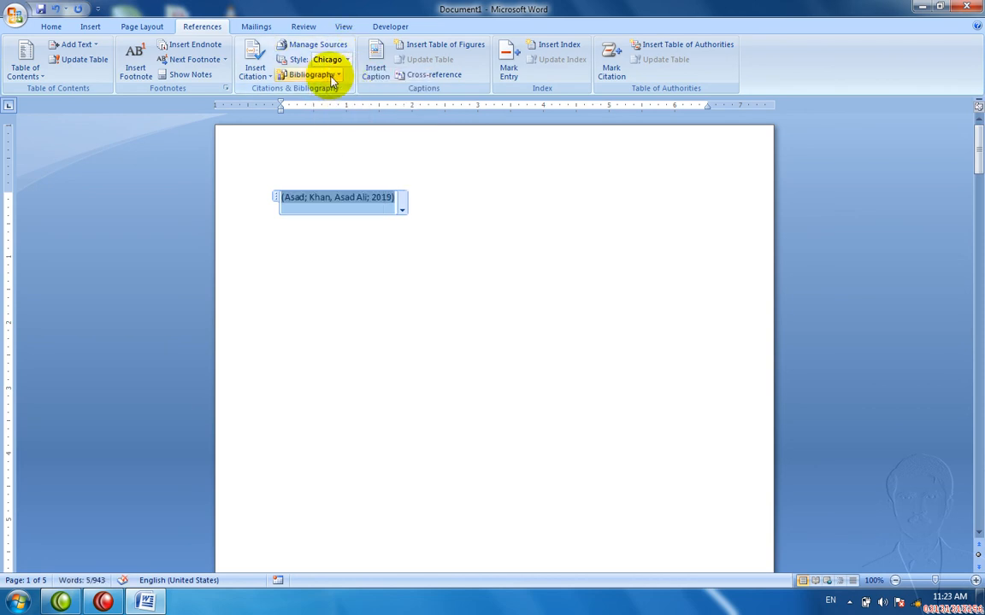
# Step: Browse the bibliography designs and close them without inserting a bibliography
pyautogui.click(330, 75)
pyautogui.click(329, 124)
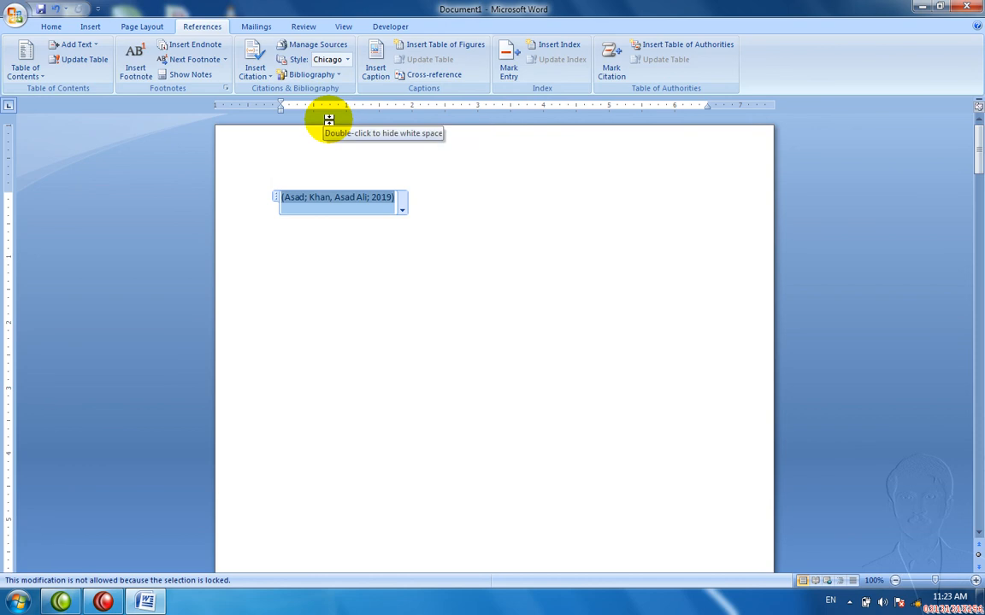
pyautogui.click(330, 75)
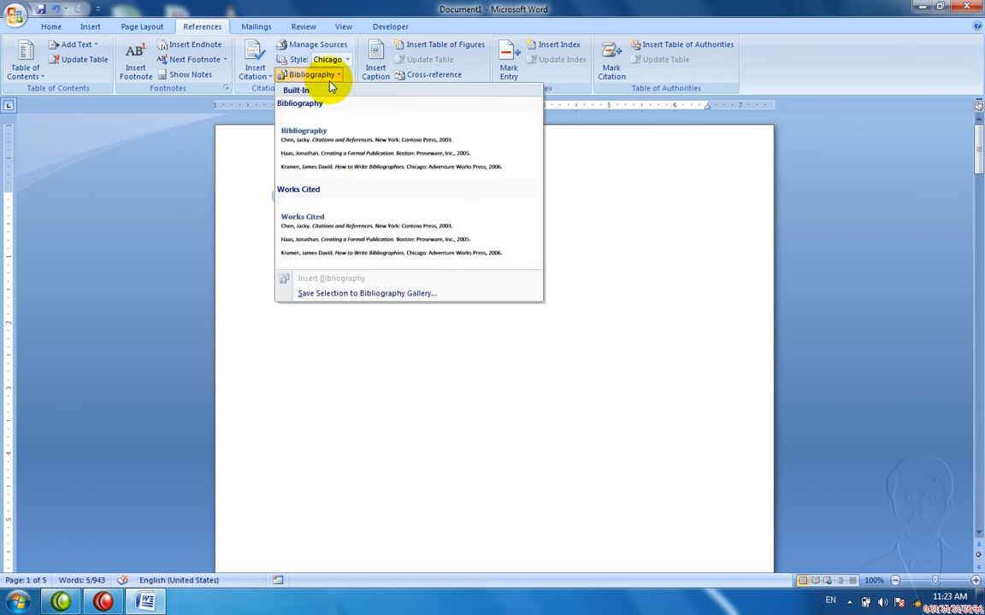
pyautogui.click(344, 204)
# Step: Cycle through GOST - Name Sort and the ISO 690 styles, ending on SIST02
pyautogui.click(403, 209)
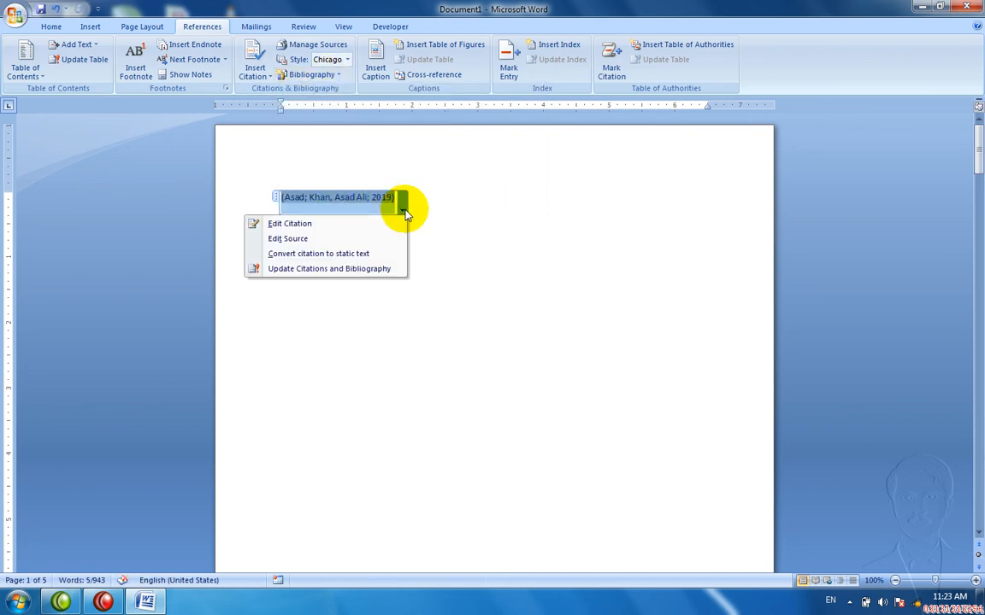
pyautogui.click(347, 60)
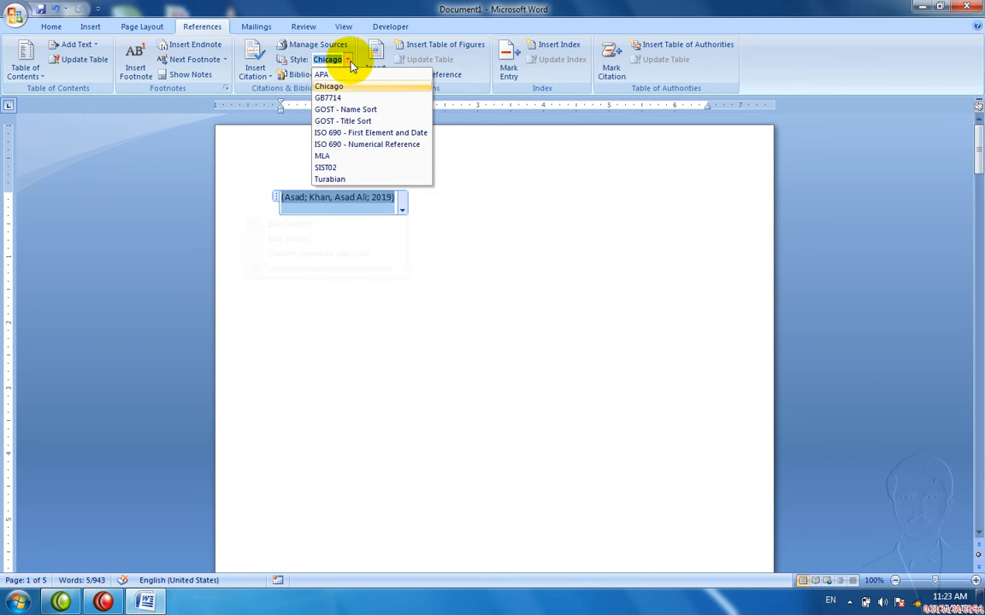
pyautogui.click(349, 111)
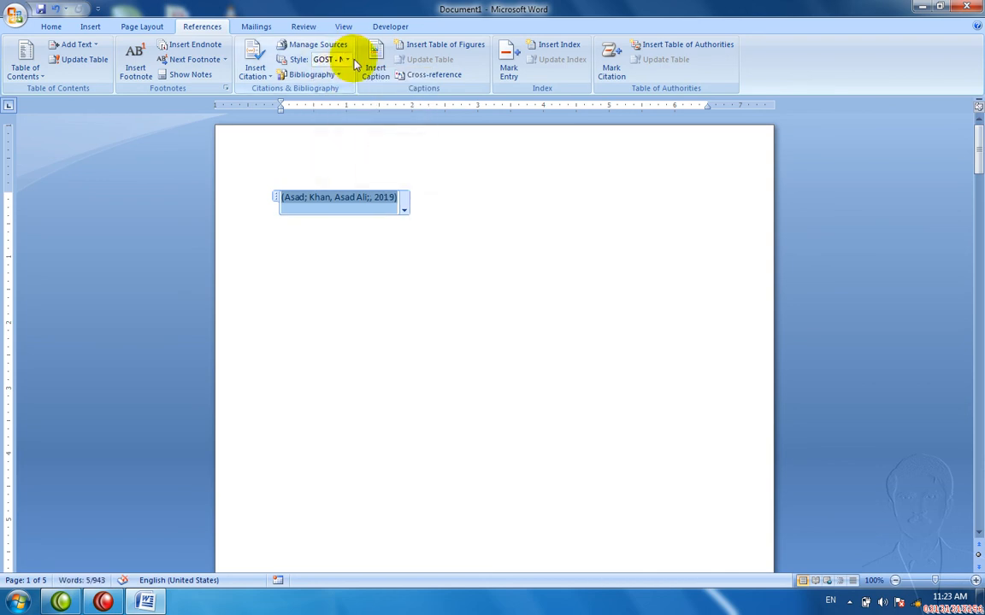
pyautogui.click(348, 60)
pyautogui.click(352, 133)
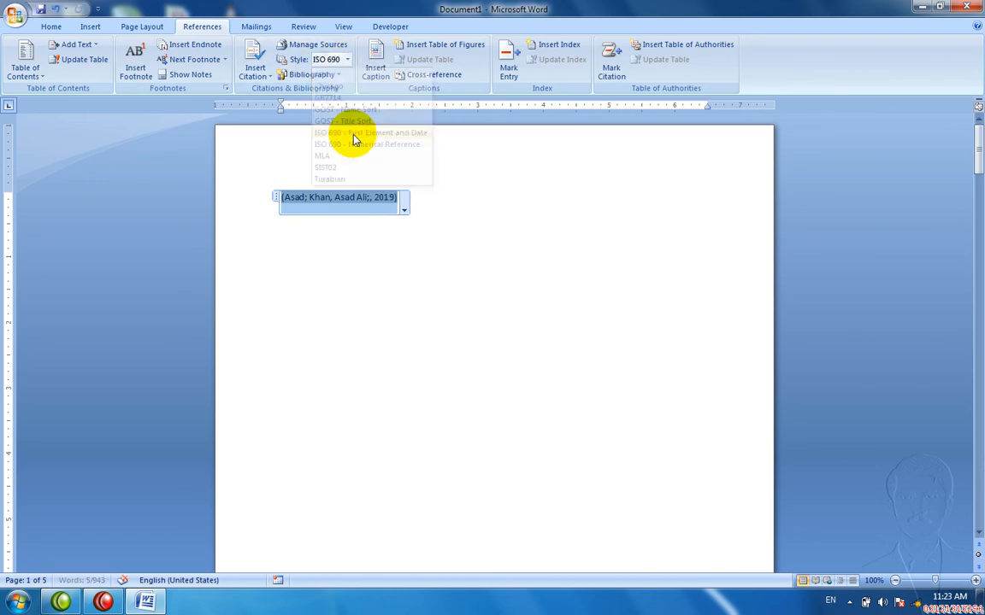
pyautogui.click(348, 60)
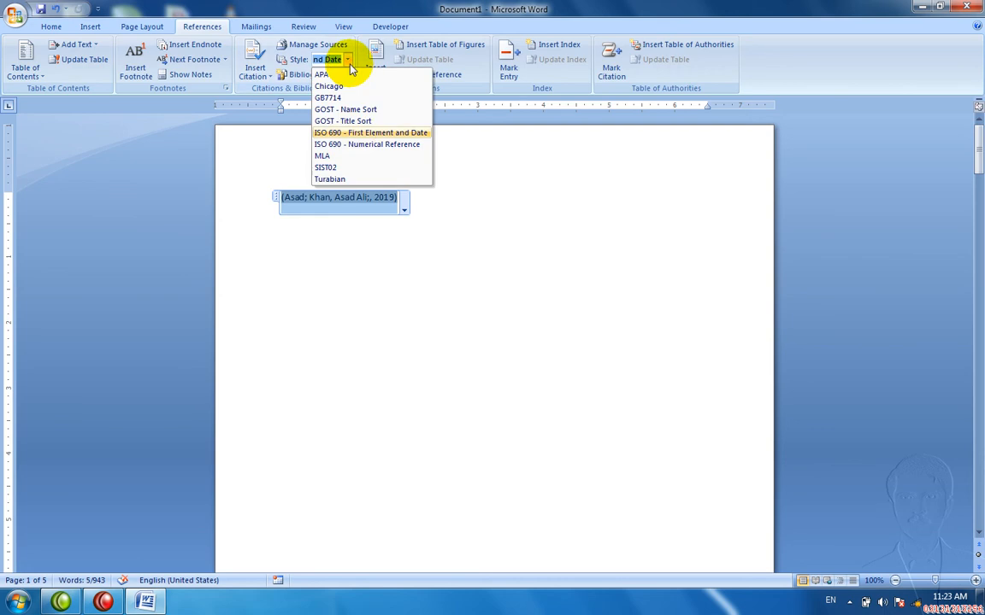
pyautogui.click(352, 145)
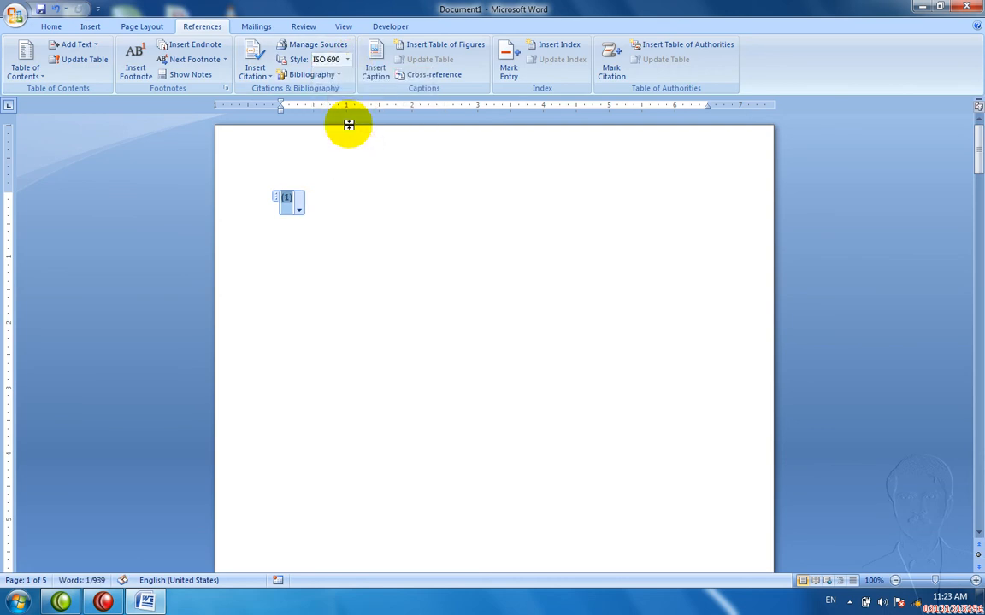
pyautogui.click(348, 60)
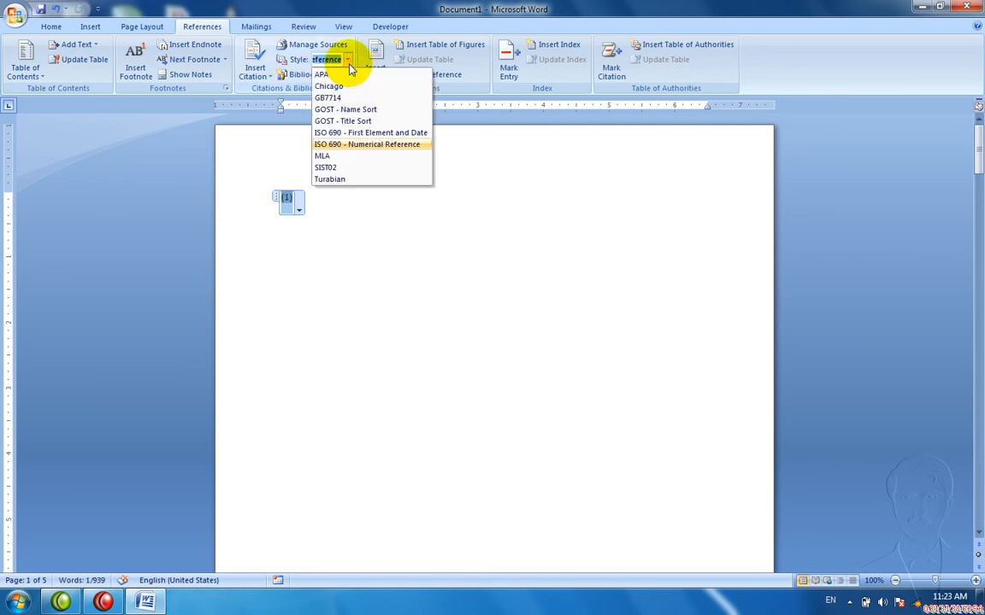
pyautogui.click(351, 167)
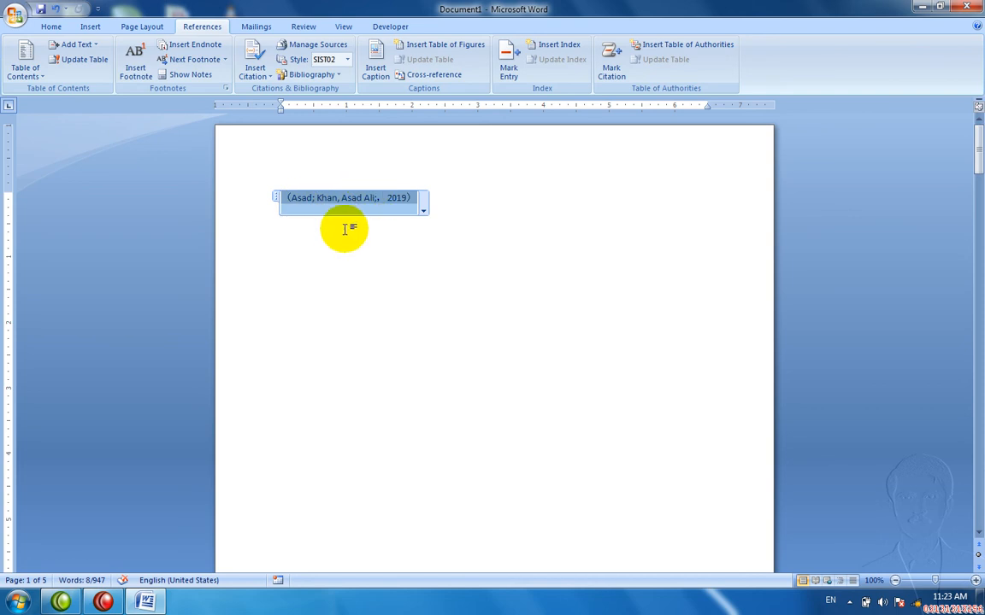
# Step: Add an empty line after the end of the citation
pyautogui.click(90, 27)
pyautogui.click(256, 204)
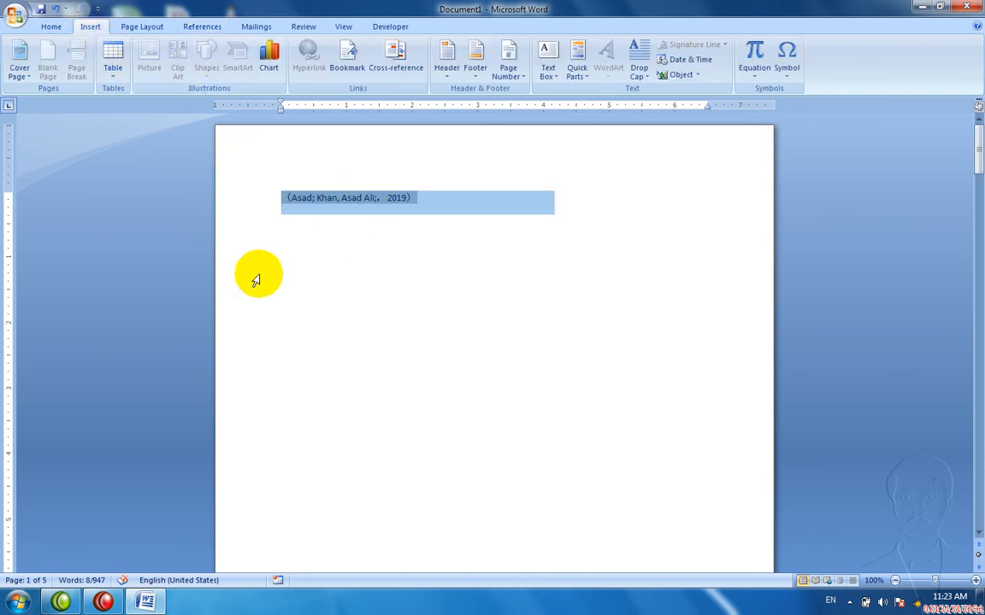
pyautogui.click(443, 276)
pyautogui.press('Return')
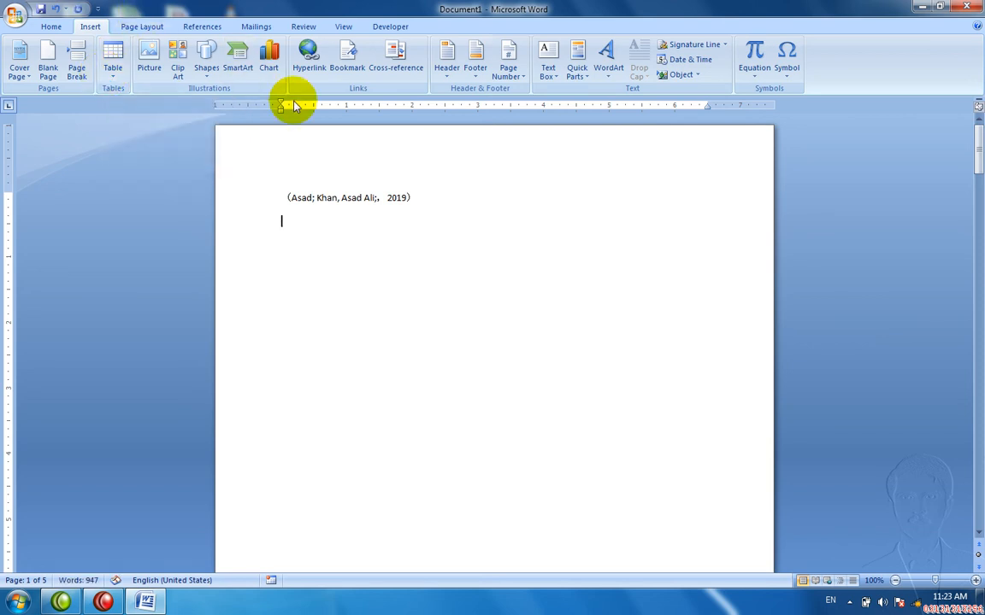
# Step: Look through the Home and Page Layout commands, including paper sizes, without changing anything
pyautogui.click(55, 29)
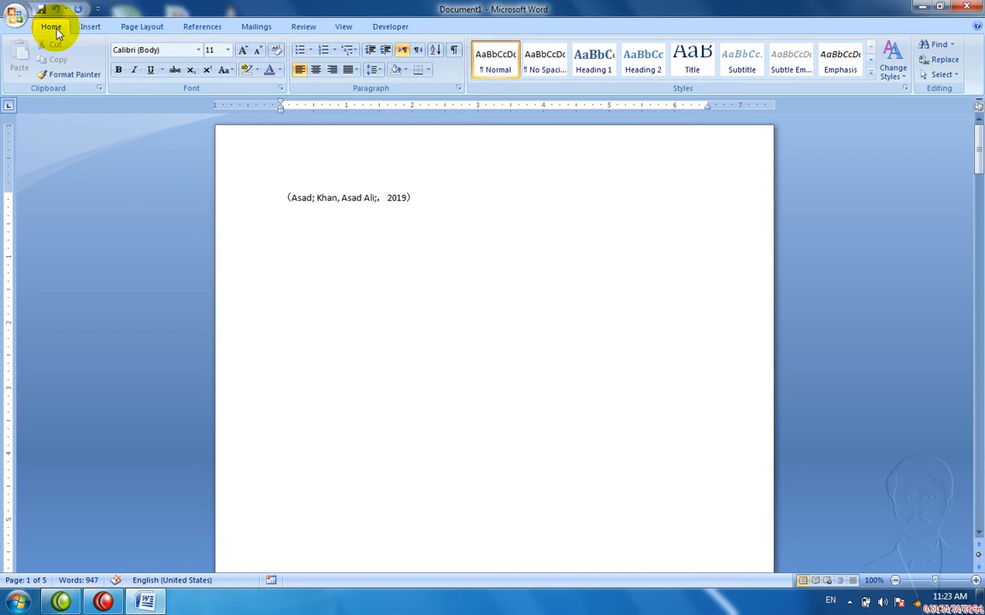
pyautogui.click(79, 25)
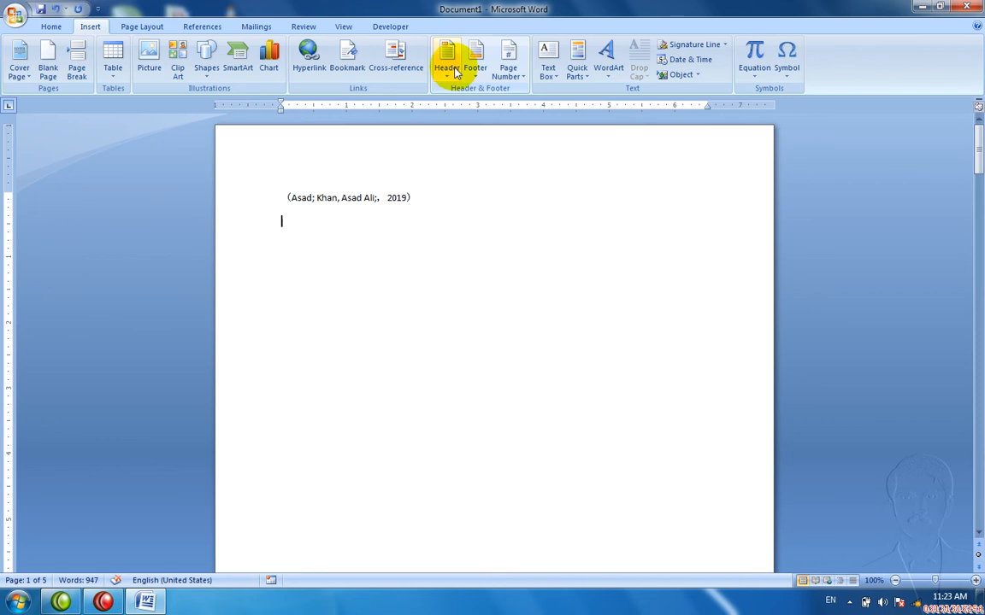
pyautogui.click(145, 26)
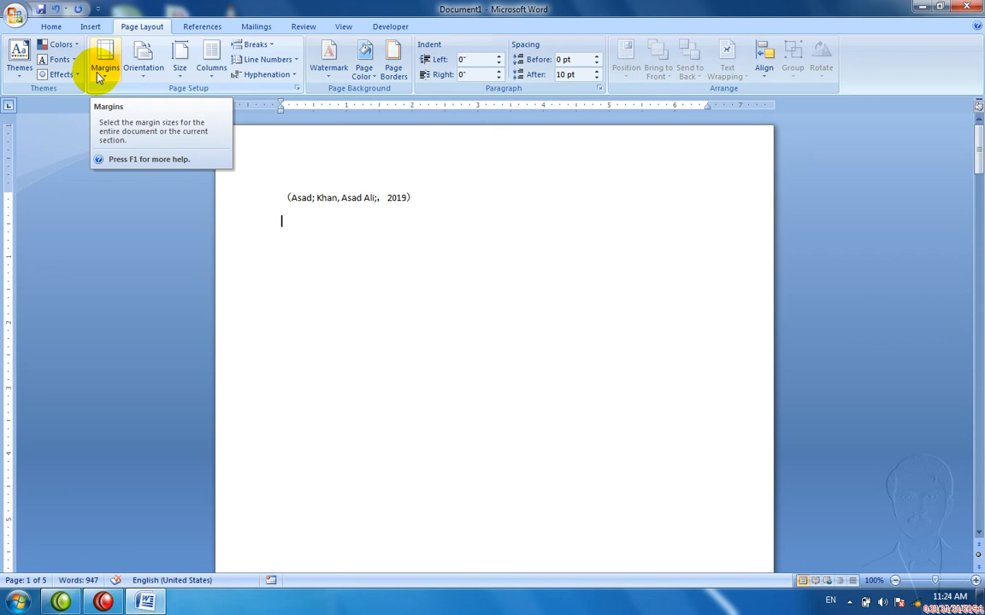
pyautogui.click(177, 81)
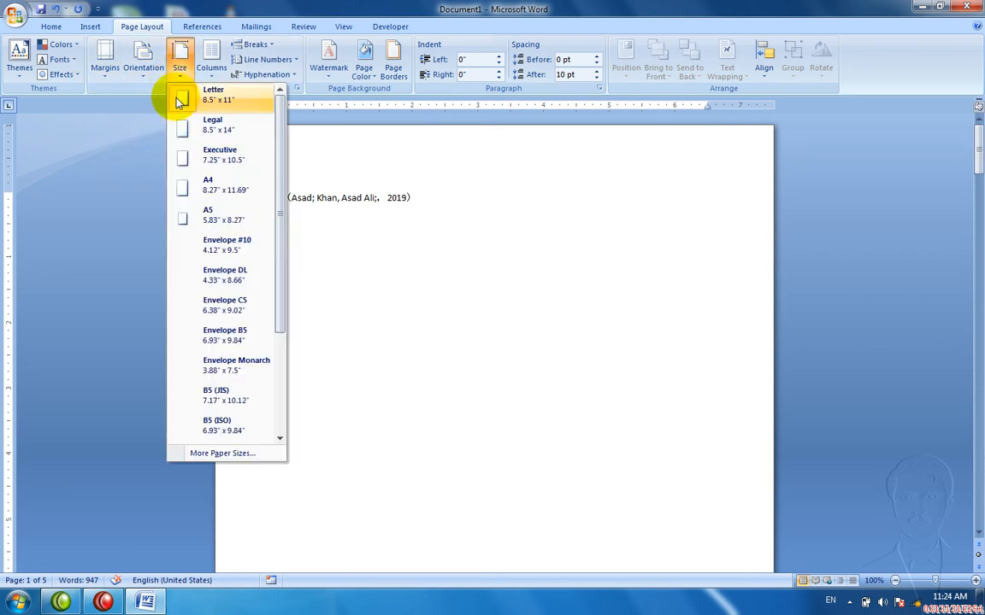
pyautogui.click(201, 27)
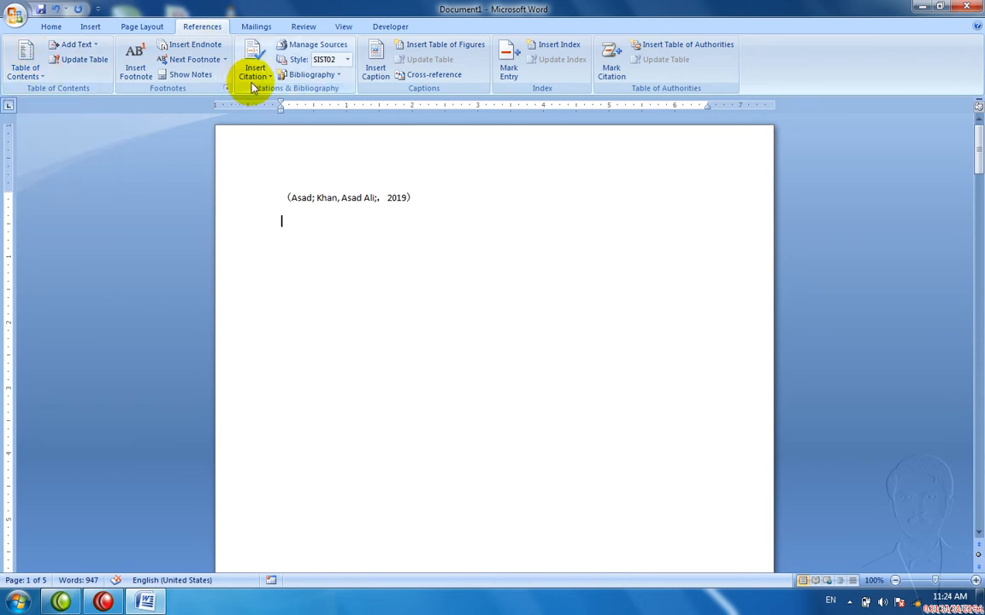
# Step: From the empty line below the citation, bring up the Insert Shapes gallery
pyautogui.click(100, 29)
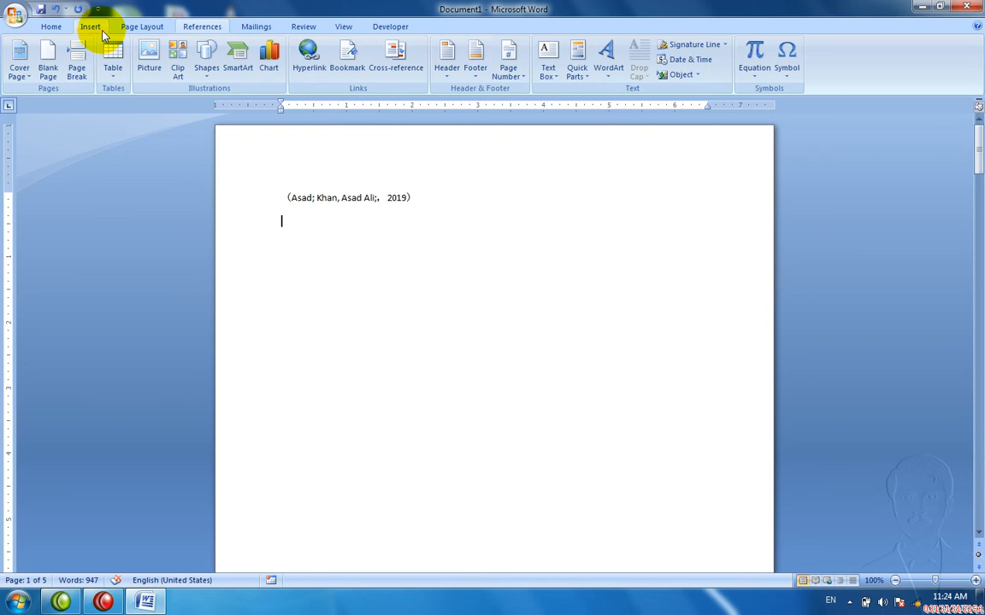
pyautogui.click(301, 196)
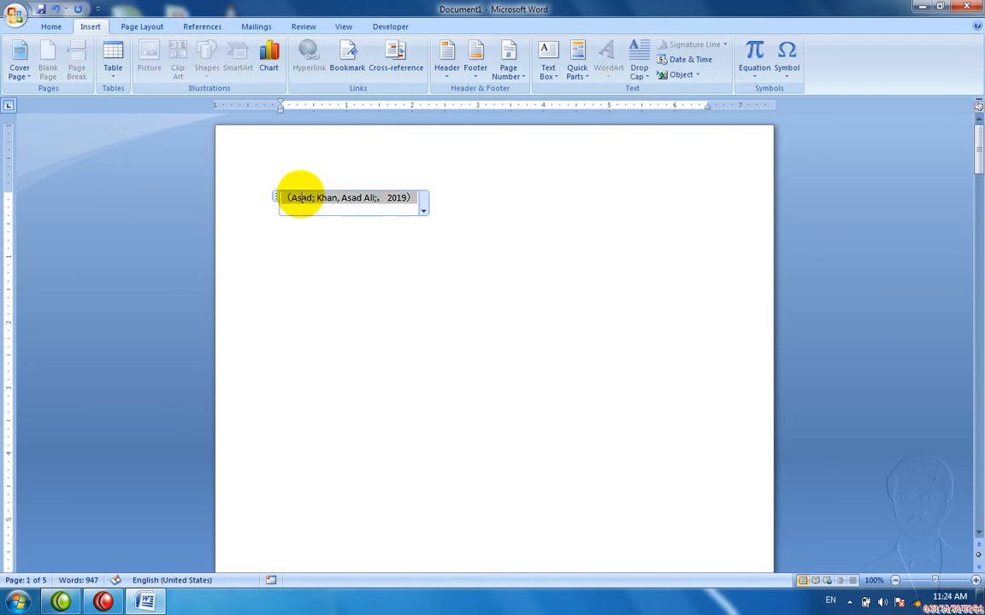
pyautogui.click(303, 259)
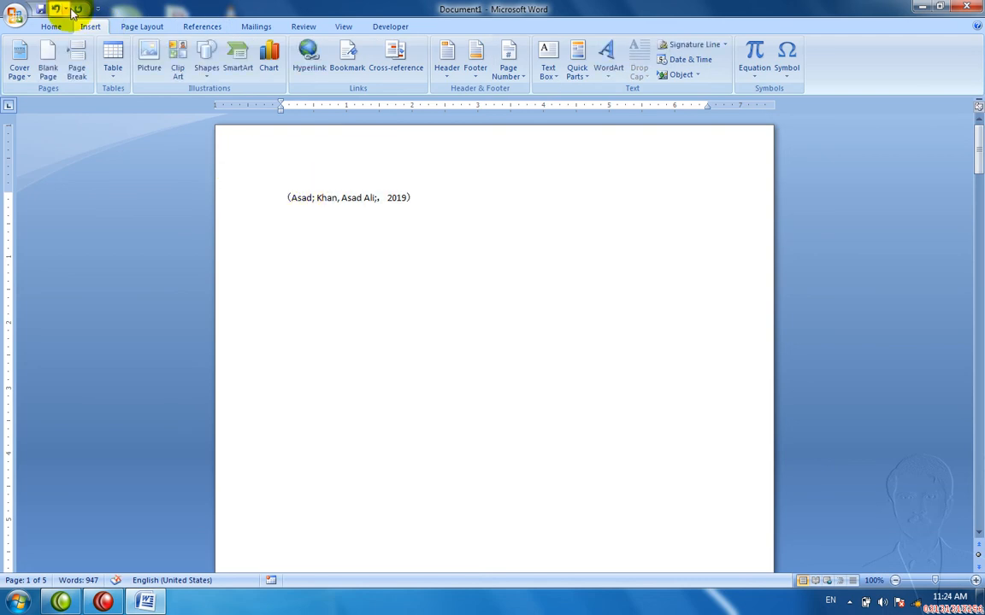
pyautogui.click(201, 73)
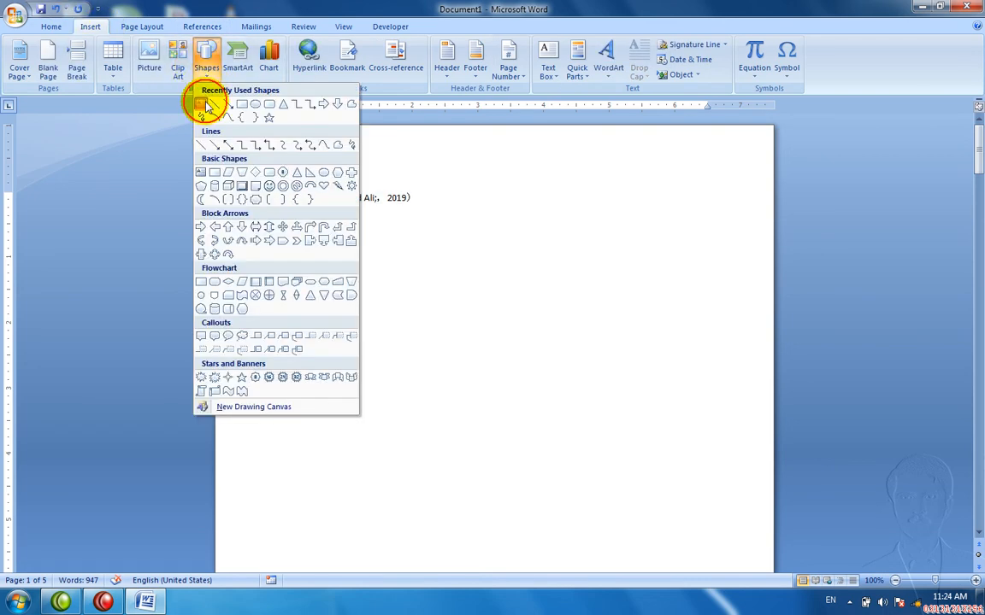
# Step: Draw a trial text box below the citation, type '=', then remove the box again
pyautogui.click(202, 103)
pyautogui.moveTo(257, 219); pyautogui.dragTo(473, 295)
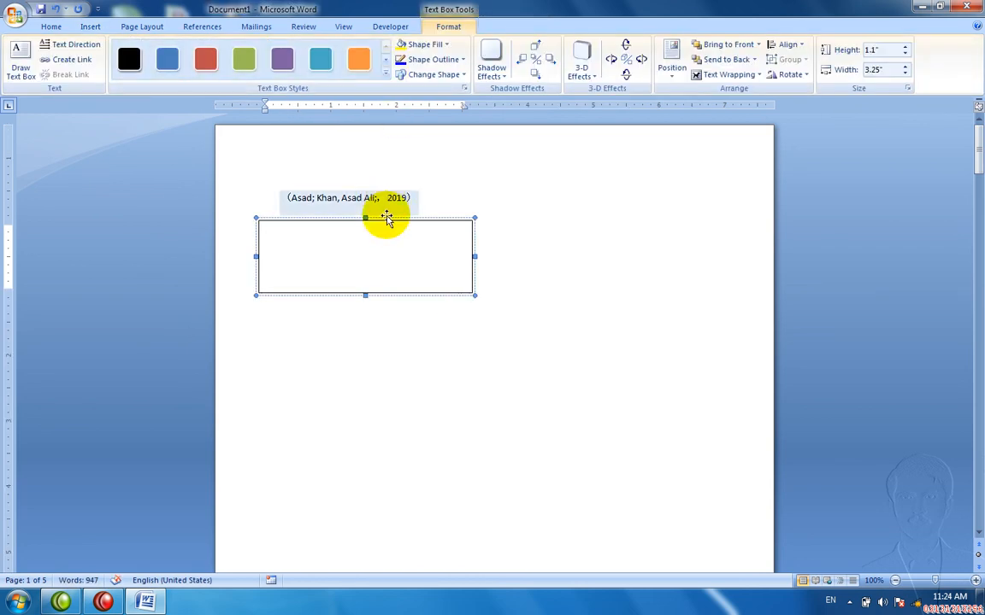
pyautogui.write('=')
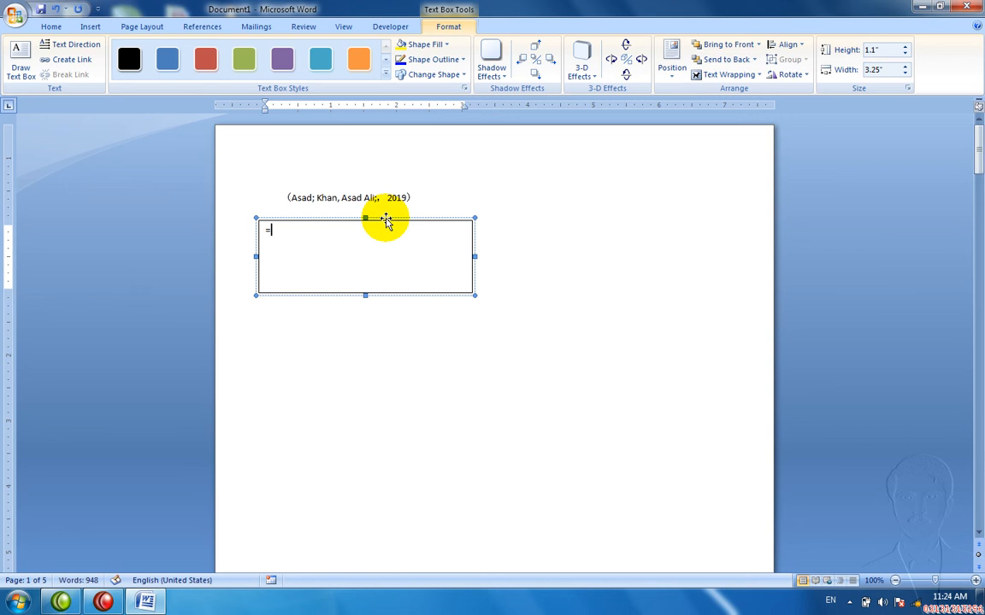
pyautogui.click(384, 219)
pyautogui.press('Delete')
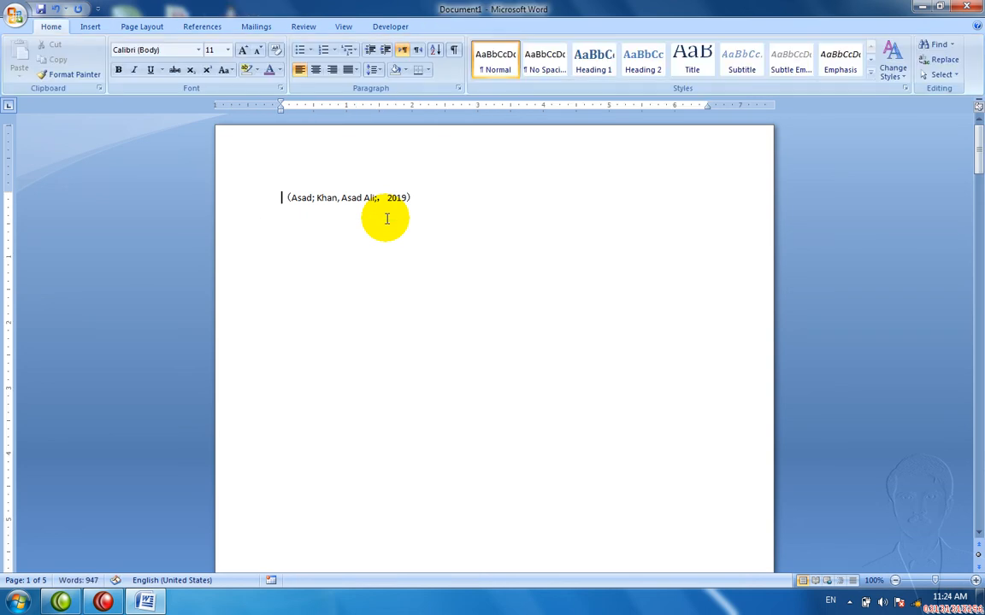
pyautogui.click(141, 26)
pyautogui.click(202, 27)
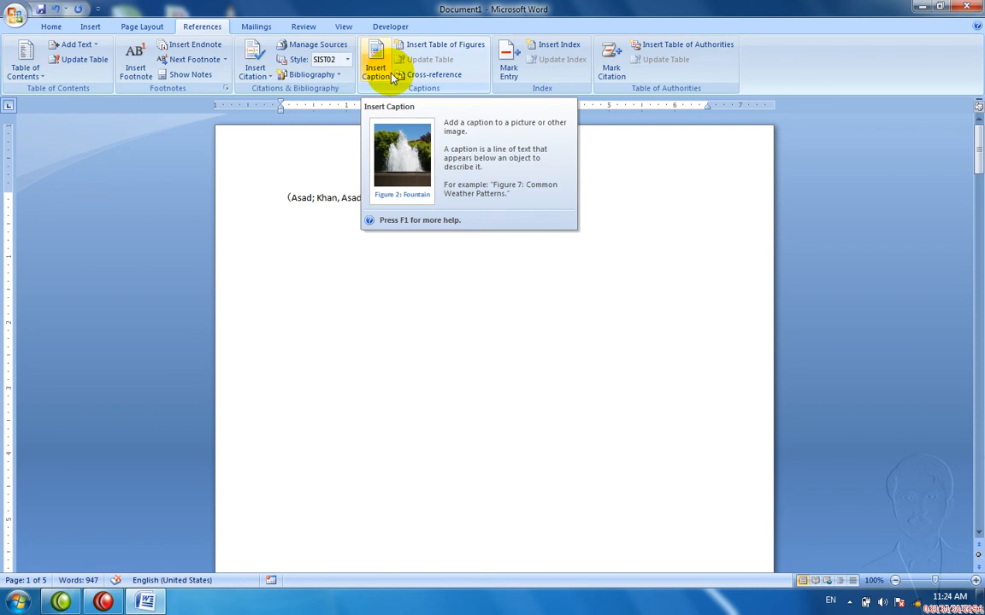
# Step: Delete the citation line and insert a page break before the Pakistan heading
pyautogui.moveTo(422, 235); pyautogui.dragTo(332, 187)
pyautogui.press('Delete')
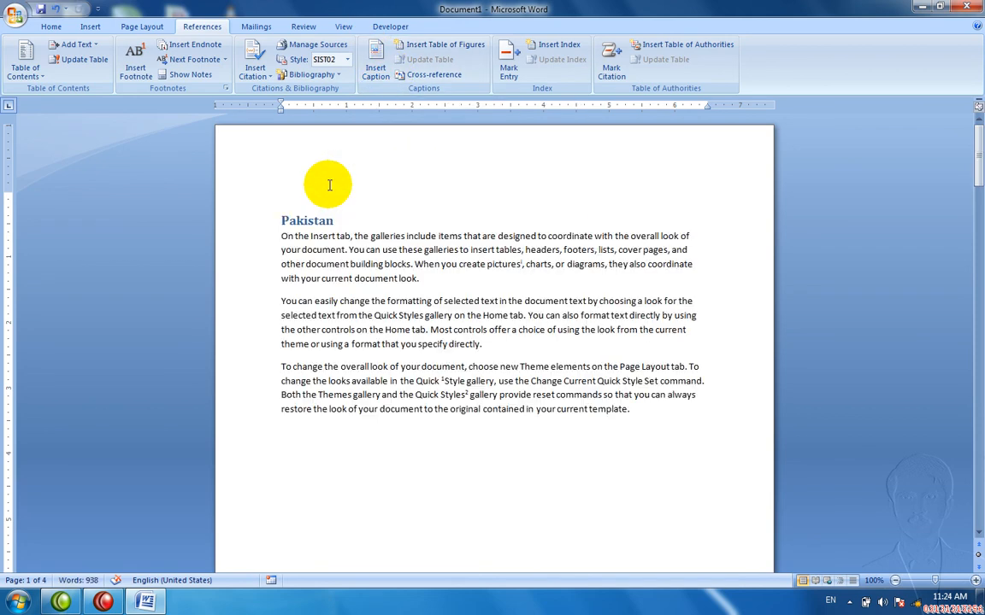
pyautogui.hotkey('ctrl', 'Return')
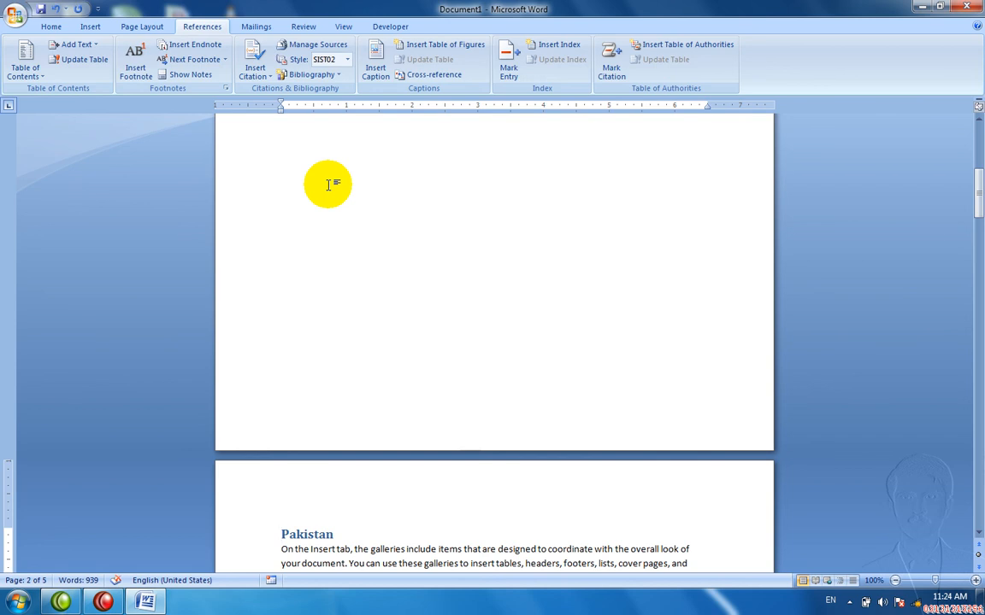
pyautogui.hotkey('ctrl', 'Home')
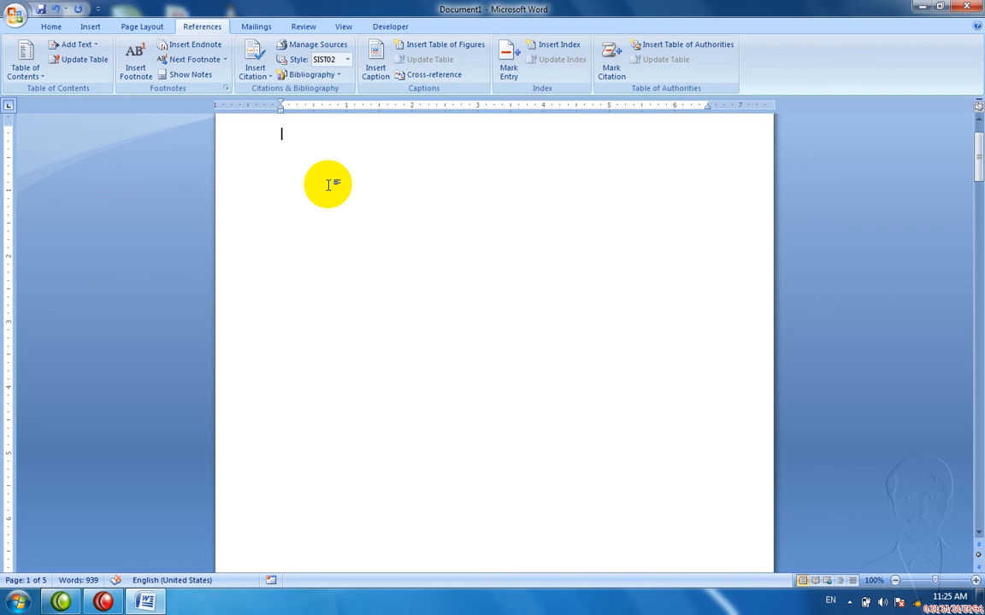
# Step: Insert a second page break at the top and an empty line after the Pakistan heading
pyautogui.click(373, 73)
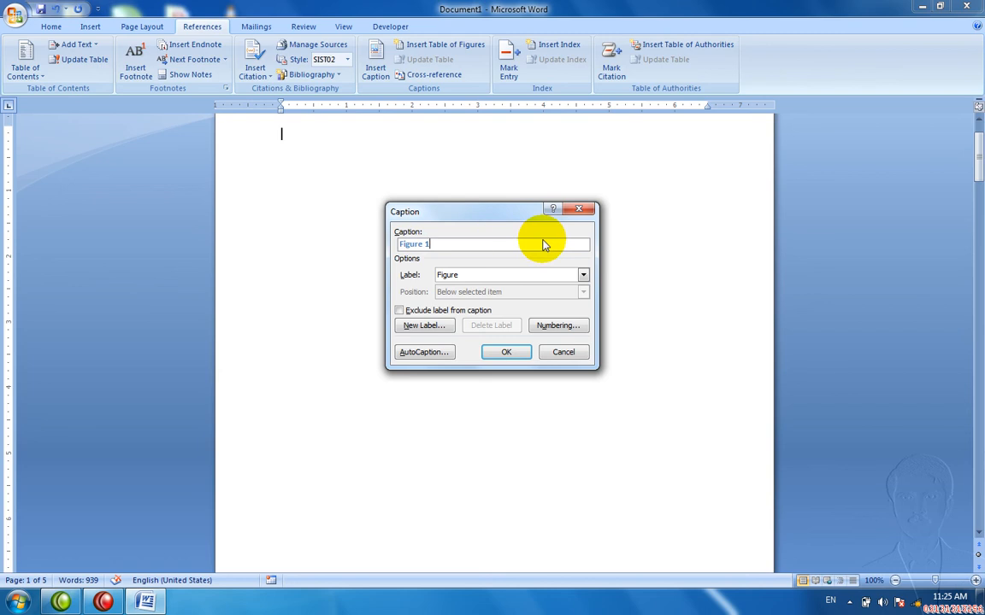
pyautogui.press('Escape')
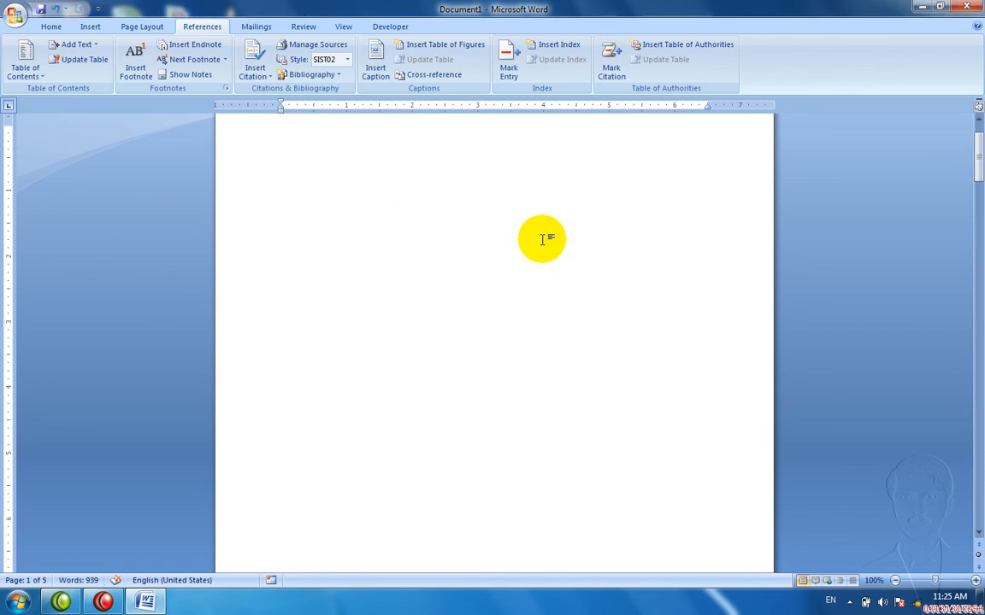
pyautogui.hotkey('ctrl', 'Return')
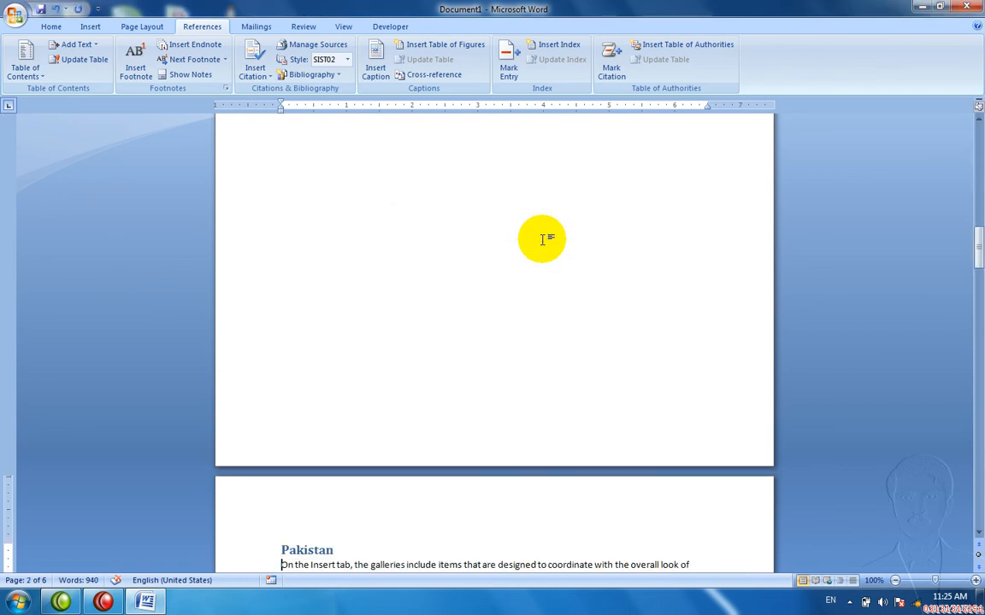
pyautogui.press('Right')
pyautogui.press('Right')
pyautogui.press('Right')
pyautogui.press('Right')
pyautogui.press('Return')
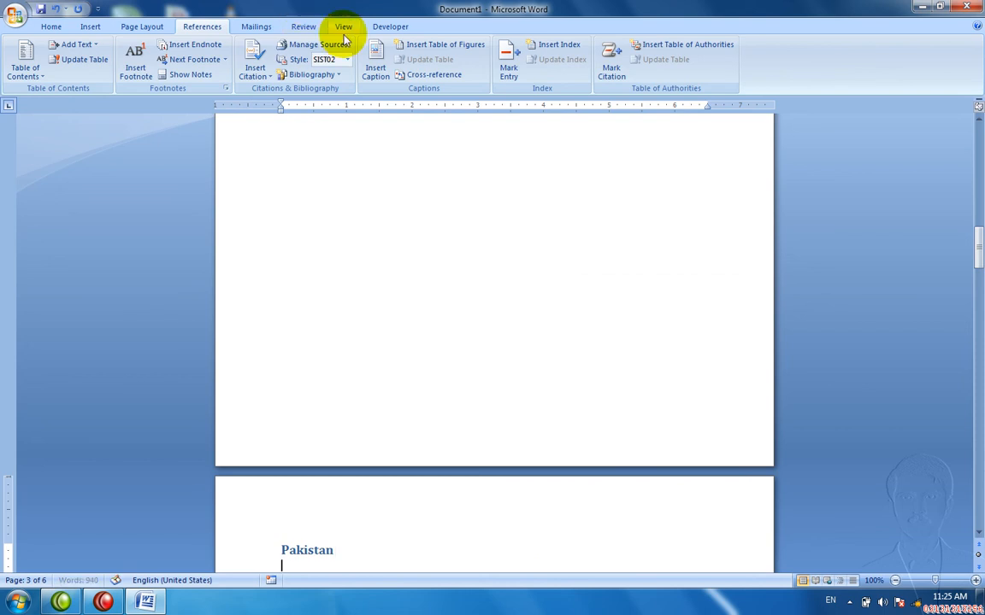
# Step: Caption the Pakistan and India headings as Figure 1 and Figure 2
pyautogui.click(399, 75)
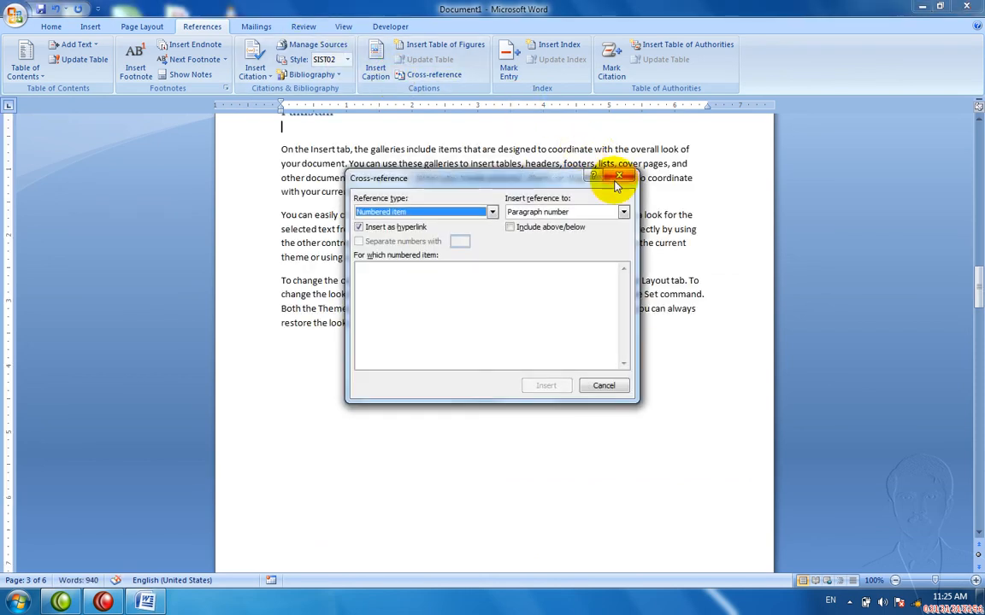
pyautogui.click(617, 179)
pyautogui.click(372, 68)
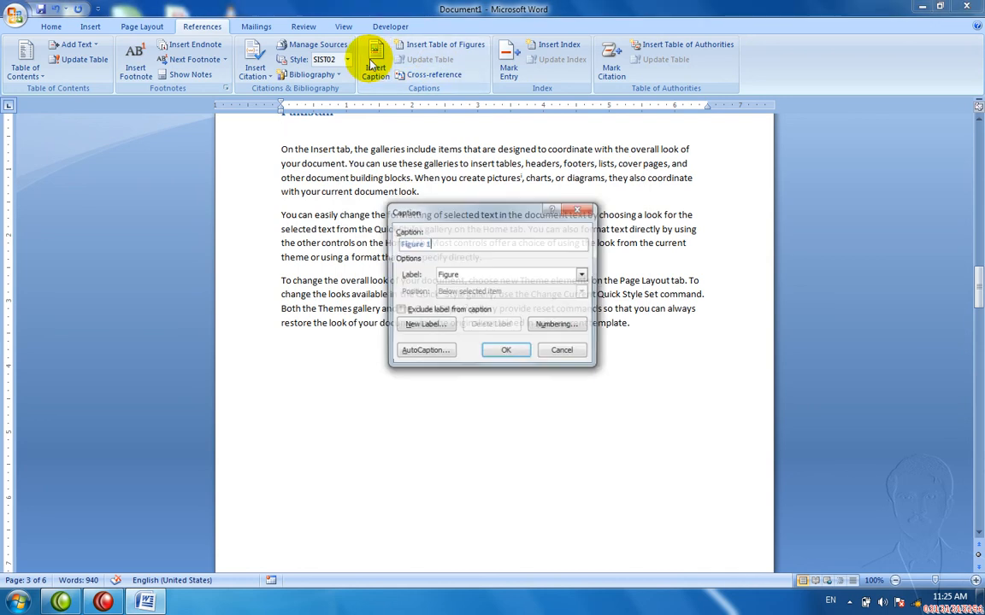
pyautogui.click(484, 352)
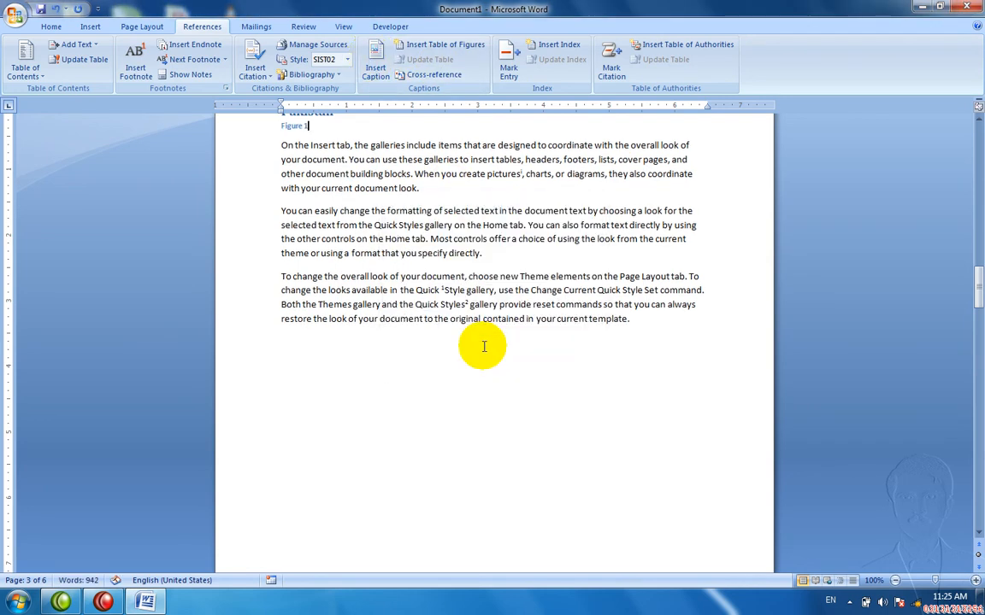
pyautogui.scroll(-10, 484, 346)
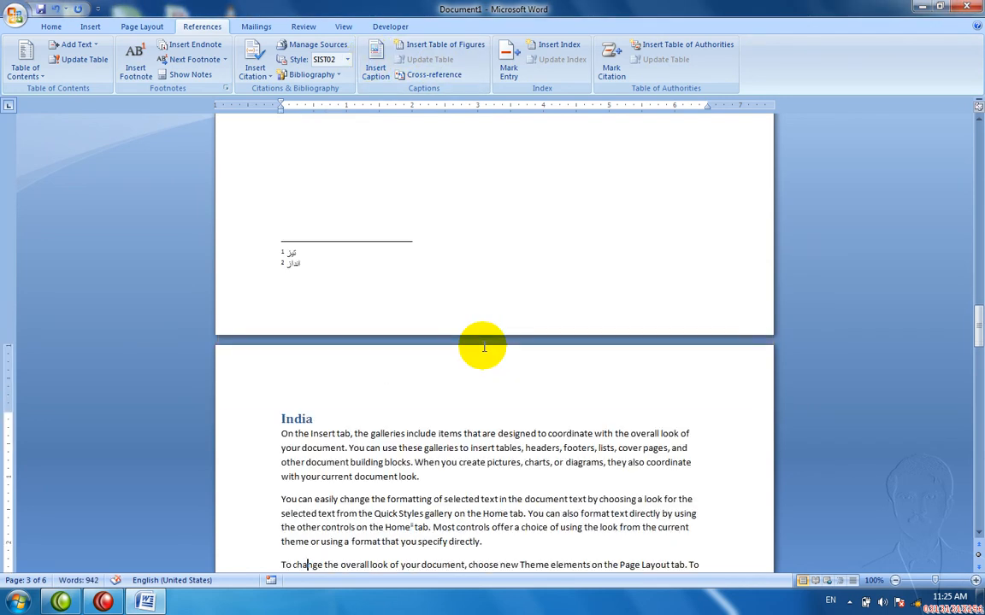
pyautogui.press('End')
pyautogui.press('Return')
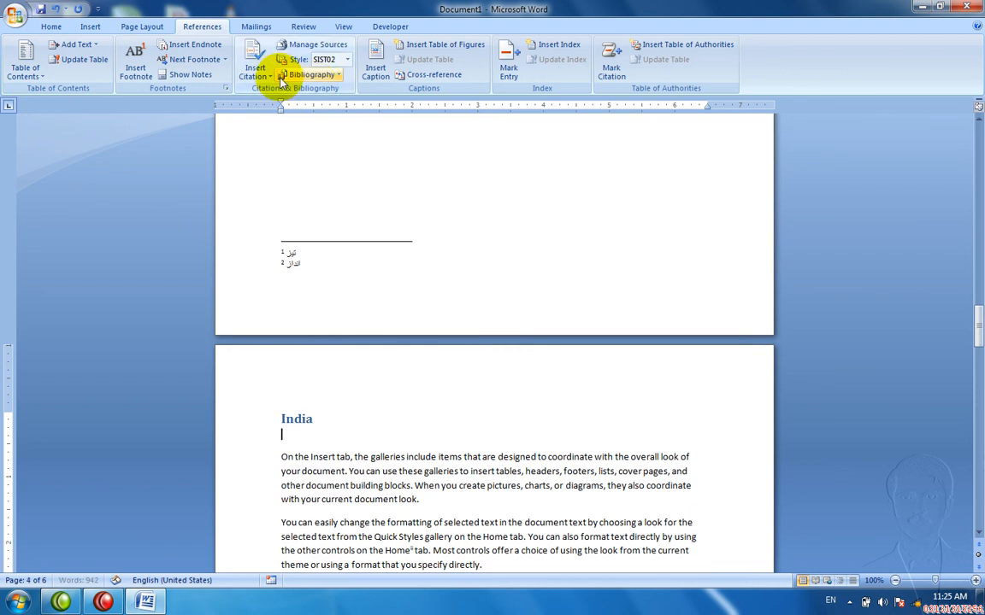
pyautogui.click(375, 79)
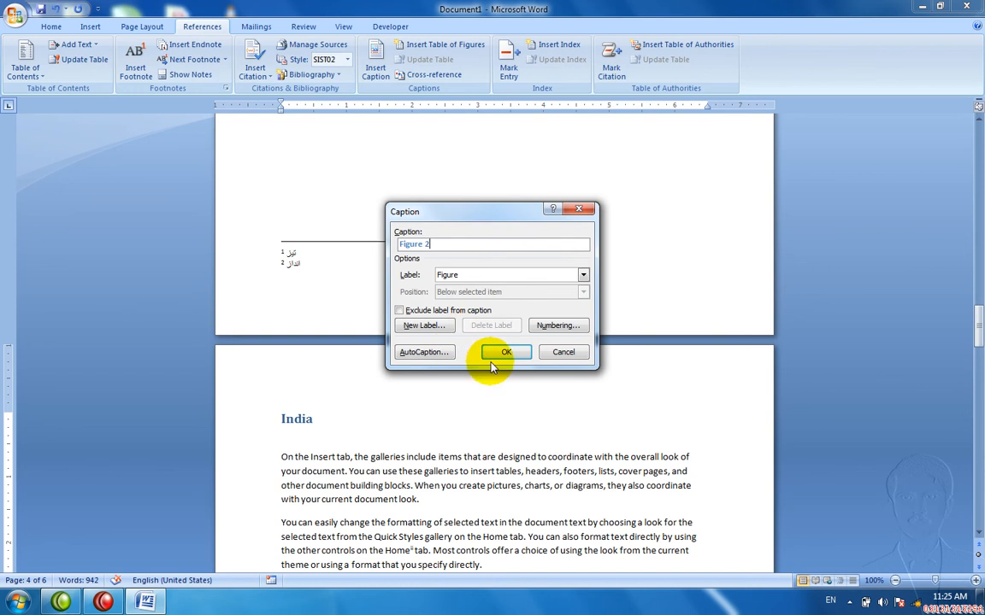
pyautogui.click(495, 352)
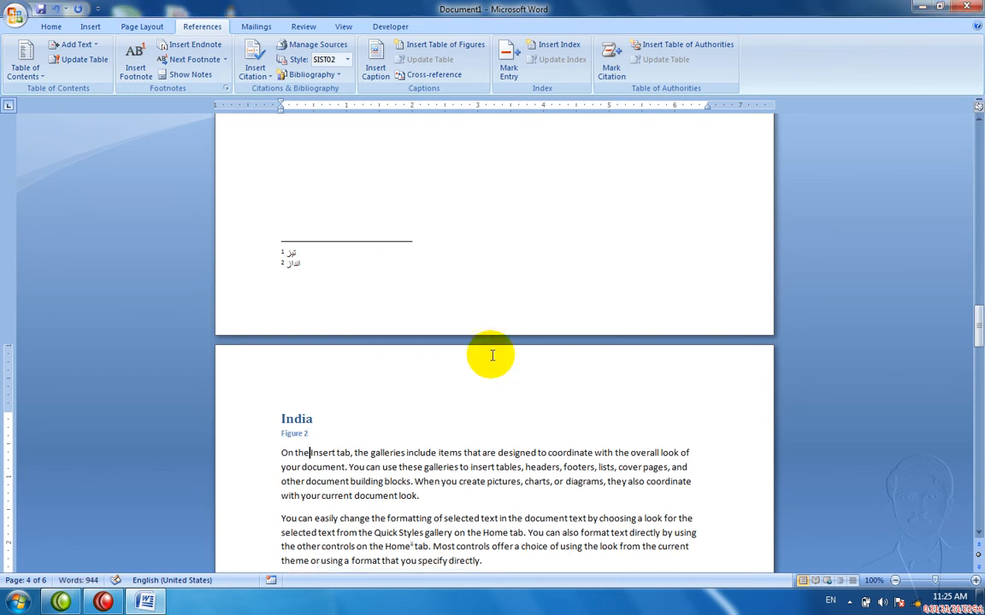
# Step: Add an empty line under Afganistan and insert the Figure 3 caption there
pyautogui.scroll(-15, 492, 355)
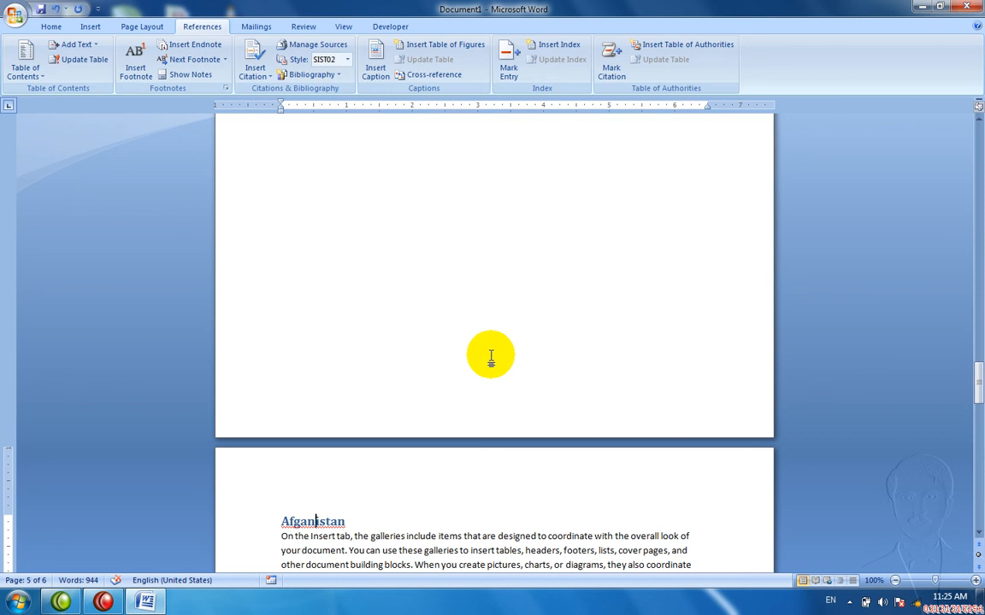
pyautogui.press('Return')
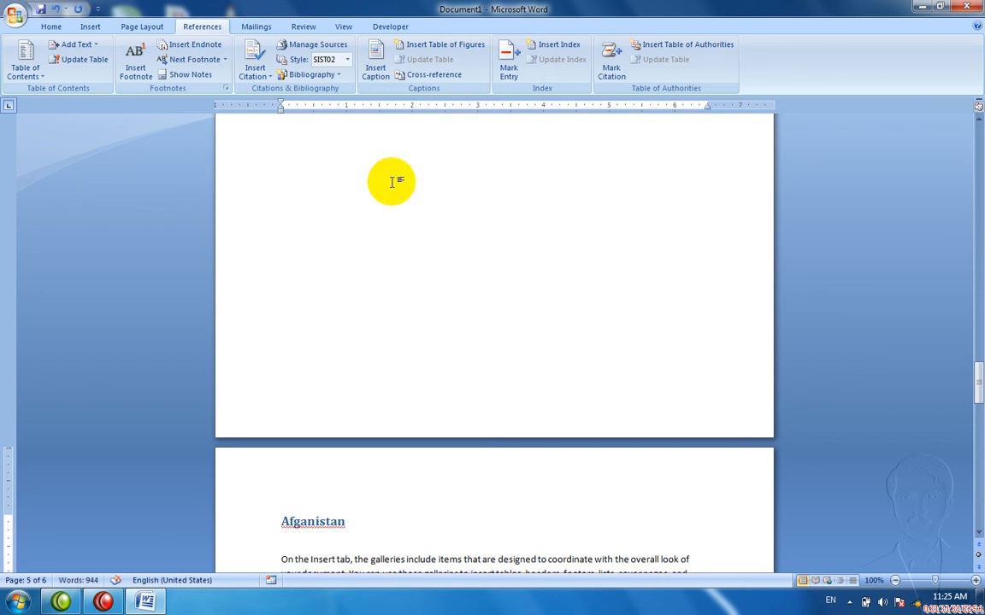
pyautogui.click(376, 73)
pyautogui.click(501, 353)
# Step: Insert a table of figures at the document start listing Figures 1–3 on pages 3–5
pyautogui.hotkey('ctrl', 'Home')
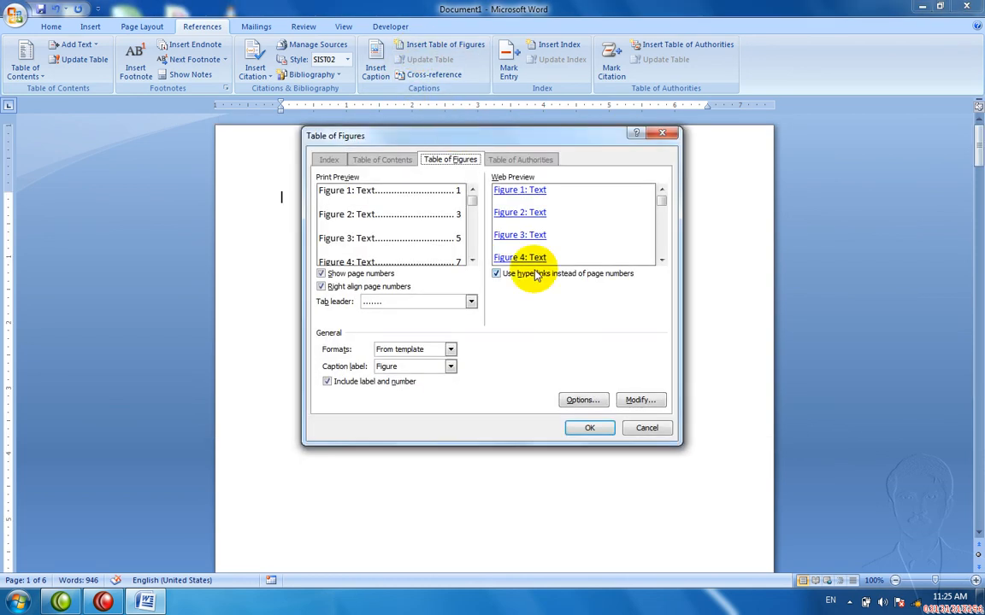
pyautogui.click(571, 426)
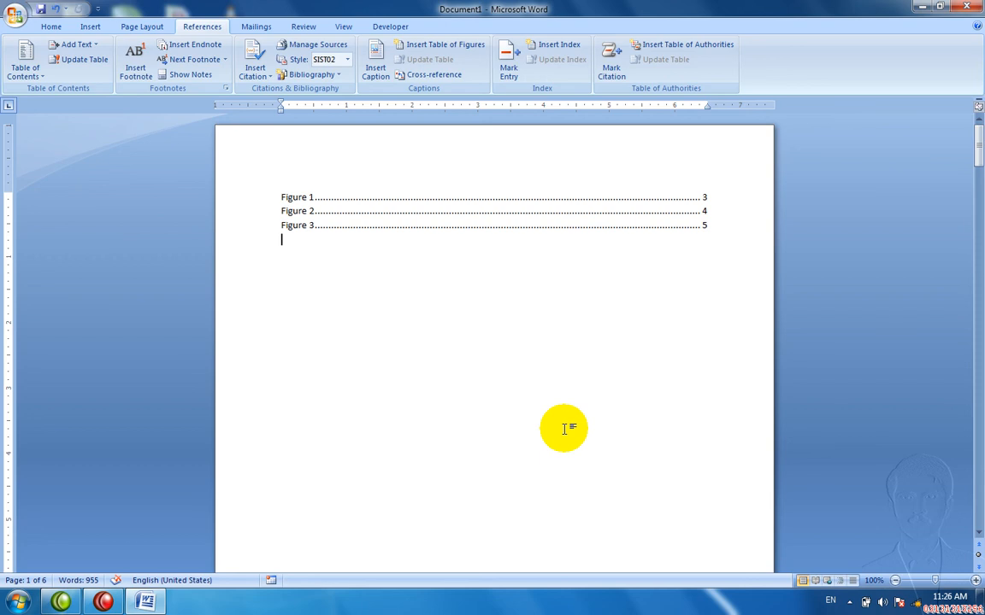
# Step: Follow the Figure 1 entry to its Pakistan caption, then return to the top
pyautogui.moveTo(978, 138); pyautogui.dragTo(596, 175)
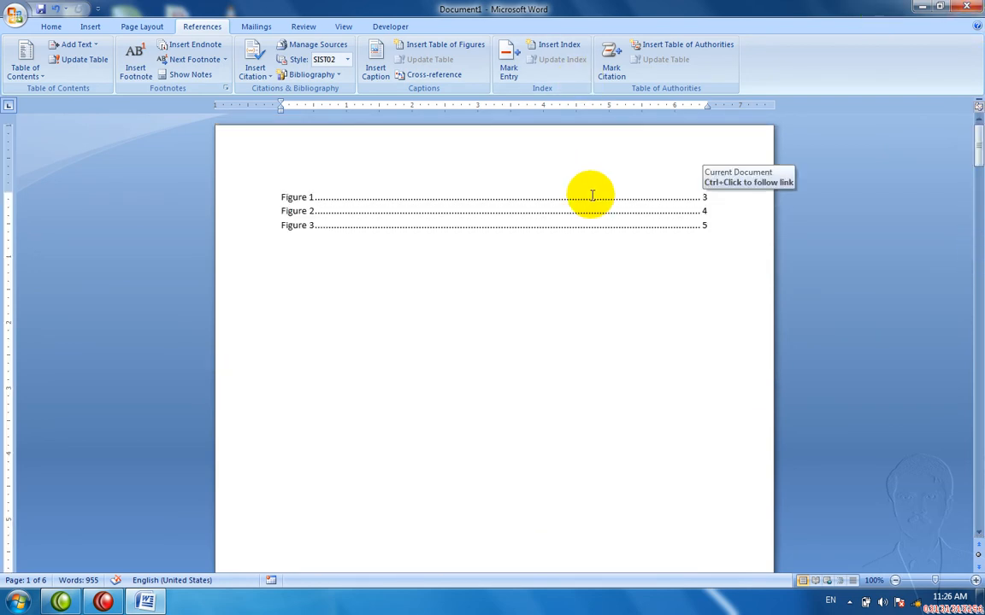
pyautogui.keyDown('ctrl'); pyautogui.click(592, 203); pyautogui.keyUp('ctrl')
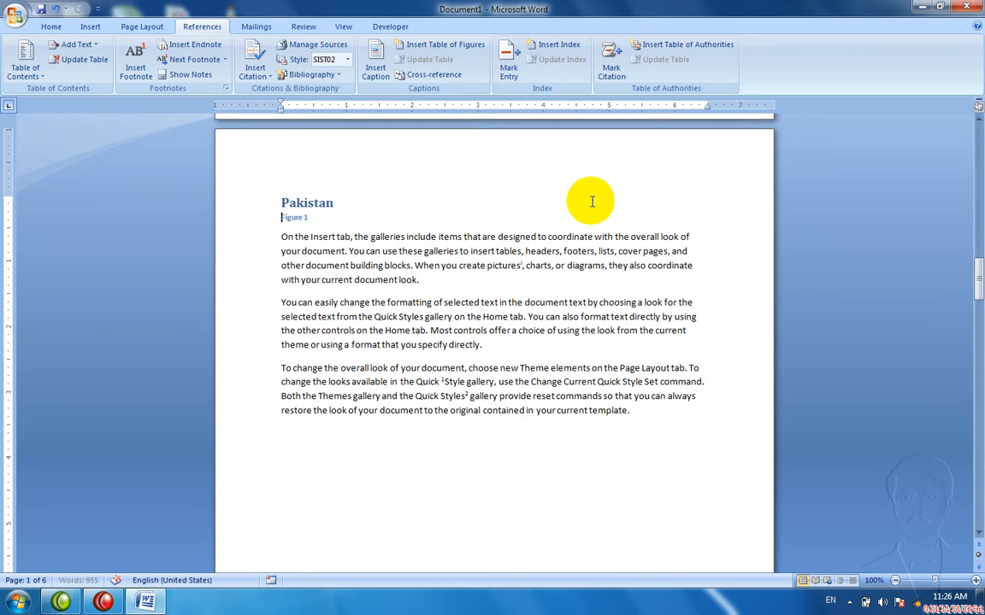
pyautogui.hotkey('ctrl', 'Home')
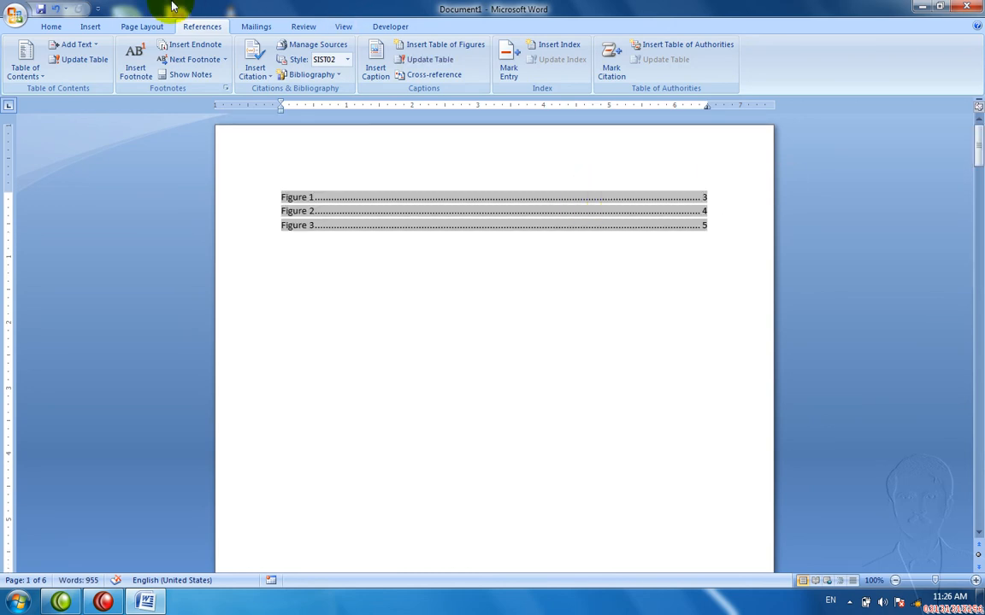
pyautogui.click(28, 72)
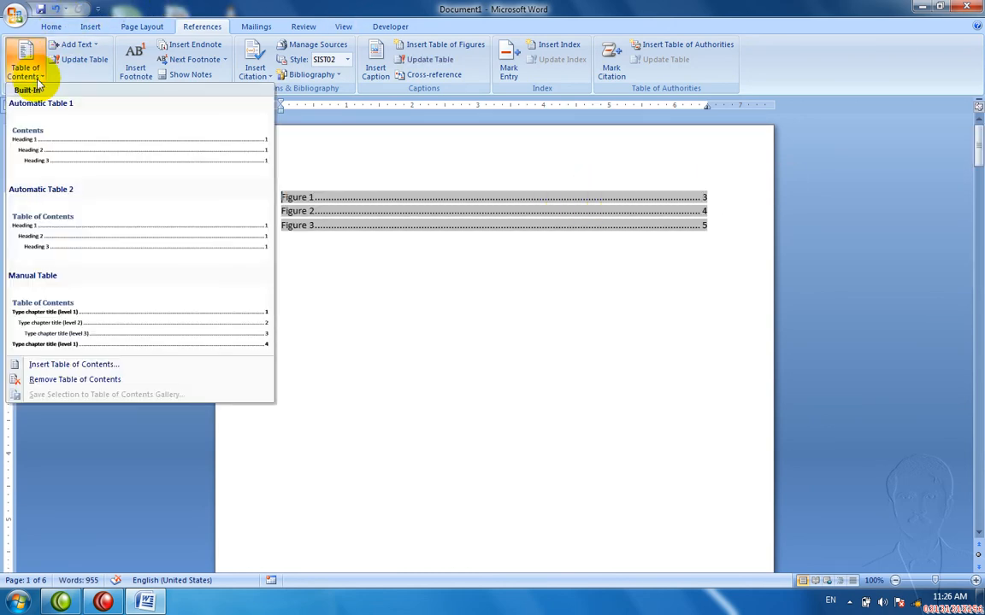
pyautogui.click(387, 366)
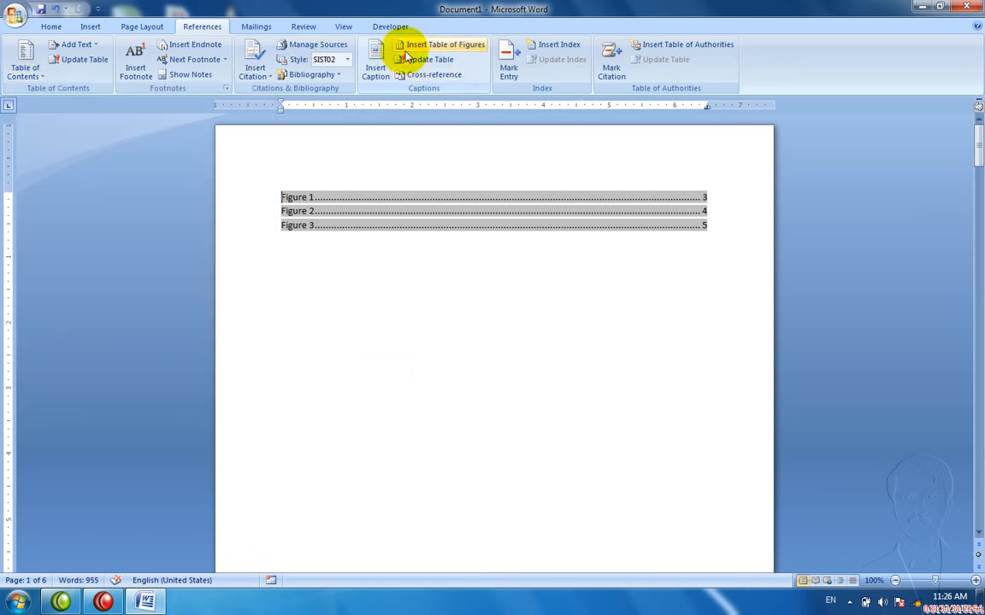
# Step: Move down to the China heading and add an empty line beneath it
pyautogui.click(590, 284)
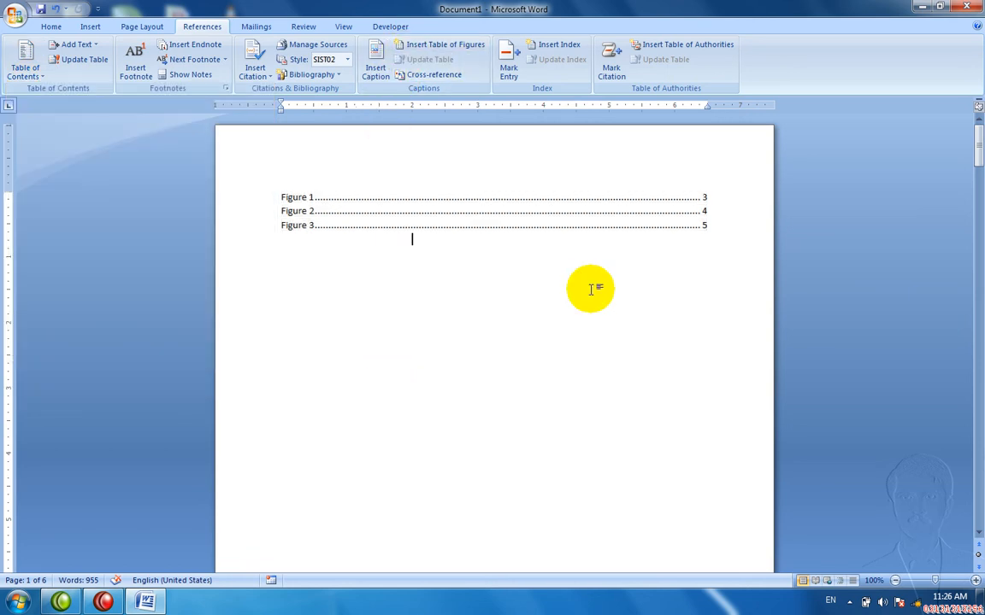
pyautogui.press('Down')
pyautogui.press('Down')
pyautogui.press('Down')
pyautogui.press('Down')
pyautogui.press('Down')
pyautogui.press('Down')
pyautogui.press('Down')
pyautogui.press('Down')
pyautogui.press('Down')
pyautogui.press('Down')
pyautogui.press('Down')
pyautogui.press('Down')
pyautogui.press('Down')
pyautogui.press('Down')
pyautogui.press('Down')
pyautogui.press('Down')
pyautogui.press('Down')
pyautogui.press('Down')
pyautogui.press('Down')
pyautogui.press('Down')
pyautogui.press('Down')
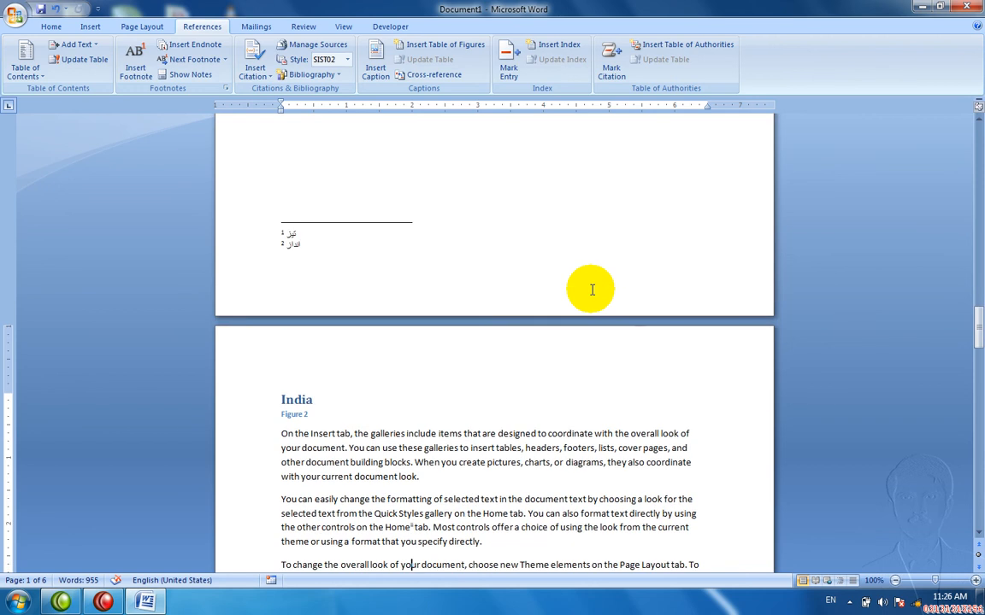
pyautogui.press('Down')
pyautogui.press('Down')
pyautogui.press('Down')
pyautogui.press('Down')
pyautogui.press('Down')
pyautogui.press('Down')
pyautogui.press('Down')
pyautogui.press('Down')
pyautogui.press('Down')
pyautogui.press('Down')
pyautogui.press('Down')
pyautogui.press('Down')
pyautogui.press('Down')
pyautogui.press('Down')
pyautogui.press('Down')
pyautogui.press('Down')
pyautogui.press('Down')
pyautogui.press('Down')
pyautogui.press('Down')
pyautogui.press('Down')
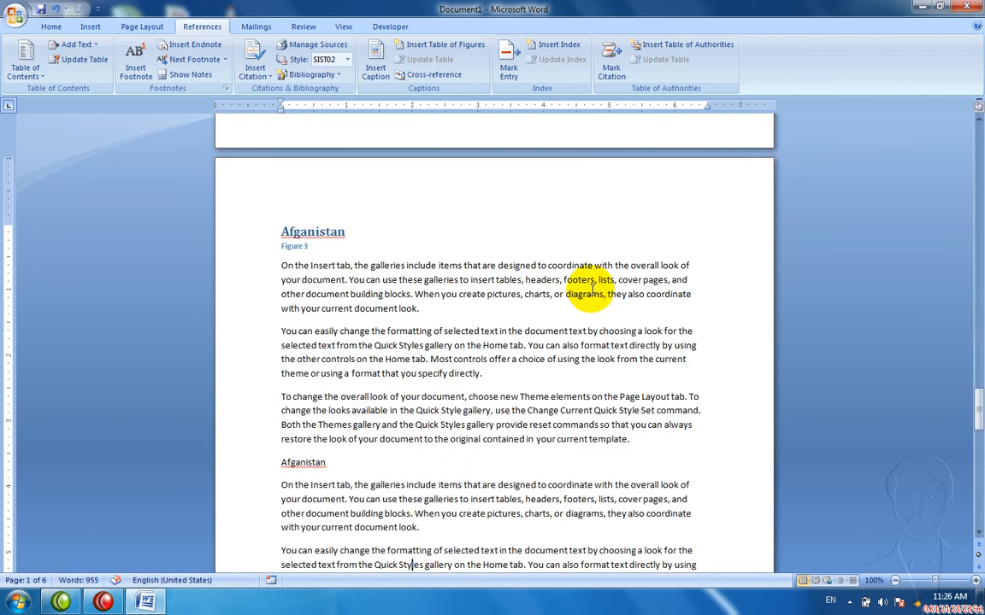
pyautogui.press('Down')
pyautogui.press('Down')
pyautogui.press('Down')
pyautogui.press('Down')
pyautogui.press('Down')
pyautogui.press('Down')
pyautogui.press('Down')
pyautogui.press('Down')
pyautogui.press('Down')
pyautogui.press('Down')
pyautogui.press('Down')
pyautogui.press('Down')
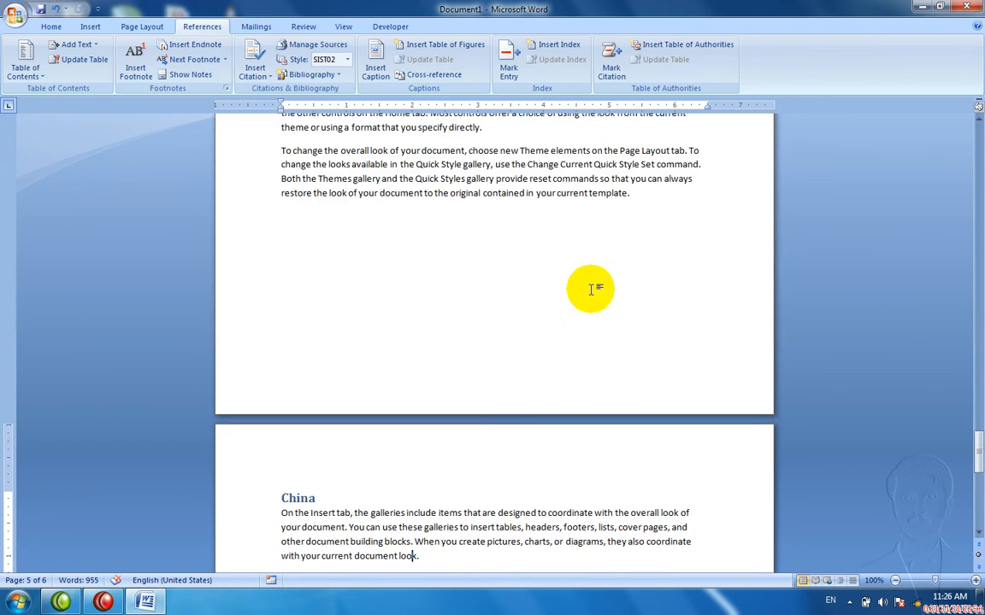
pyautogui.press('Return')
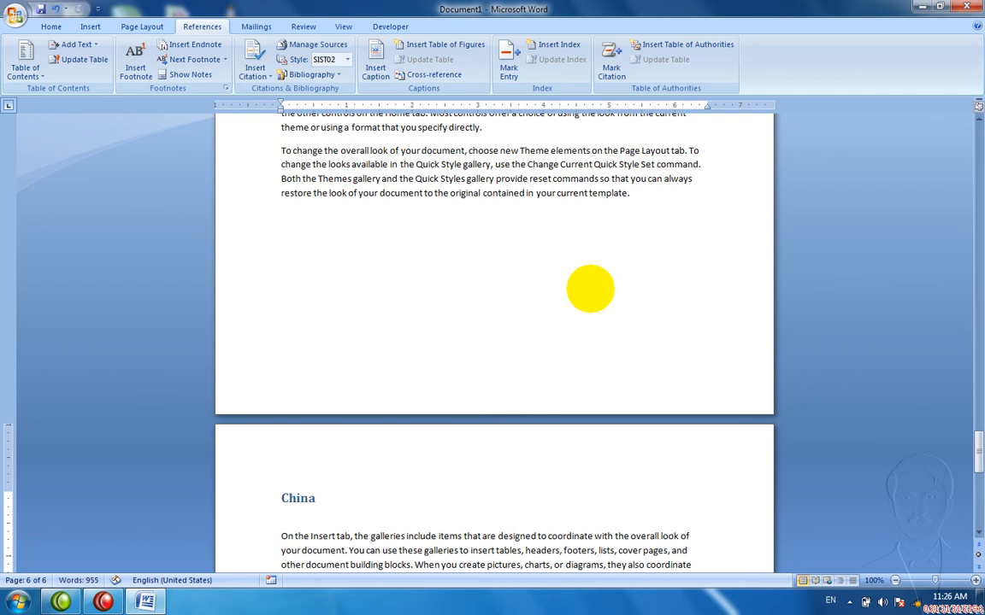
# Step: Caption China as Figure 4, rebuild the entire table of figures, and test the new entry
pyautogui.click(381, 70)
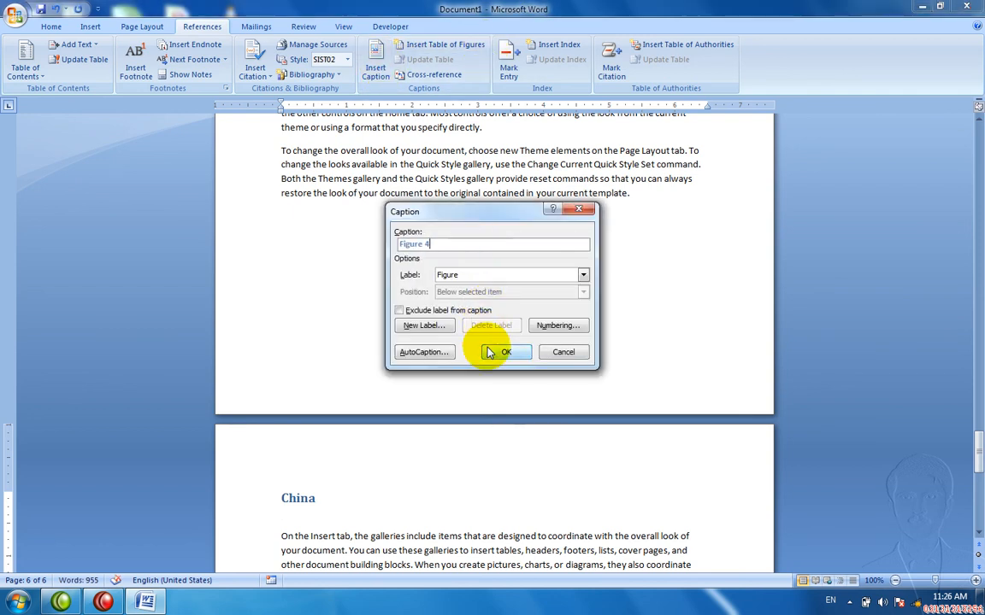
pyautogui.click(495, 348)
pyautogui.hotkey('ctrl', 'Home')
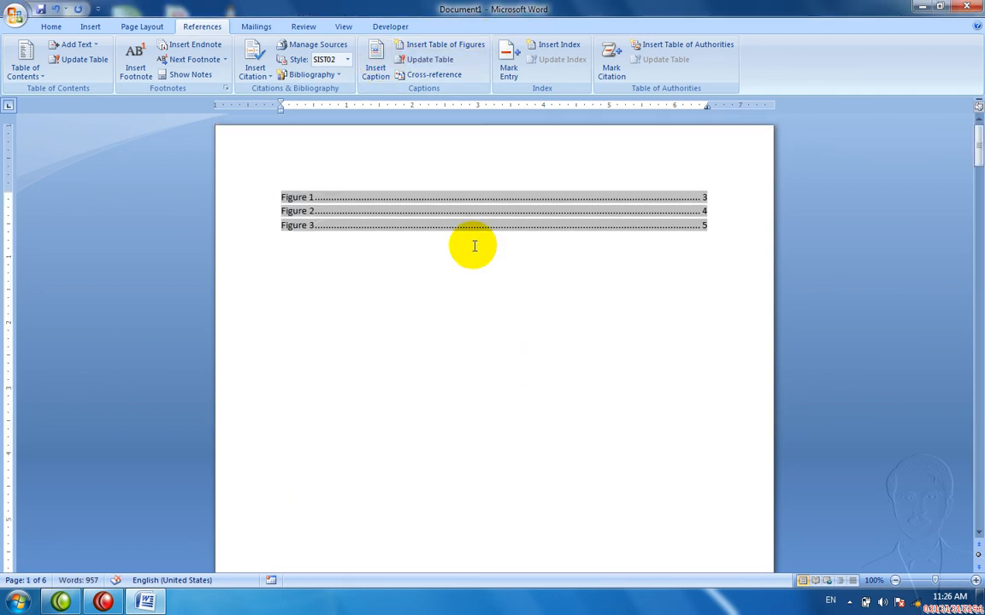
pyautogui.click(425, 60)
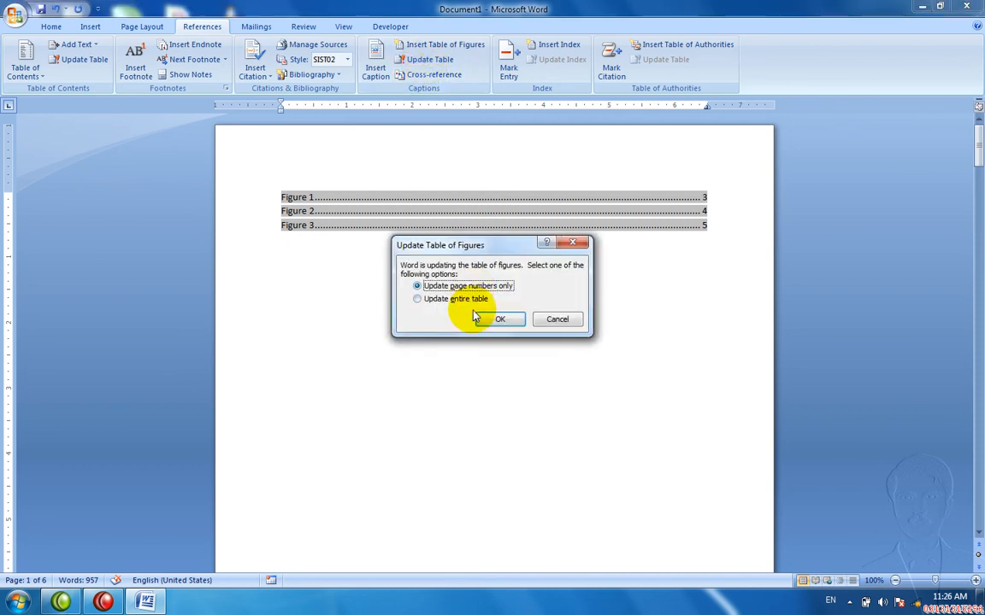
pyautogui.click(468, 300)
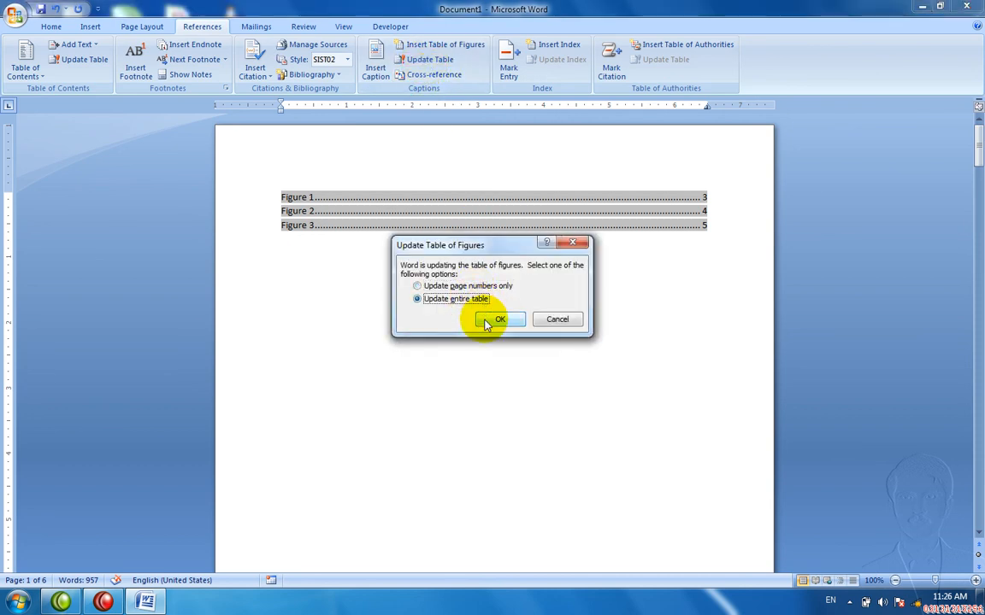
pyautogui.click(485, 319)
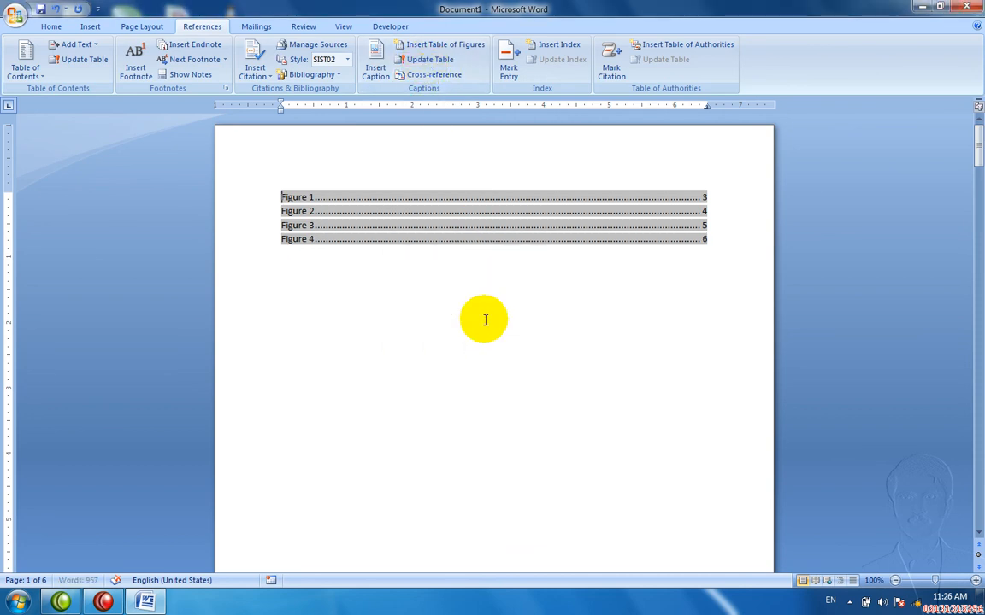
pyautogui.keyDown('ctrl'); pyautogui.click(451, 243); pyautogui.keyUp('ctrl')
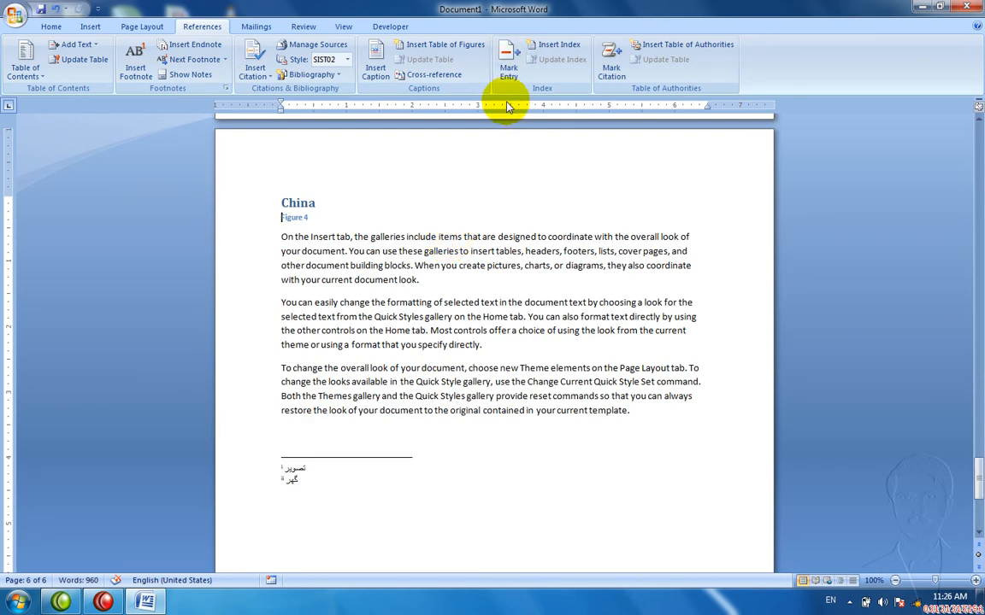
# Step: Select and delete the table of figures at the top of the document
pyautogui.hotkey('ctrl', 'Home')
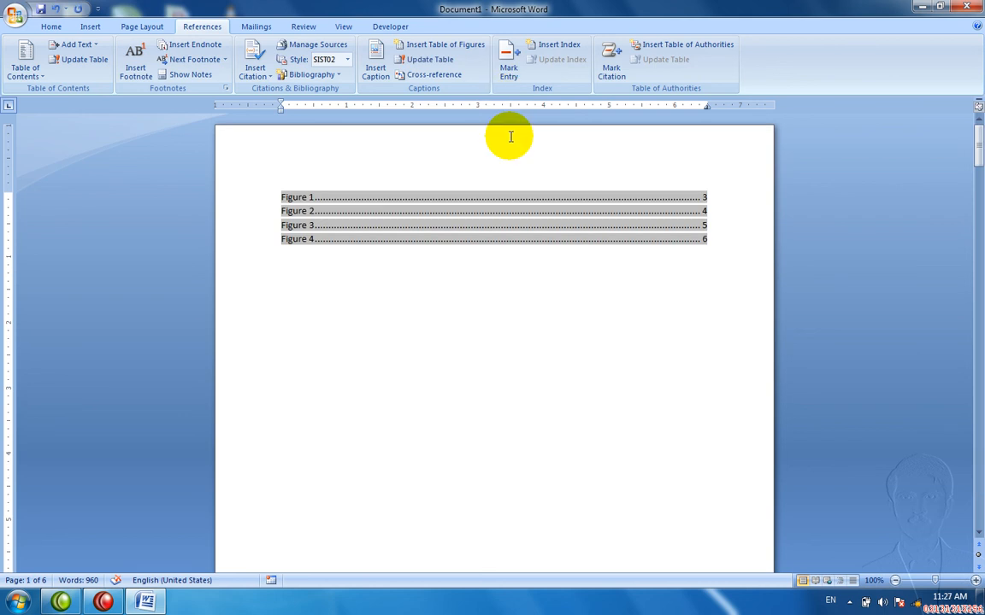
pyautogui.moveTo(429, 263); pyautogui.dragTo(361, 215)
pyautogui.press('Delete')
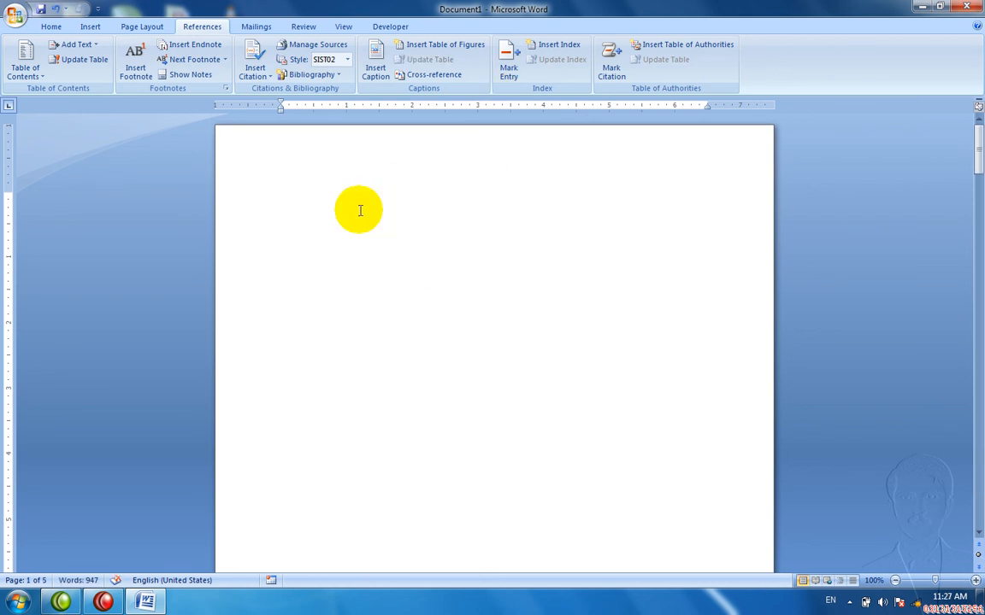
# Step: Insert a page break to add a blank page before the Pakistan section
pyautogui.scroll(-10, 360, 211)
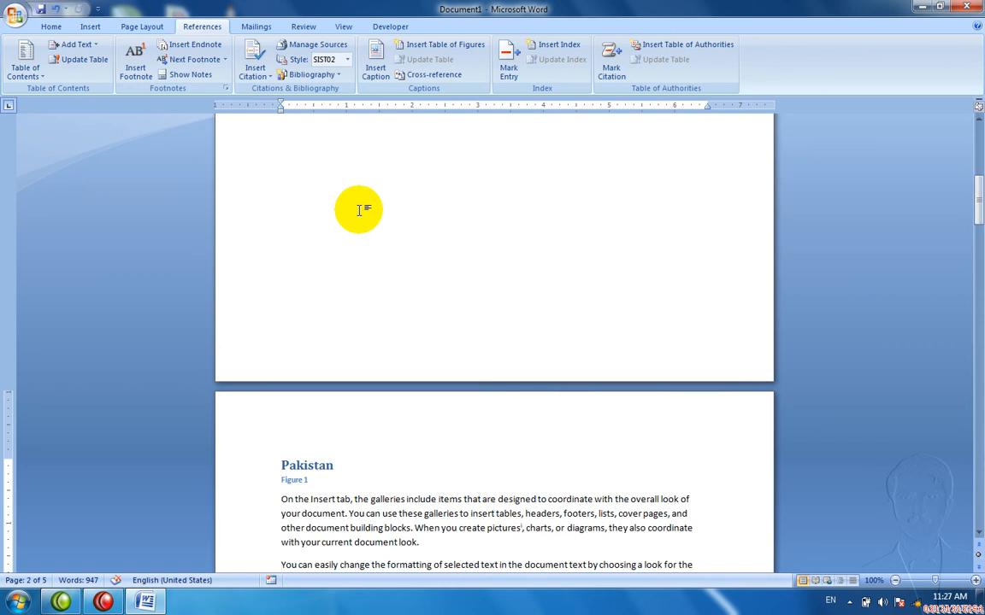
pyautogui.moveTo(977, 210)
pyautogui.mouseDown()
pyautogui.moveTo(977, 156)
pyautogui.moveTo(960, 219)
pyautogui.mouseUp()
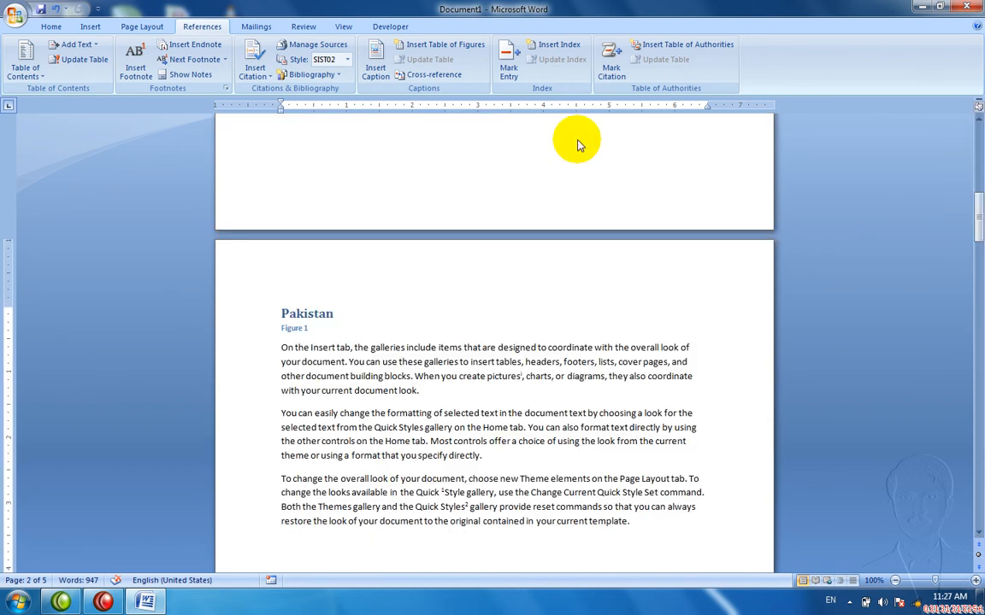
pyautogui.scroll(10, 504, 161)
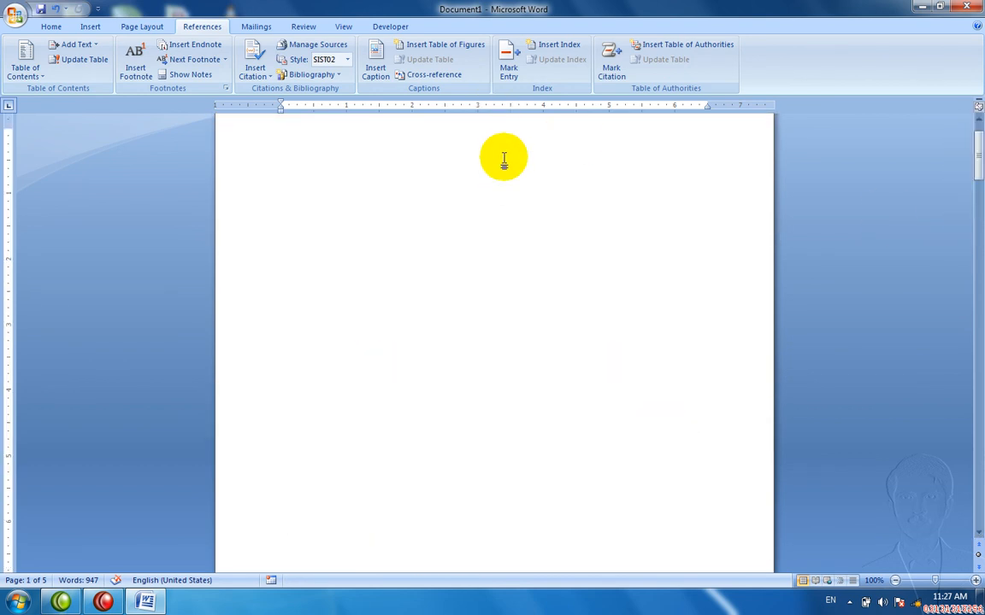
pyautogui.hotkey('ctrl', 'Return')
pyautogui.press('Down')
pyautogui.press('Down')
pyautogui.press('Down')
pyautogui.press('Down')
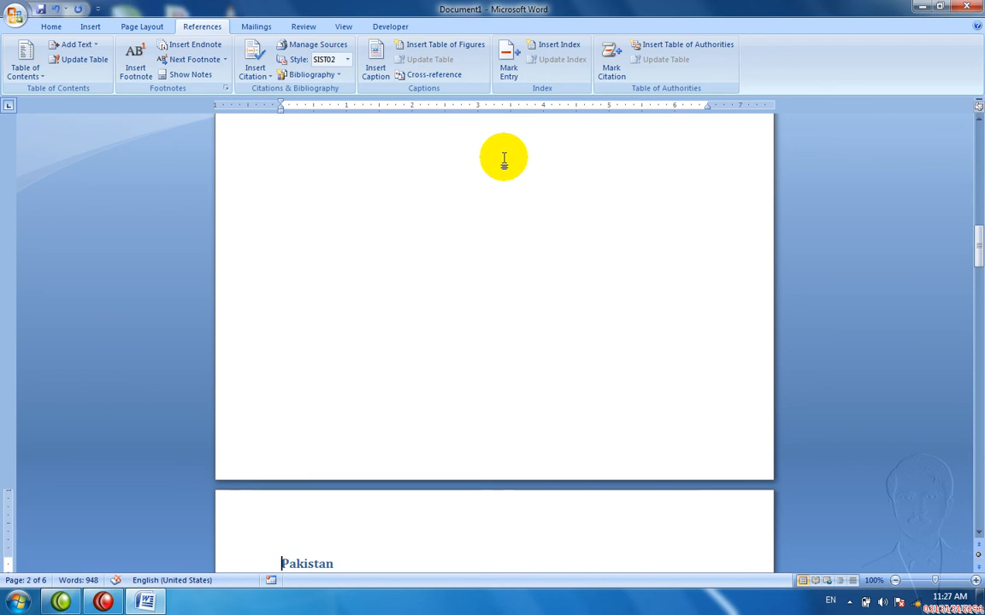
pyautogui.click(894, 581)
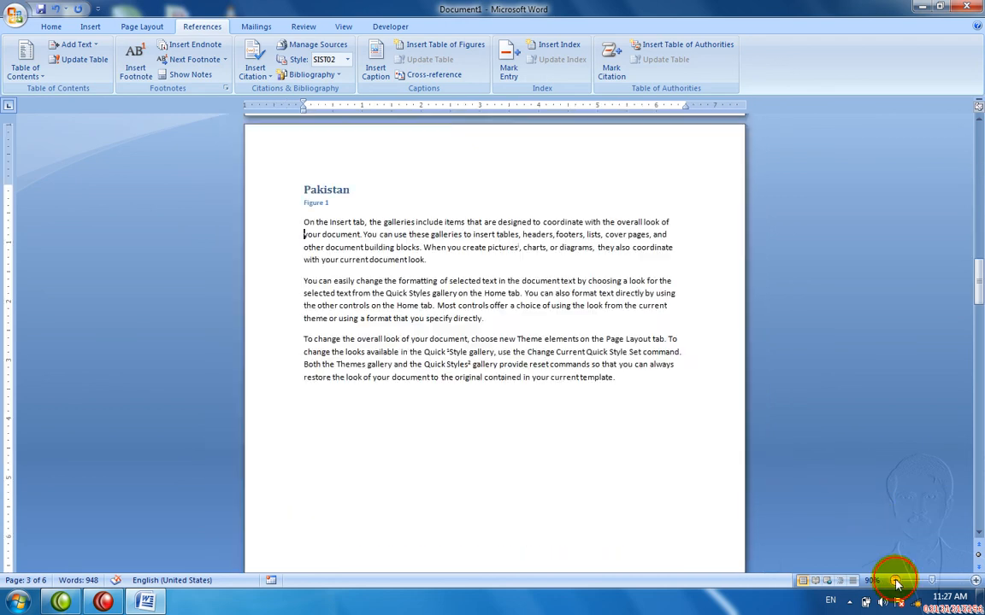
pyautogui.click(895, 581)
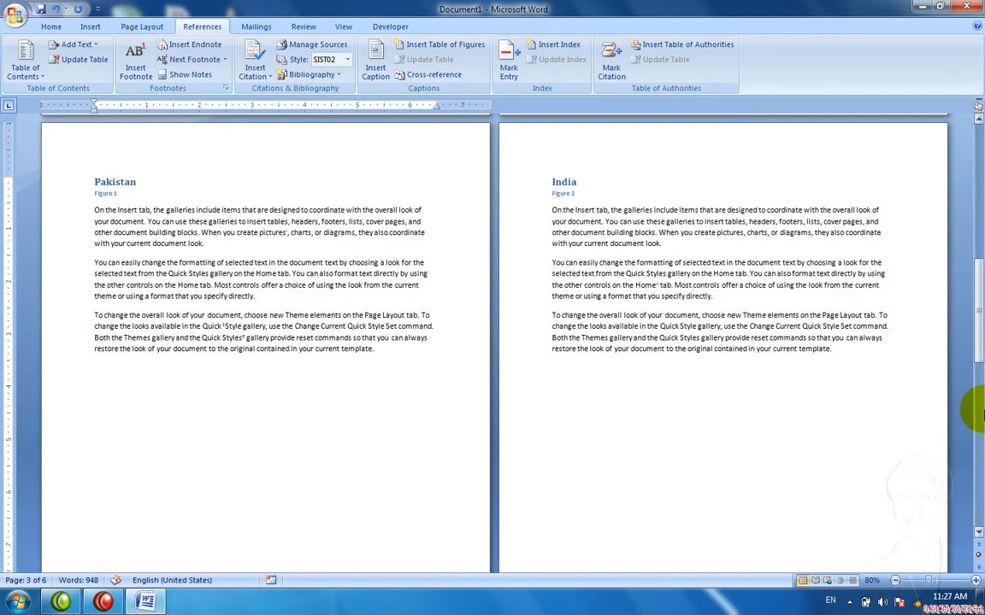
pyautogui.moveTo(977, 412); pyautogui.dragTo(977, 172)
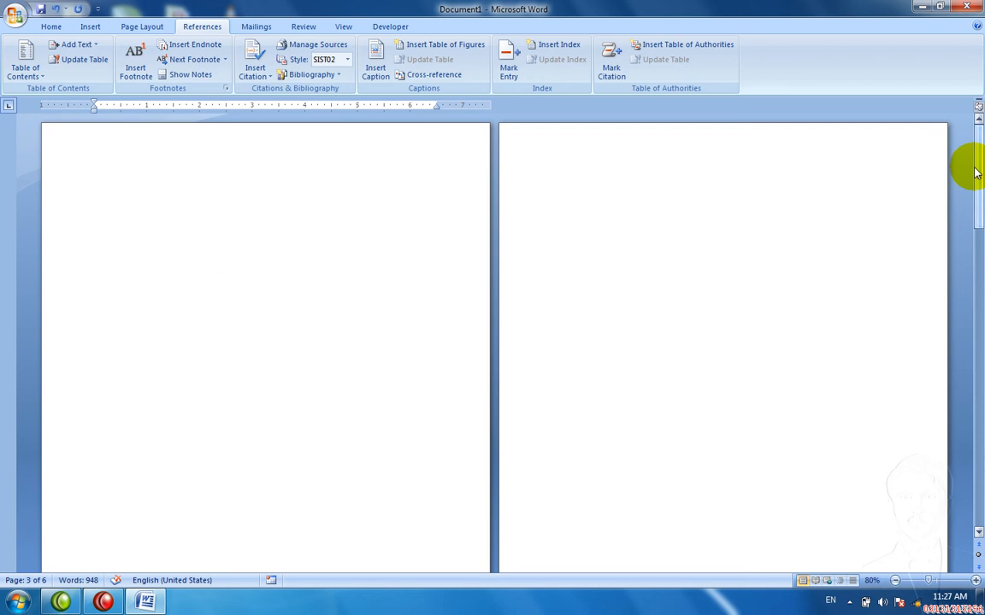
pyautogui.click(895, 580)
pyautogui.click(895, 580)
pyautogui.click(895, 580)
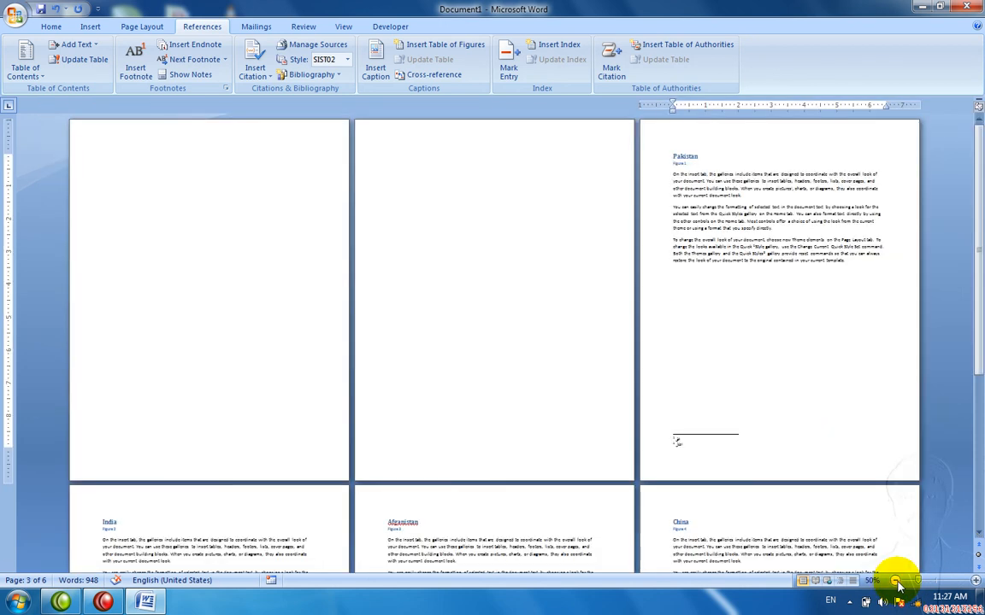
pyautogui.click(550, 331)
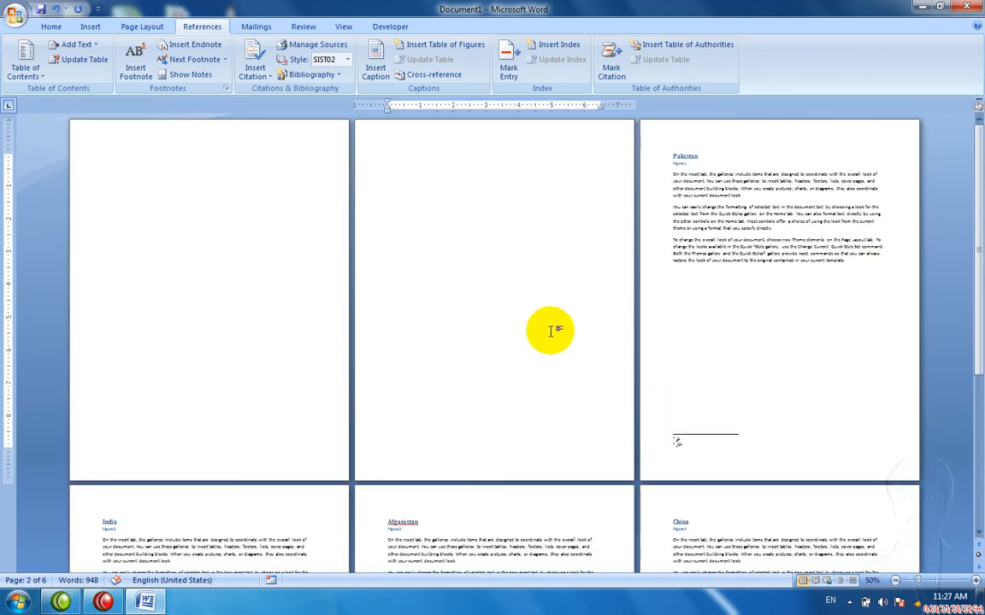
pyautogui.press('Delete')
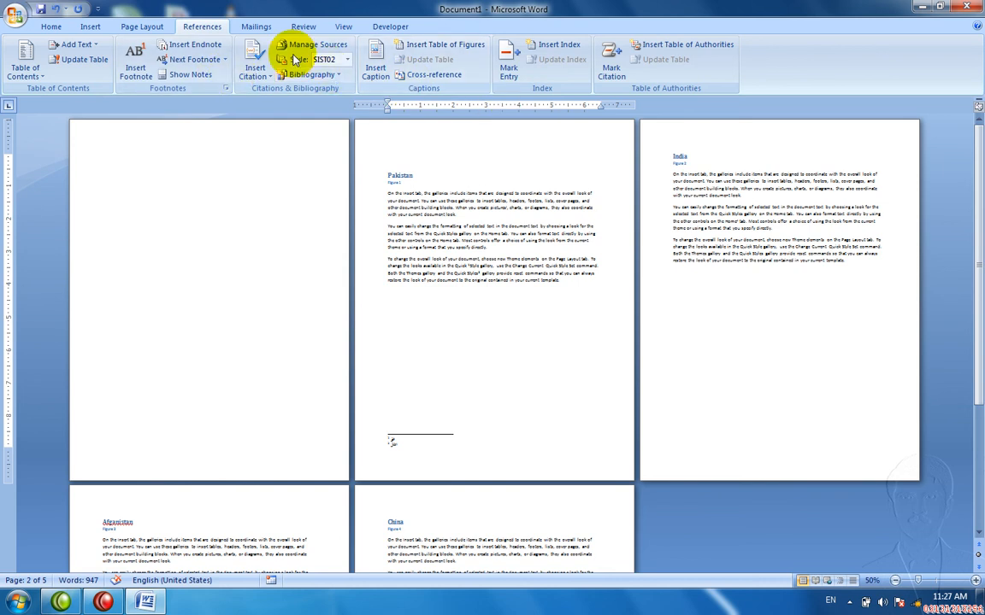
# Step: Select the Pakistan heading and mark it as an index entry
pyautogui.click(567, 258)
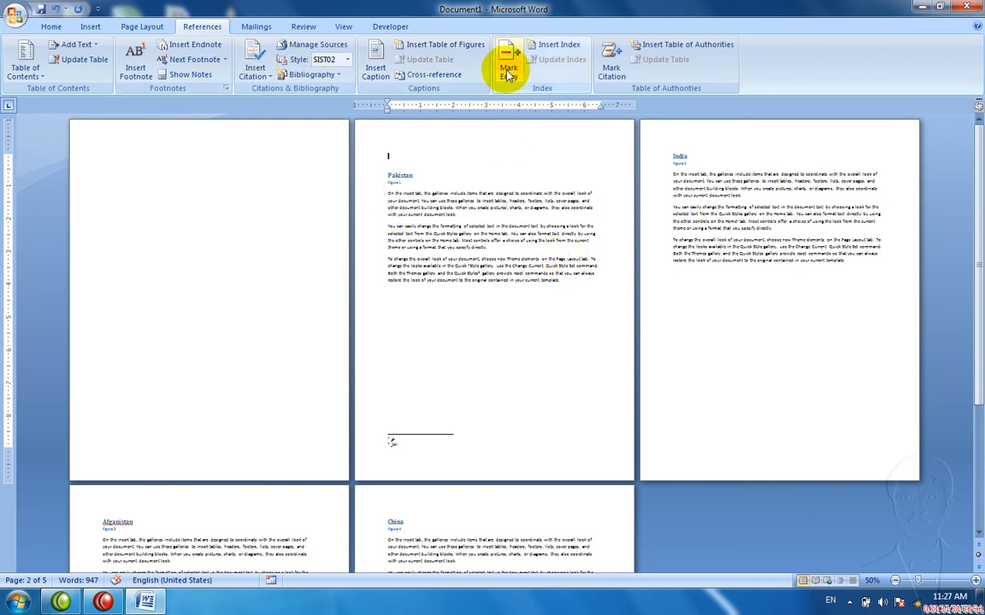
pyautogui.click(434, 172)
pyautogui.press('Return')
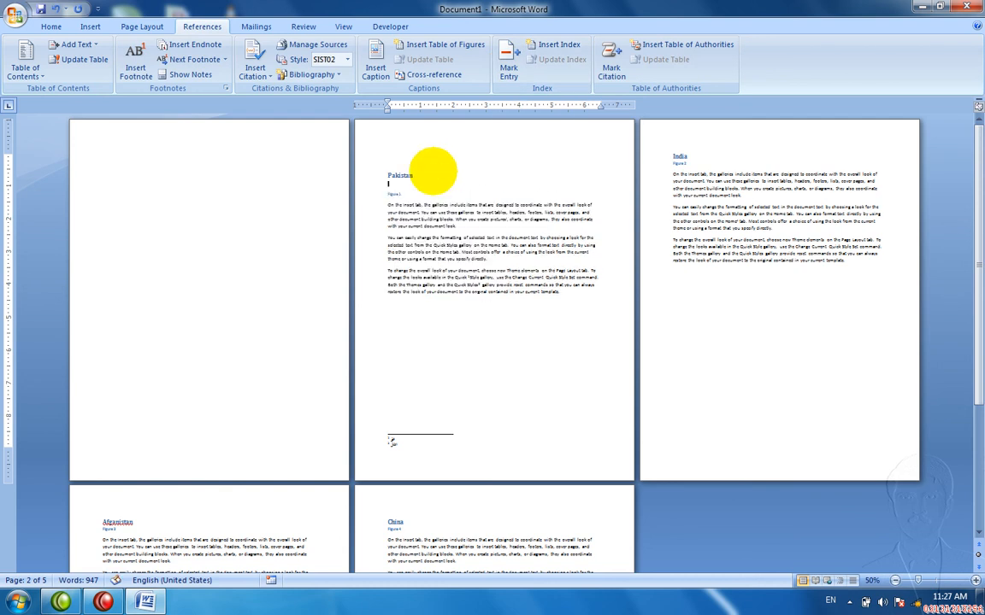
pyautogui.press('BackSpace')
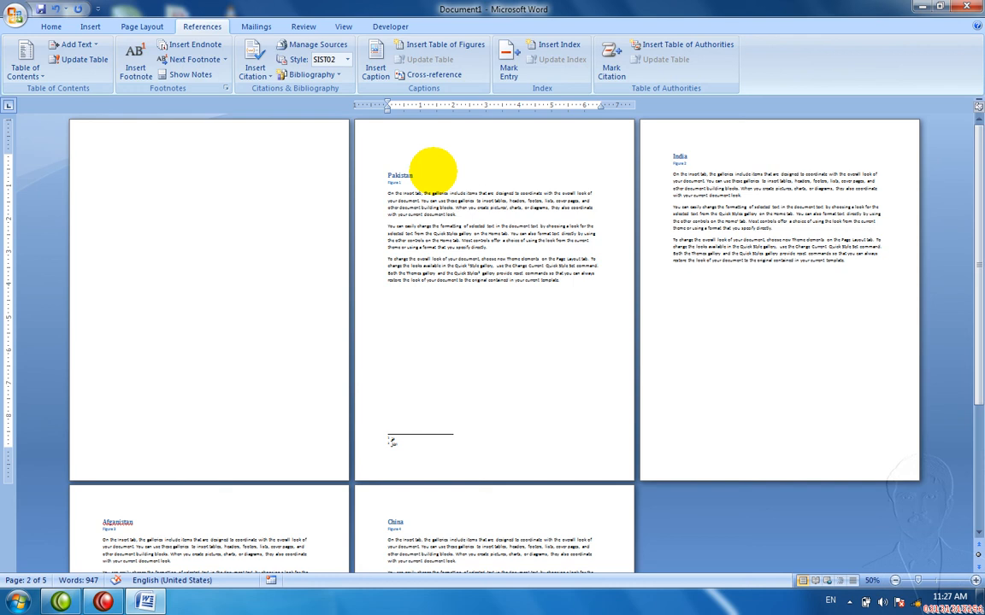
pyautogui.hotkey('shift', 'Left')
pyautogui.hotkey('shift', 'Left')
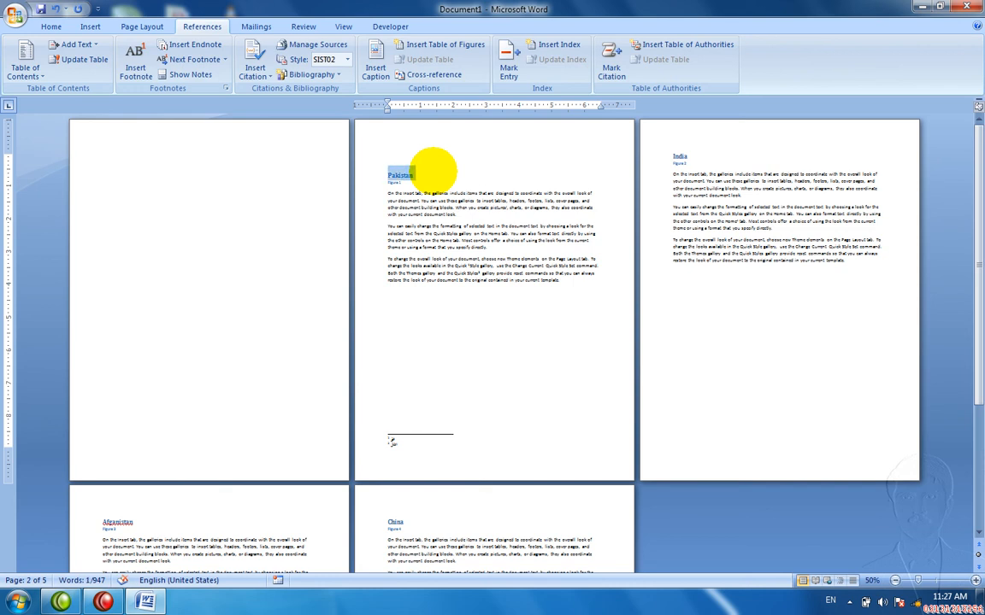
pyautogui.click(508, 50)
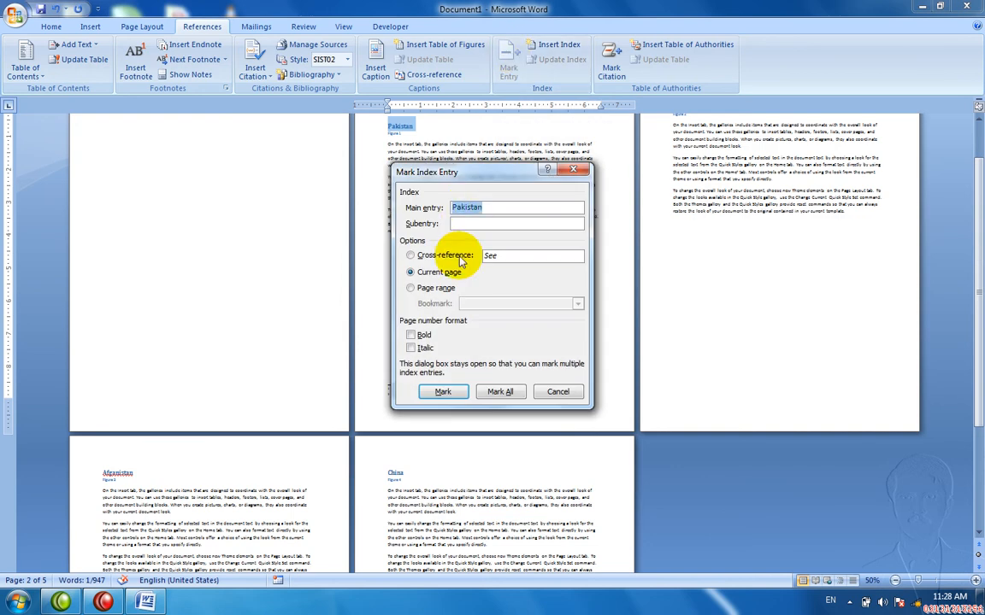
pyautogui.click(445, 390)
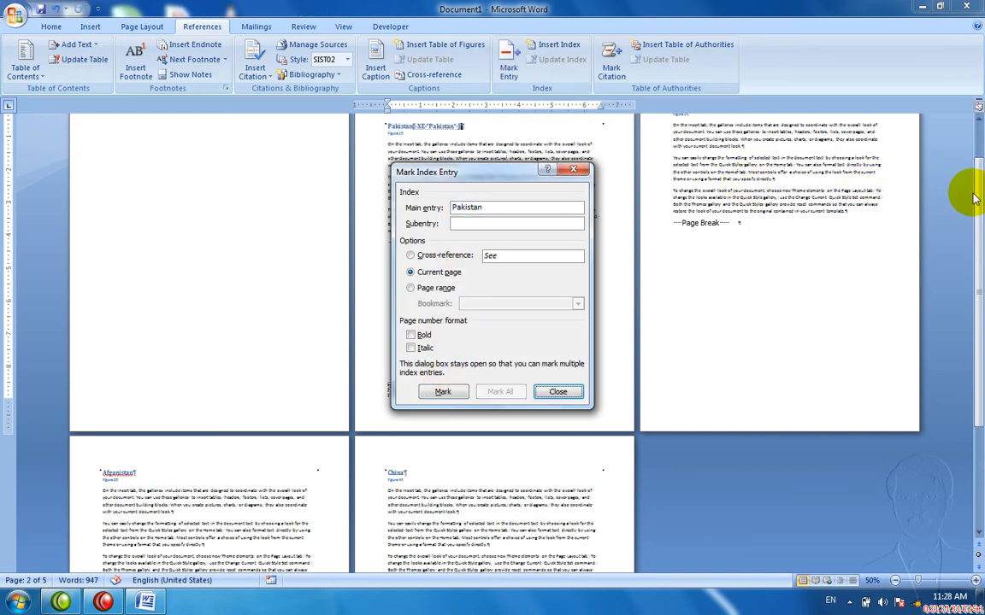
# Step: Mark the India heading as an index entry and close the Mark Index Entry dialog
pyautogui.moveTo(980, 199); pyautogui.dragTo(967, 181)
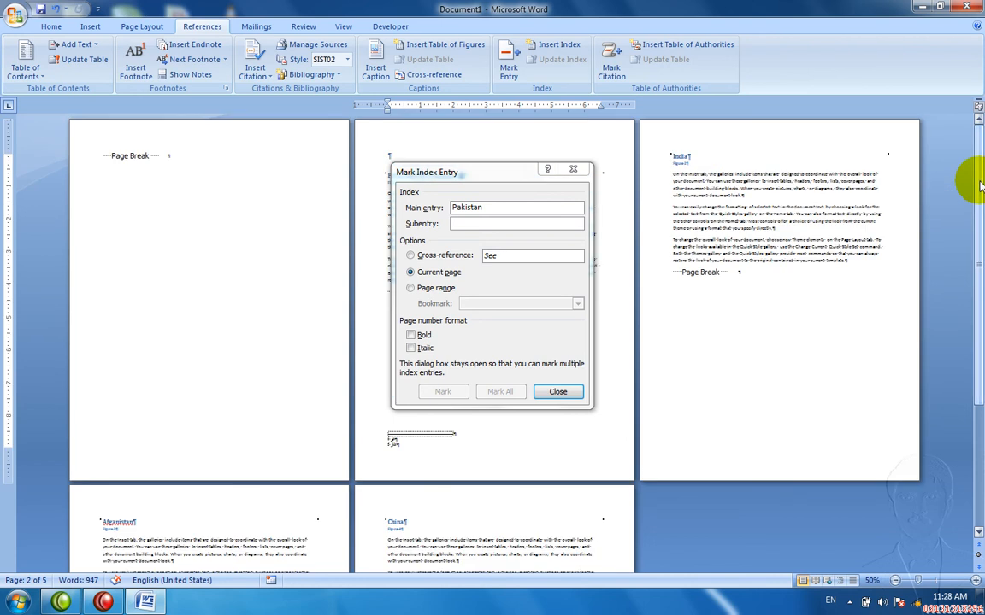
pyautogui.click(525, 213)
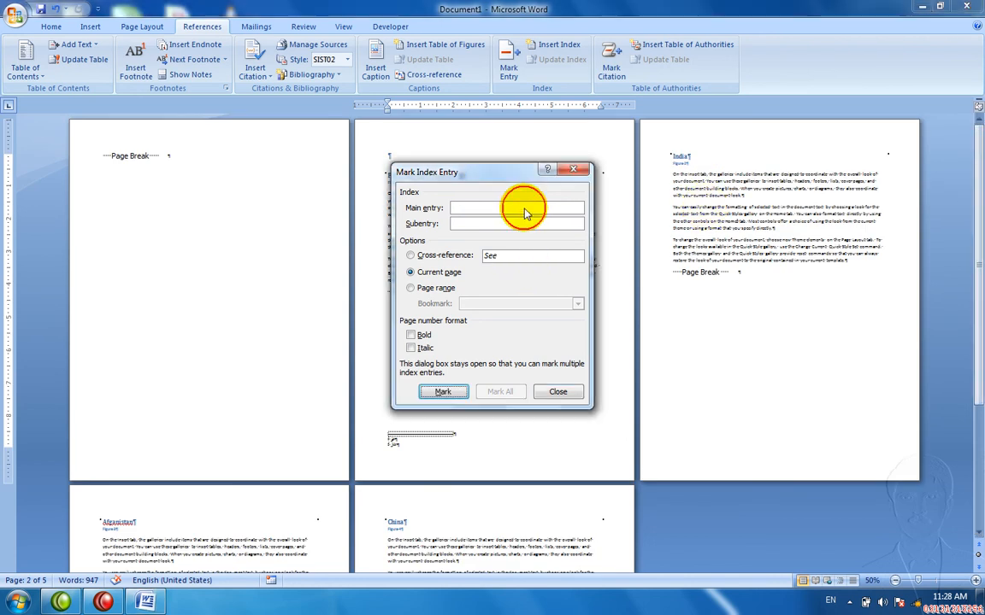
pyautogui.click(679, 155)
pyautogui.doubleClick(677, 156)
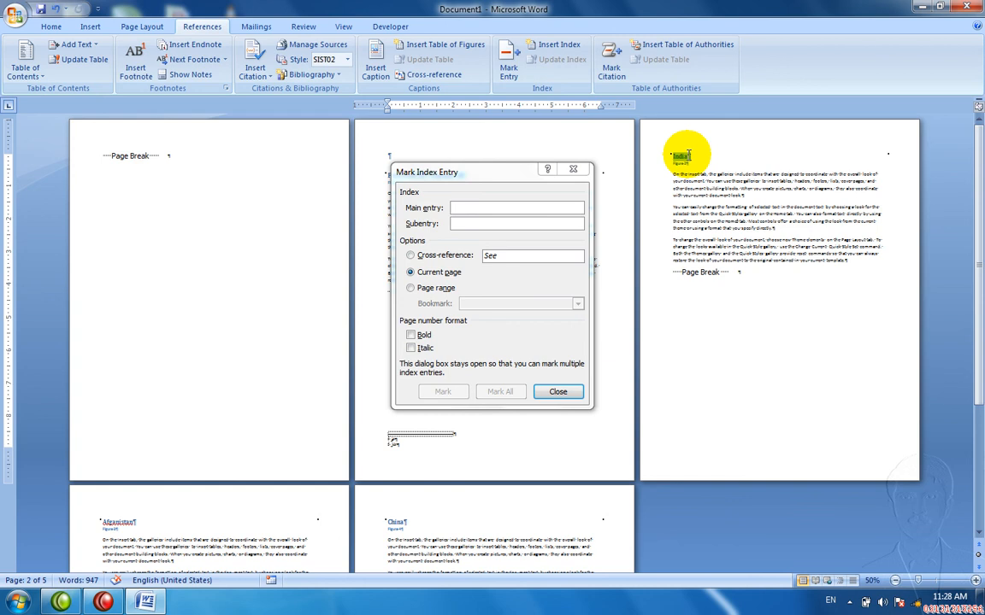
pyautogui.click(514, 212)
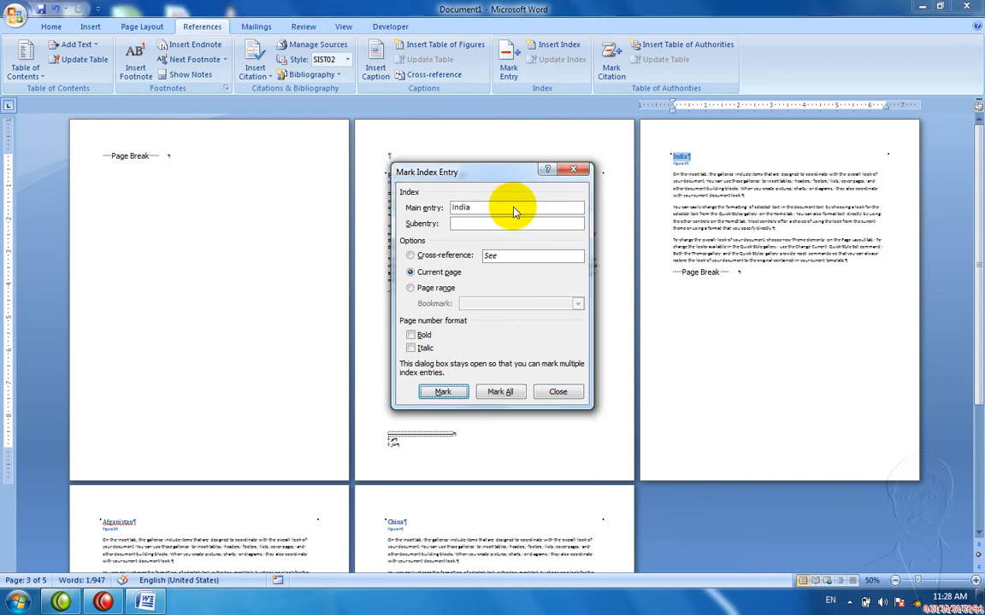
pyautogui.click(443, 392)
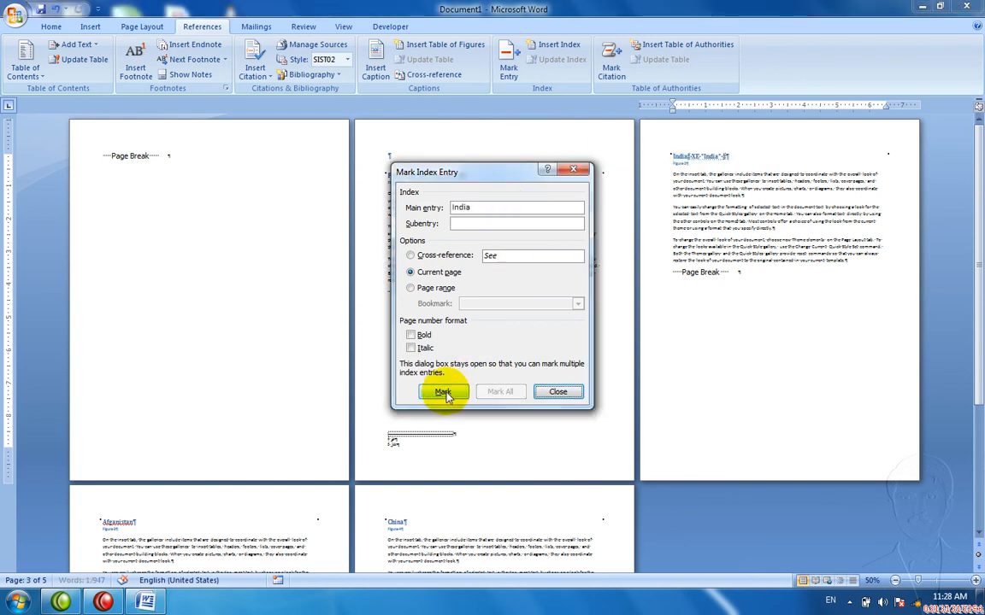
pyautogui.click(563, 391)
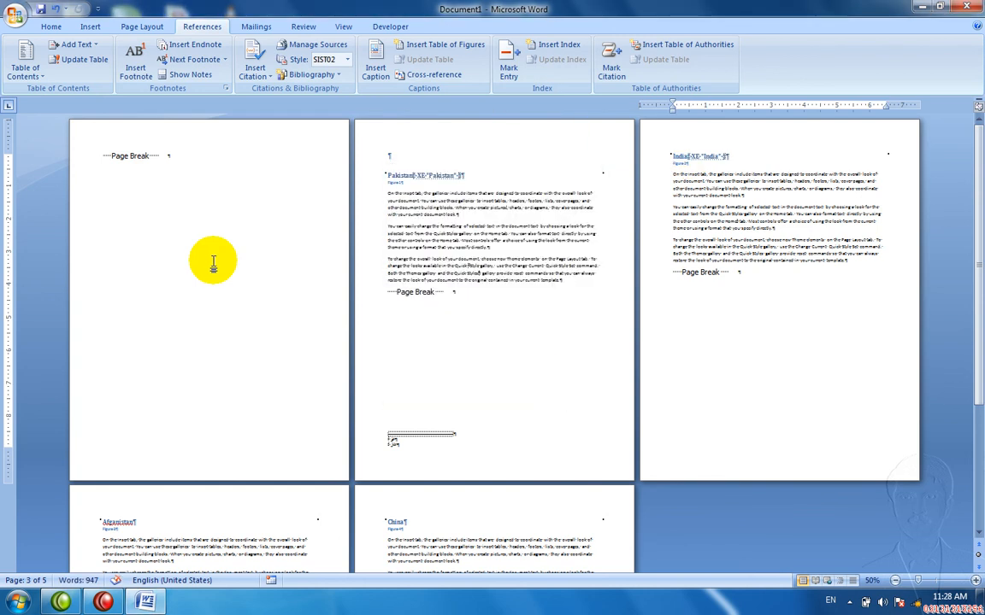
# Step: Try inserting an index on the first page, then undo it
pyautogui.click(202, 246)
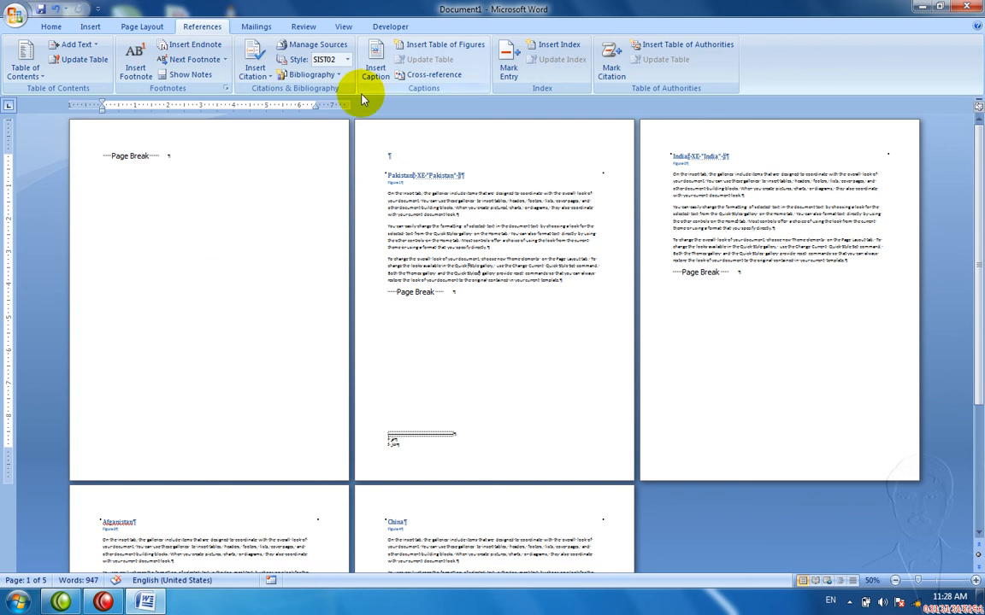
pyautogui.click(541, 47)
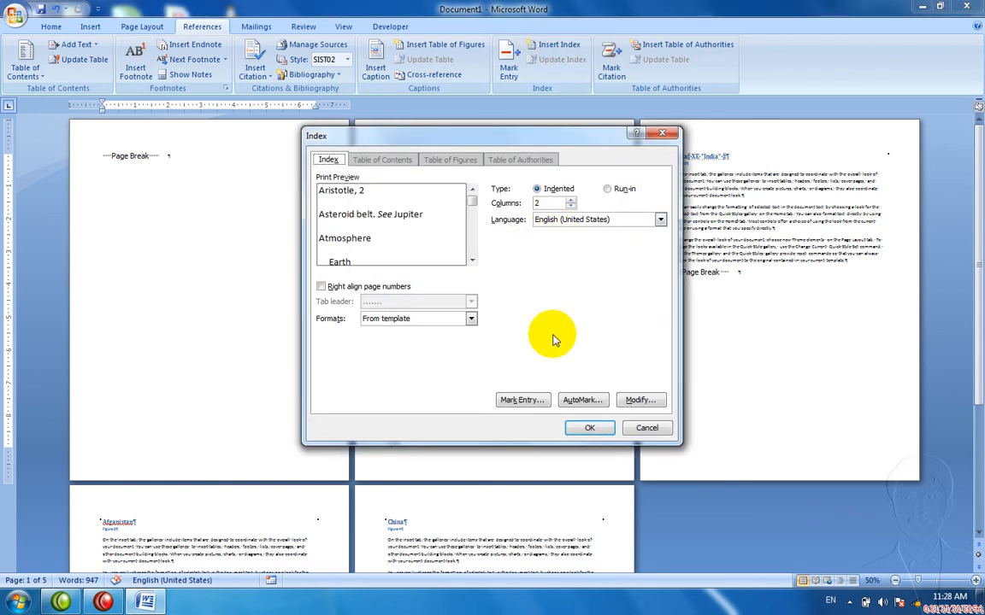
pyautogui.click(656, 134)
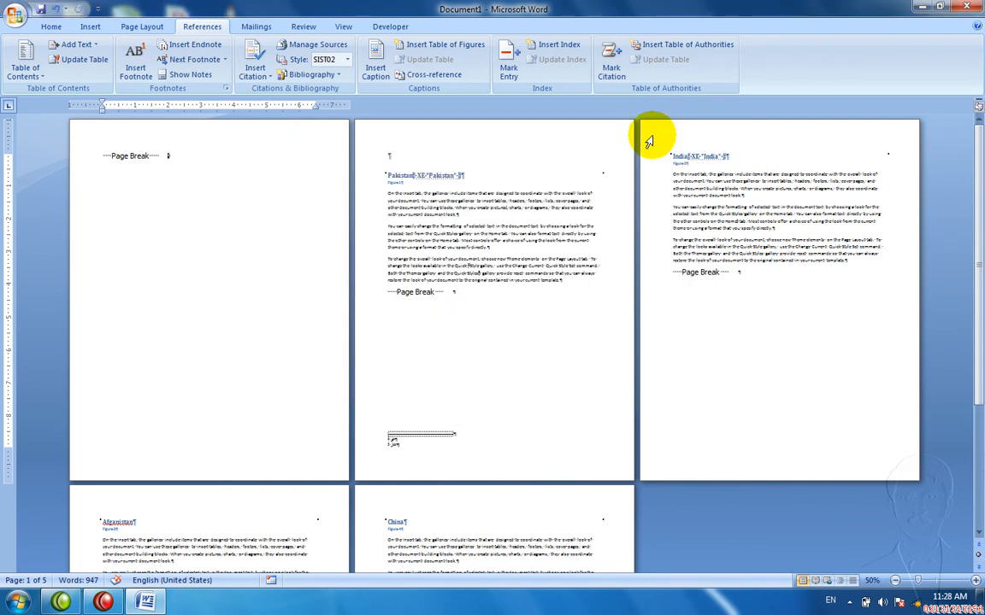
pyautogui.click(564, 47)
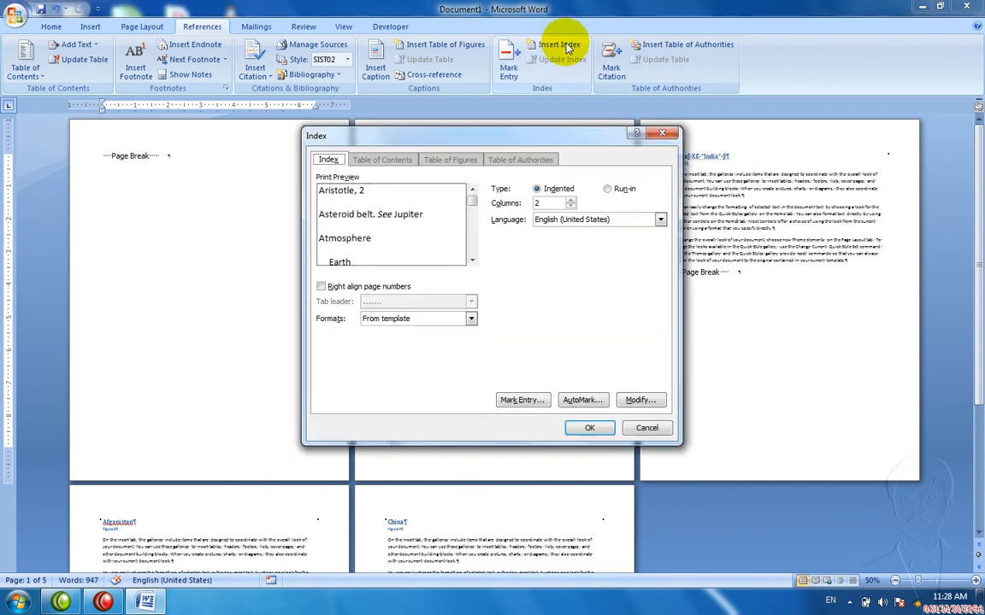
pyautogui.click(585, 426)
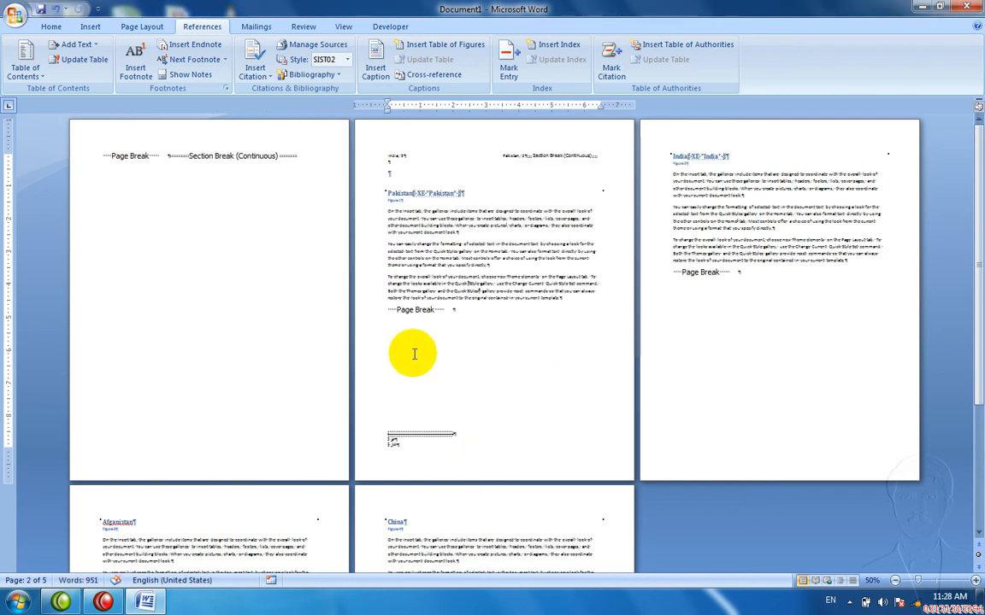
pyautogui.hotkey('ctrl', 'z')
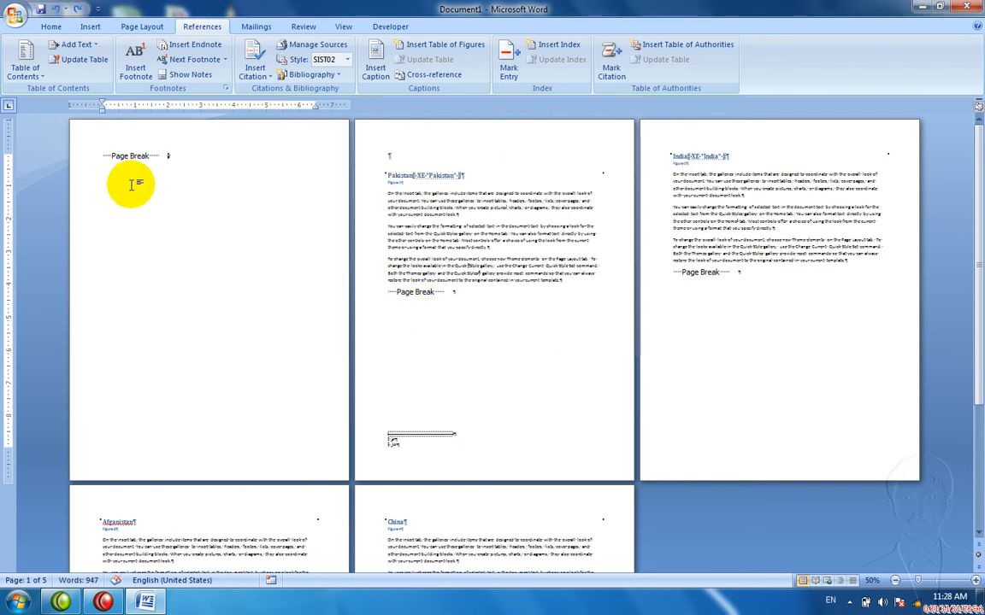
# Step: Remove the page break at the top of the first page
pyautogui.press('Return')
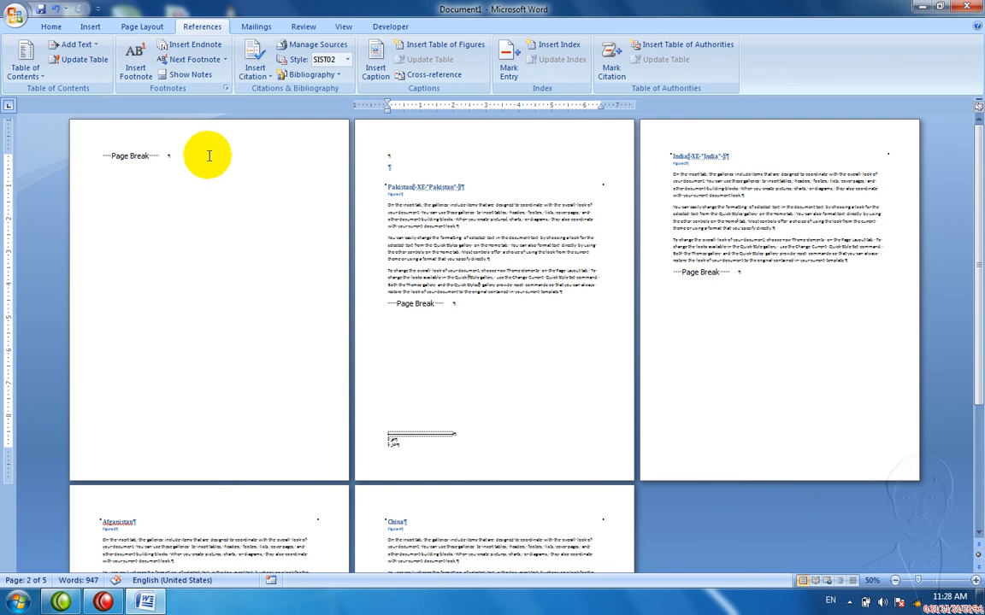
pyautogui.hotkey('ctrl', 'z')
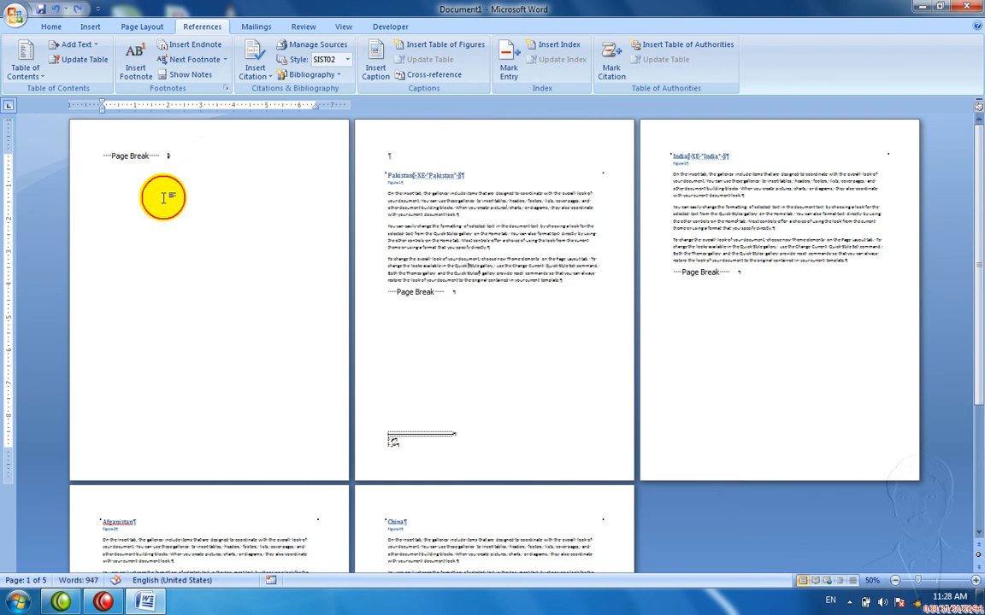
pyautogui.press('BackSpace')
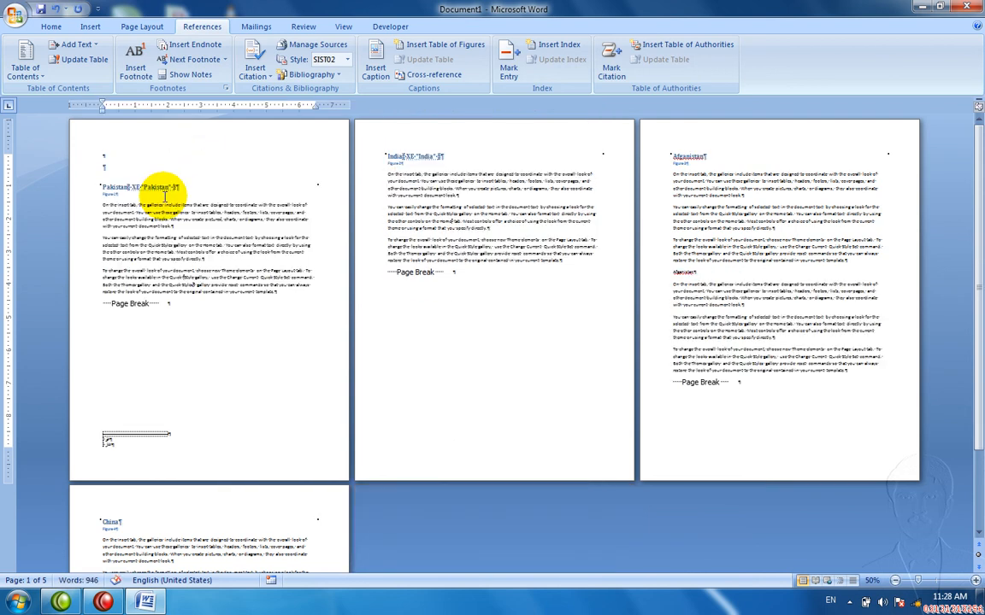
pyautogui.hotkey('ctrl', 'z')
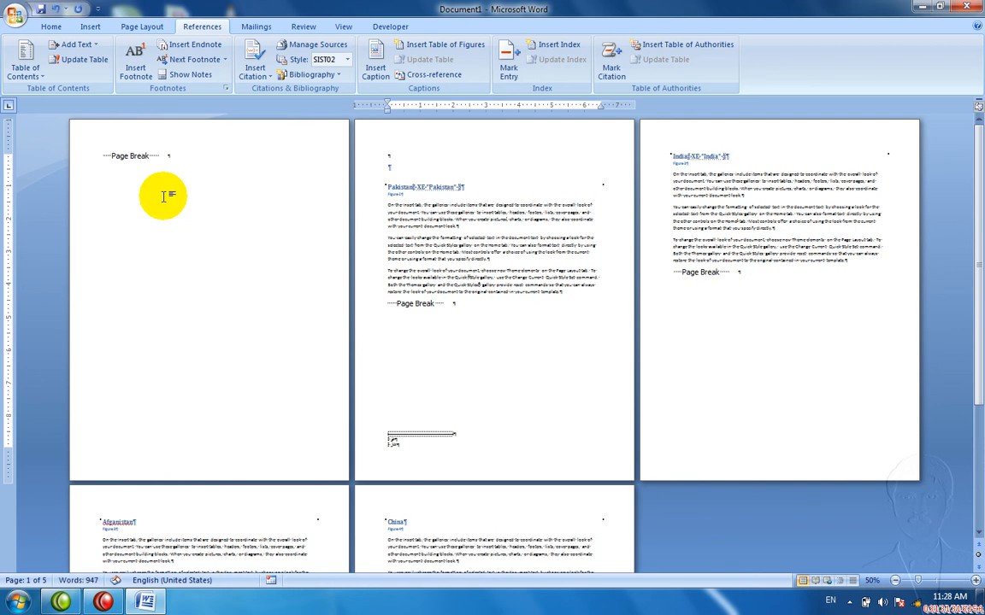
pyautogui.press('BackSpace')
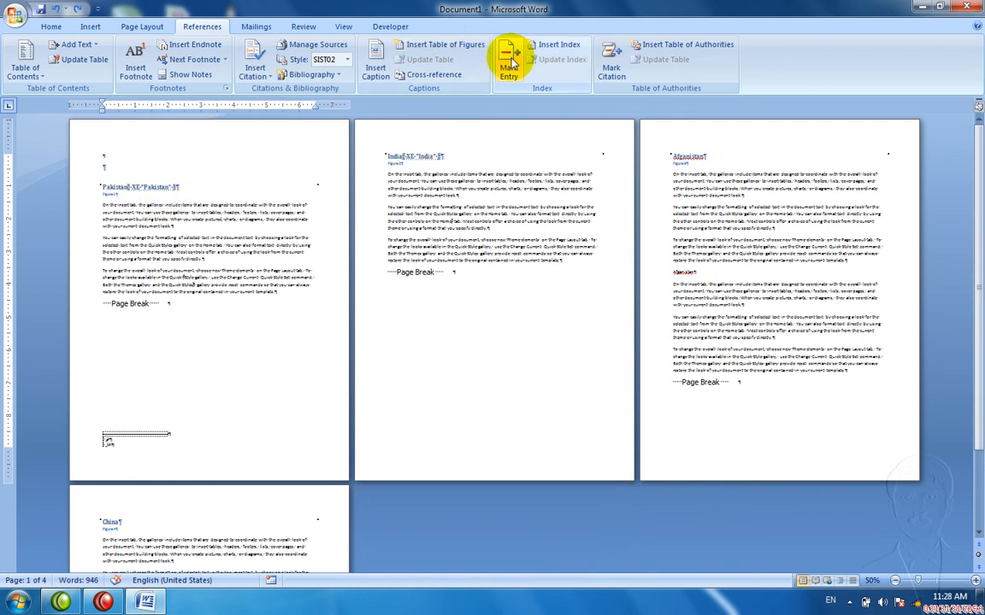
# Step: Add a blank line above Pakistan and insert the index listing India and Pakistan there
pyautogui.press('Return')
pyautogui.press('Return')
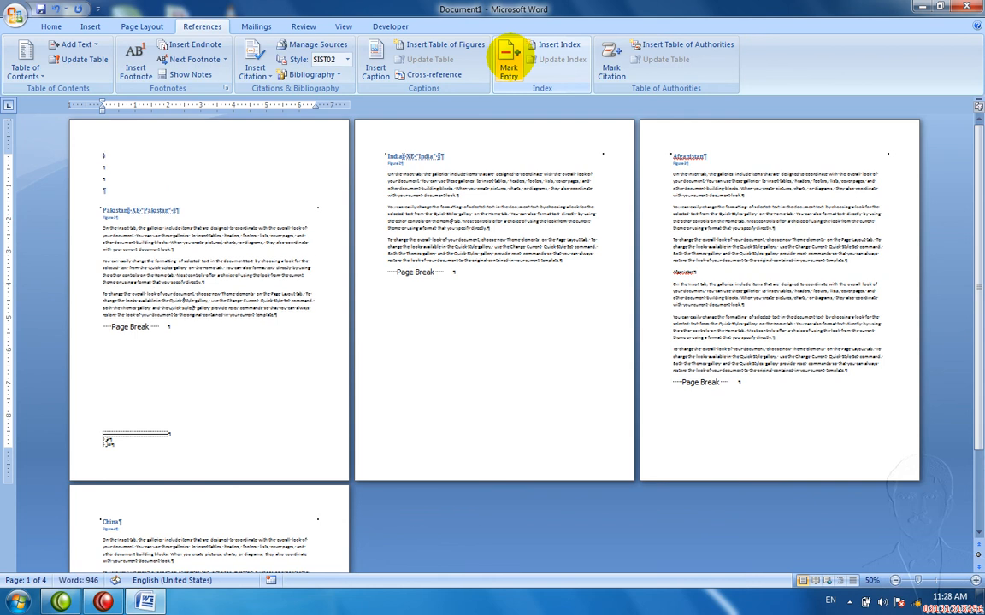
pyautogui.click(542, 43)
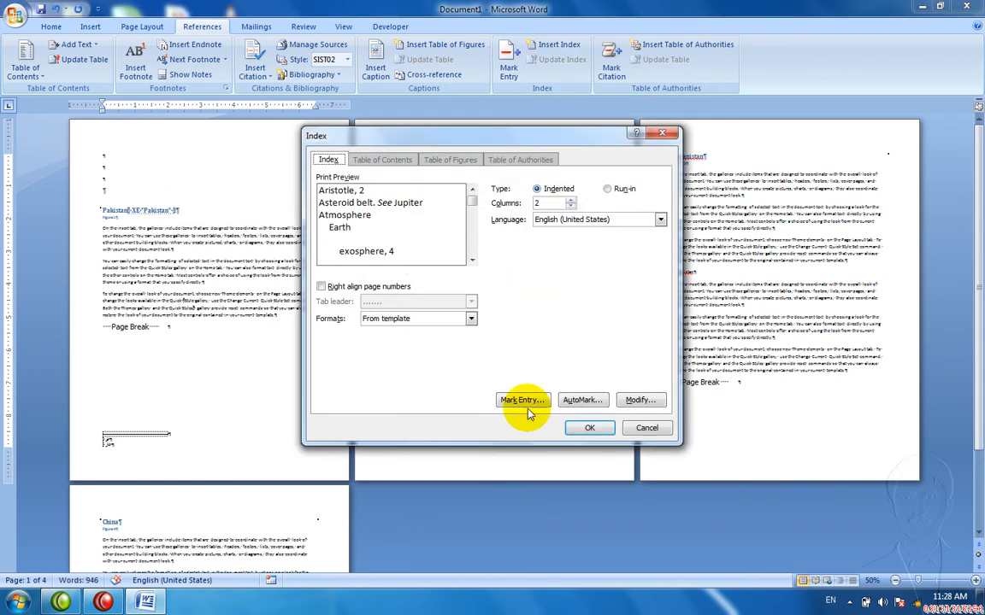
pyautogui.click(576, 428)
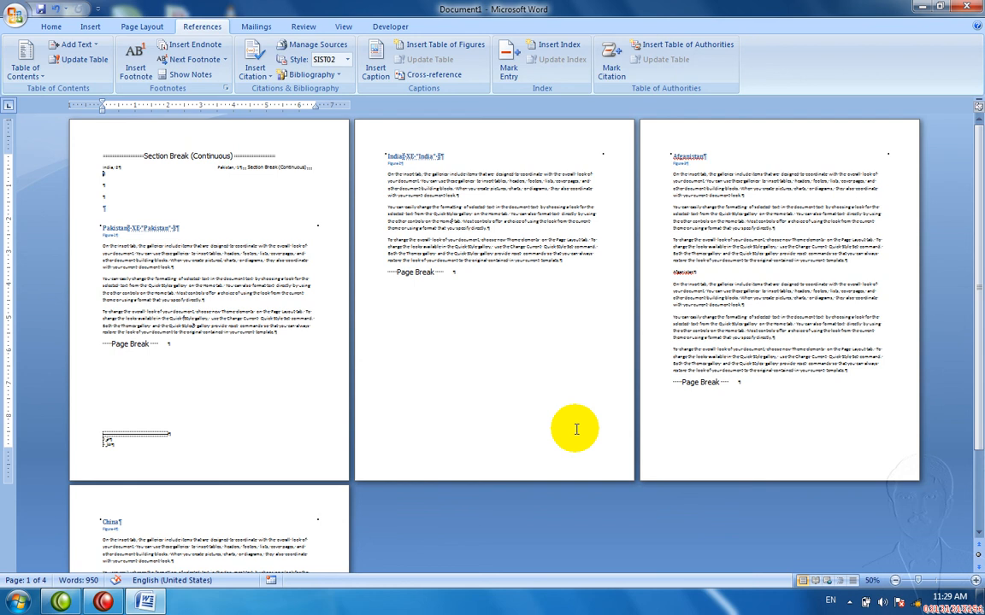
pyautogui.click(936, 587)
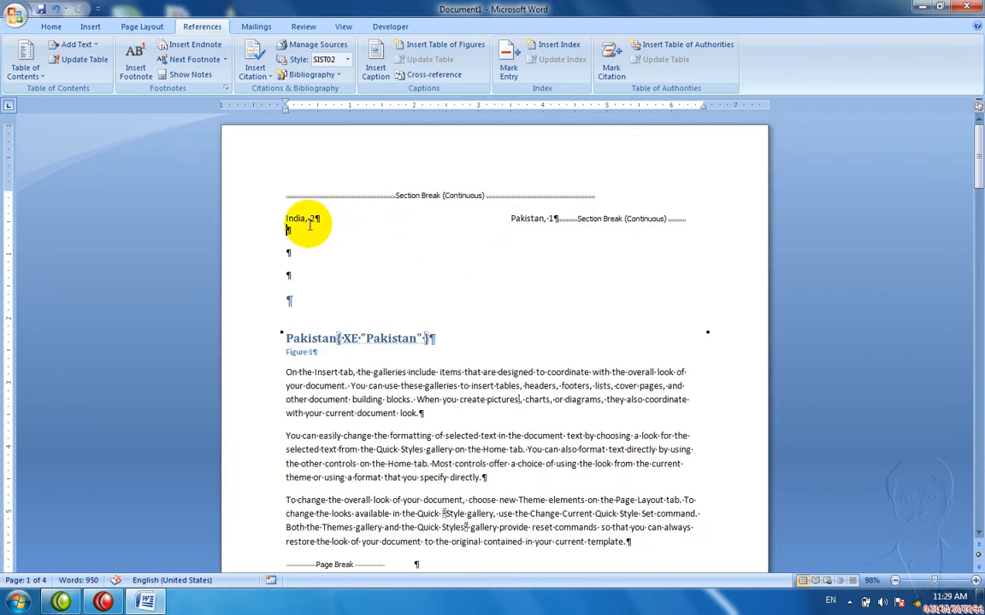
pyautogui.click(305, 224)
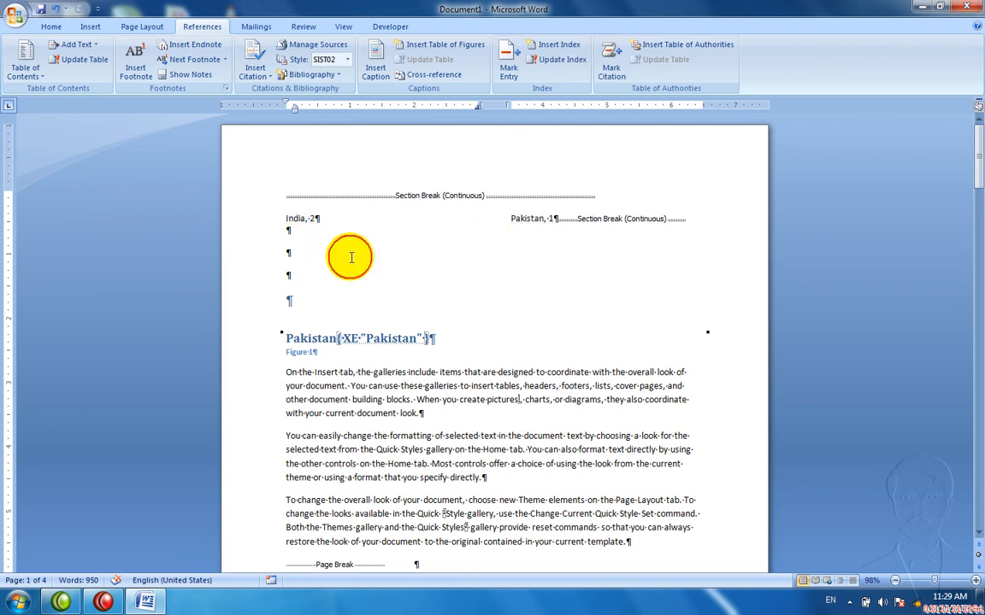
pyautogui.click(333, 249)
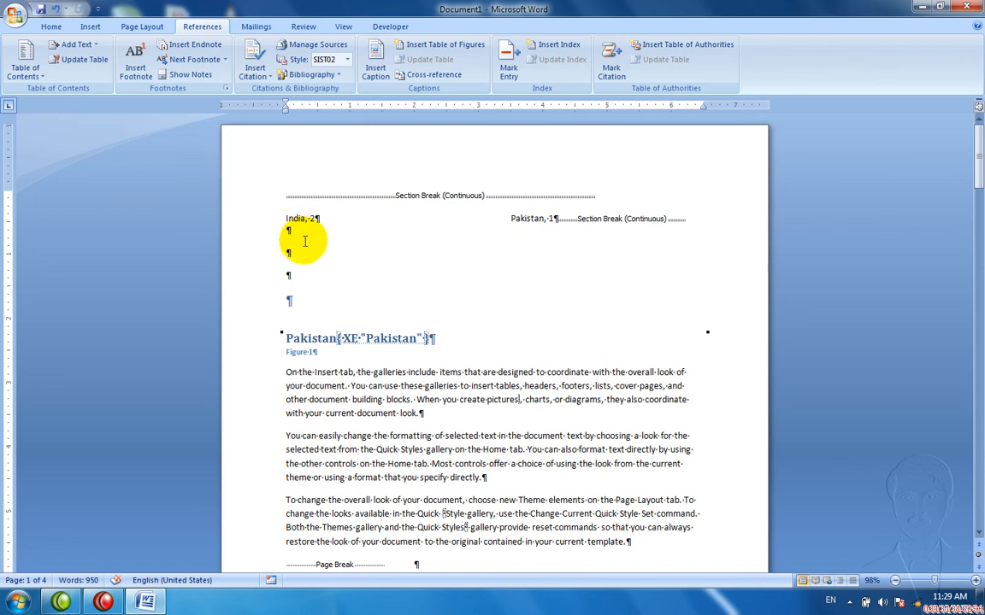
pyautogui.click(293, 225)
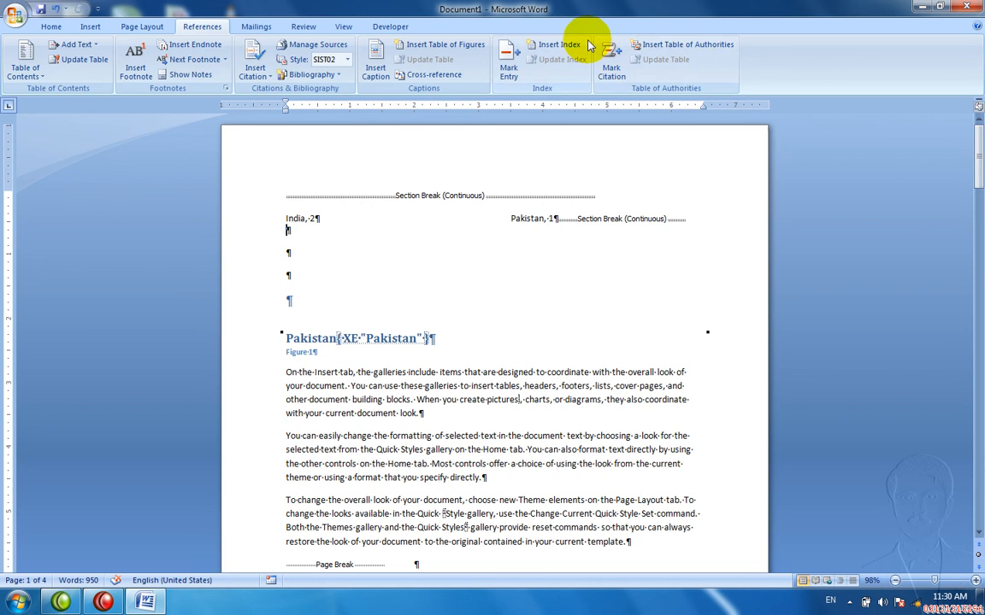
# Step: Zoom out so three pages show side by side
pyautogui.click(511, 60)
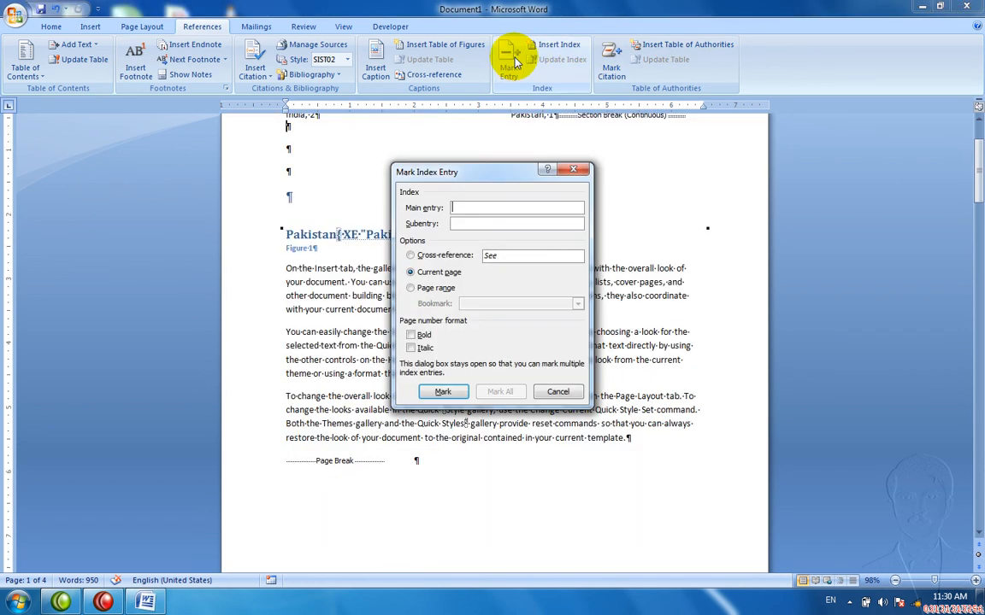
pyautogui.press('Escape')
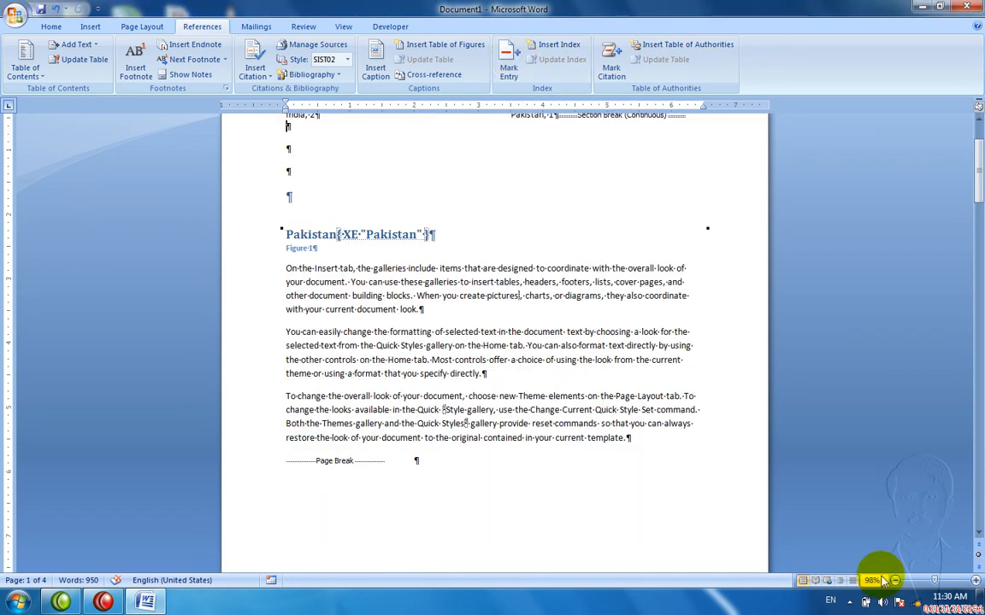
pyautogui.click(894, 581)
pyautogui.click(894, 580)
pyautogui.click(894, 580)
pyautogui.click(894, 580)
pyautogui.click(894, 580)
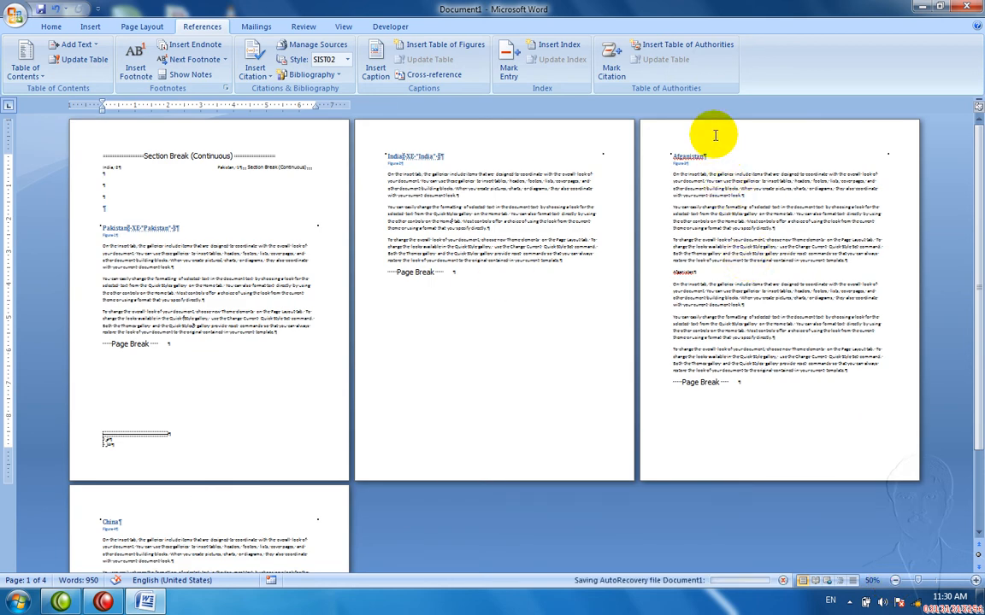
# Step: Mark the Afganistan heading on the third page as an index entry
pyautogui.doubleClick(688, 152)
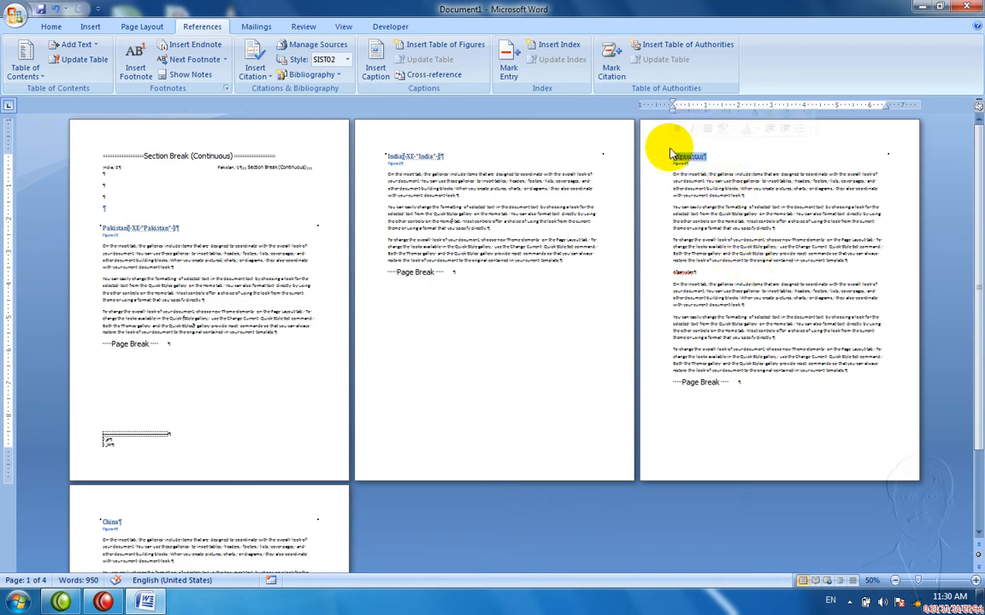
pyautogui.click(512, 72)
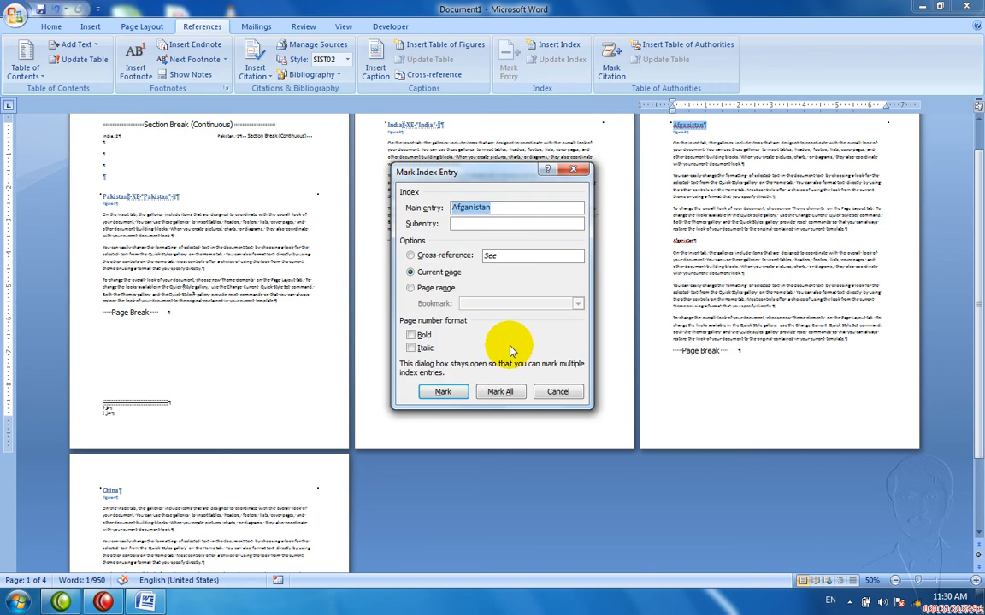
pyautogui.click(457, 392)
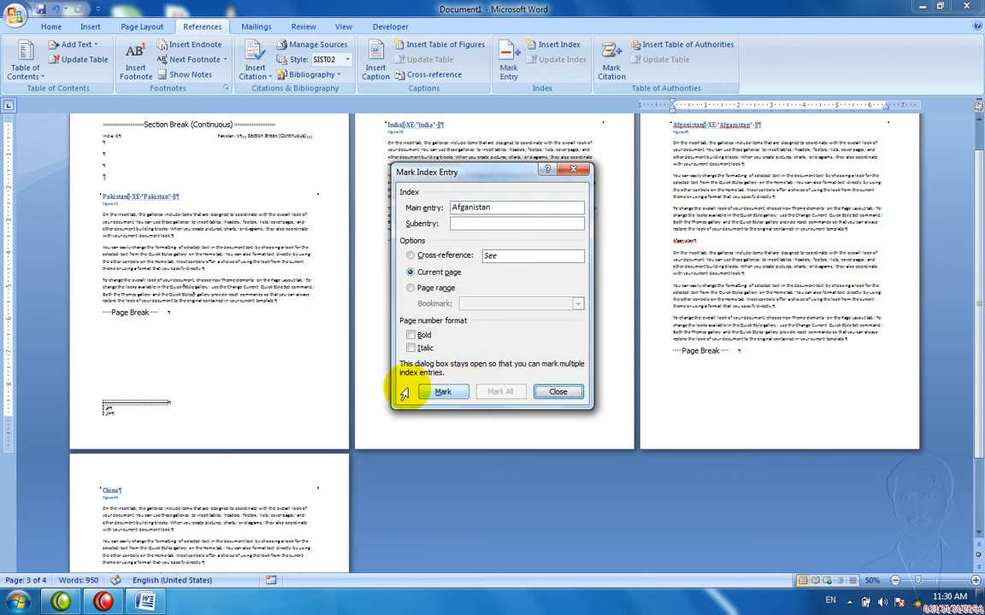
# Step: Mark the China heading on the last page as an index entry, then close the dialog
pyautogui.doubleClick(119, 491)
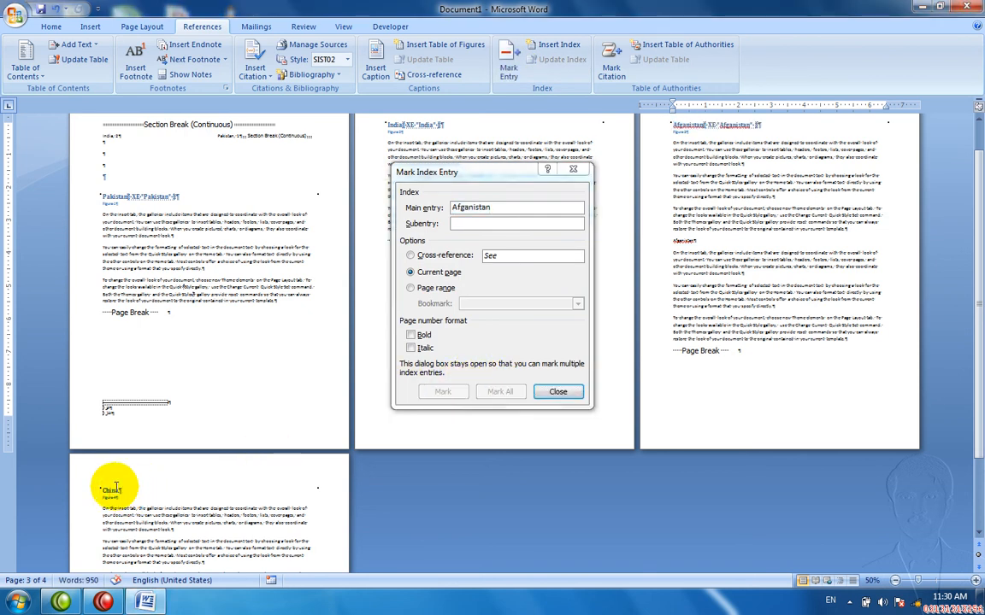
pyautogui.moveTo(123, 492); pyautogui.dragTo(99, 488)
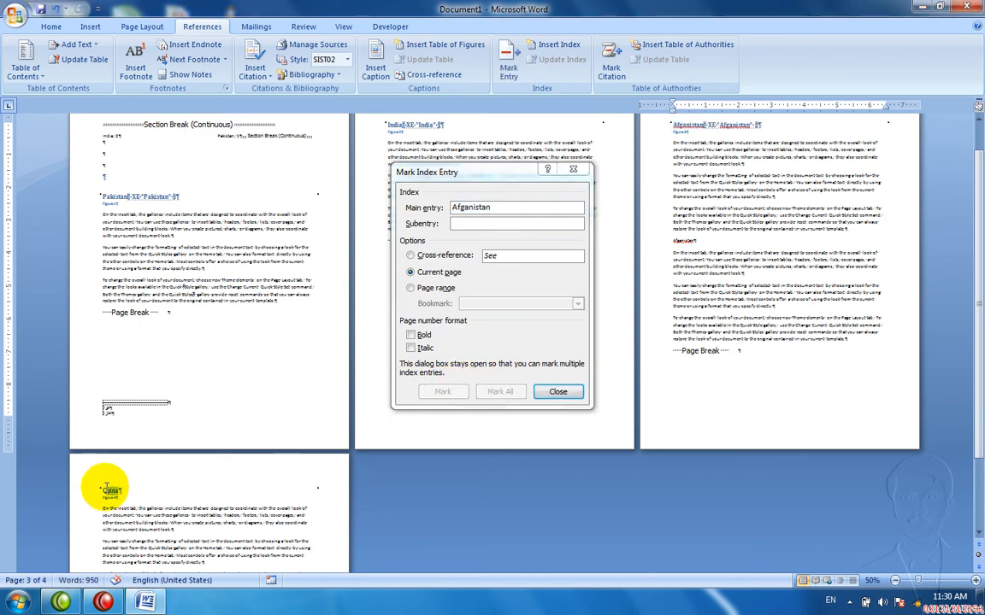
pyautogui.click(528, 209)
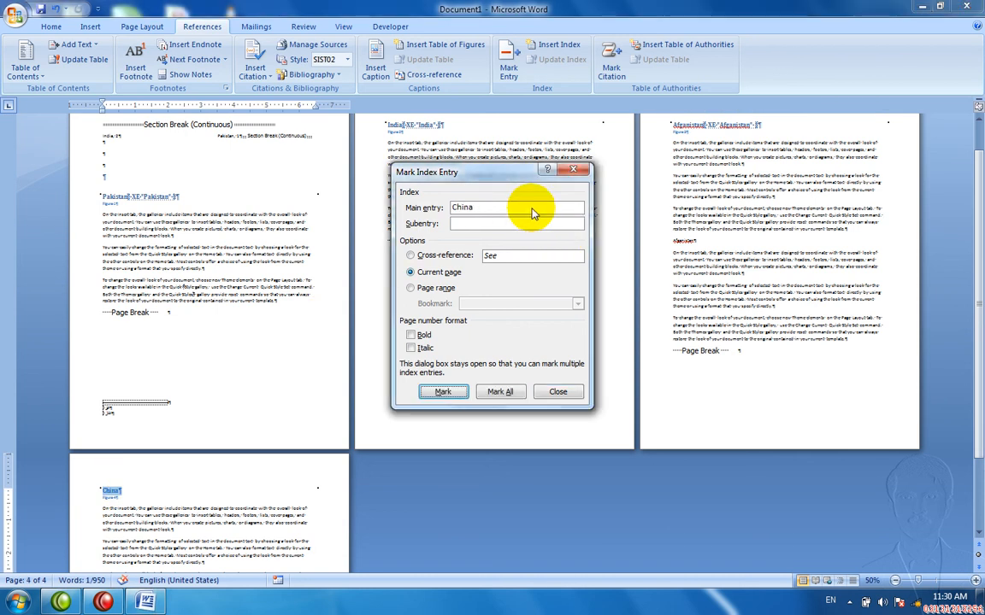
pyautogui.click(441, 392)
pyautogui.click(557, 391)
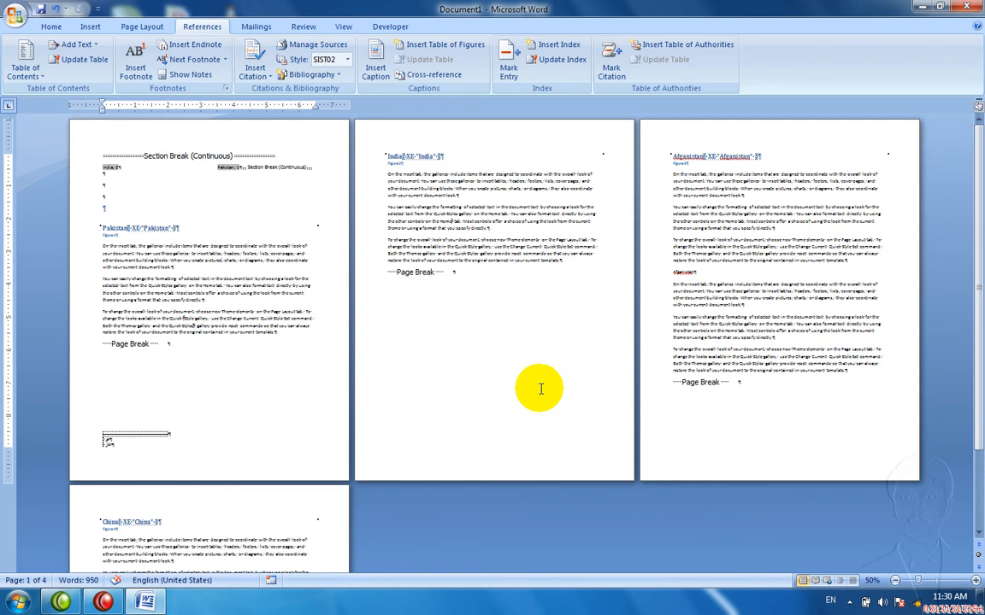
# Step: Update the page-1 index to add Afganistan, 3 and China, 4, then zoom in to read it
pyautogui.click(209, 184)
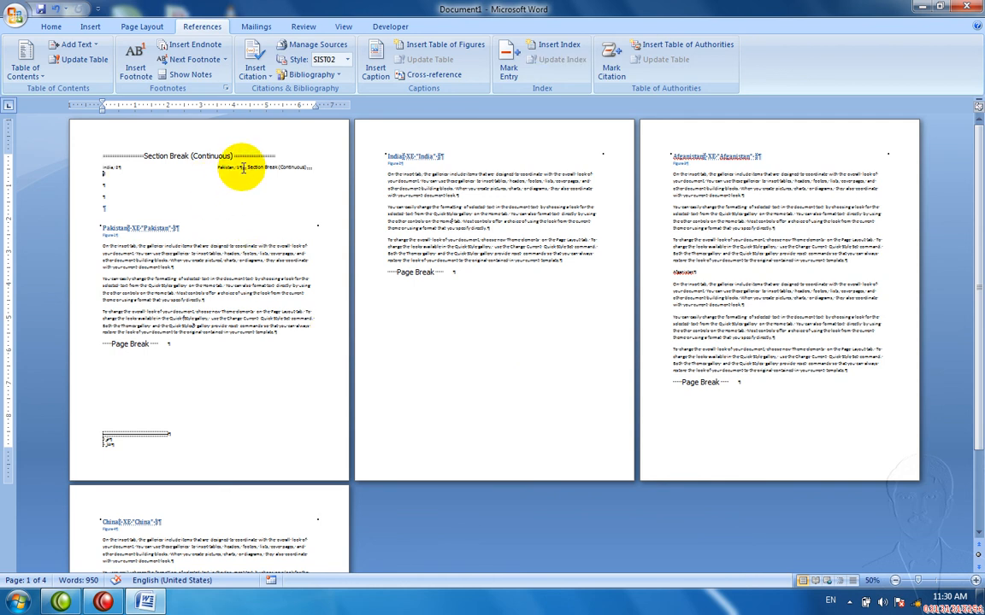
pyautogui.click(243, 168)
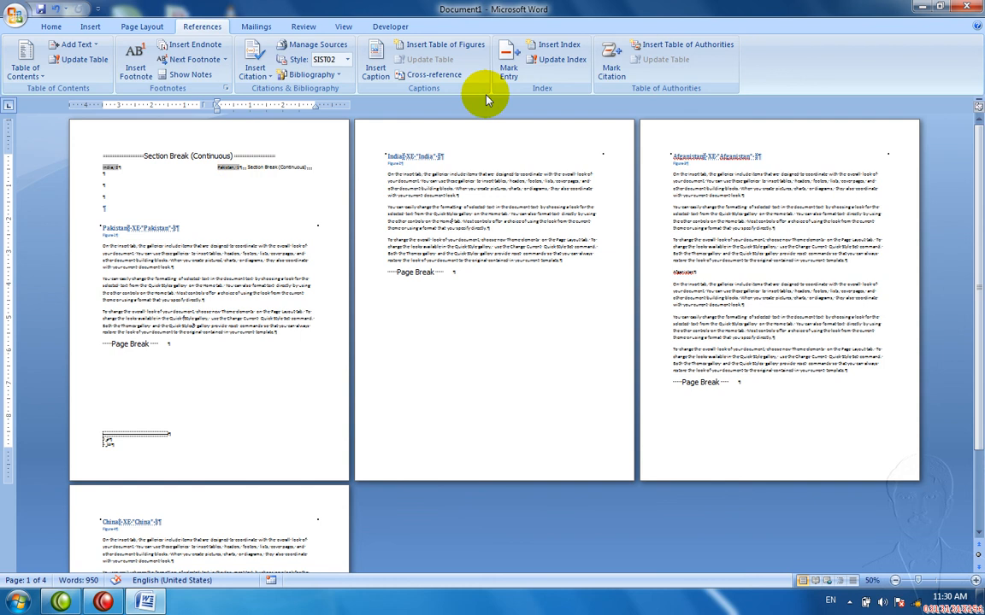
pyautogui.click(547, 63)
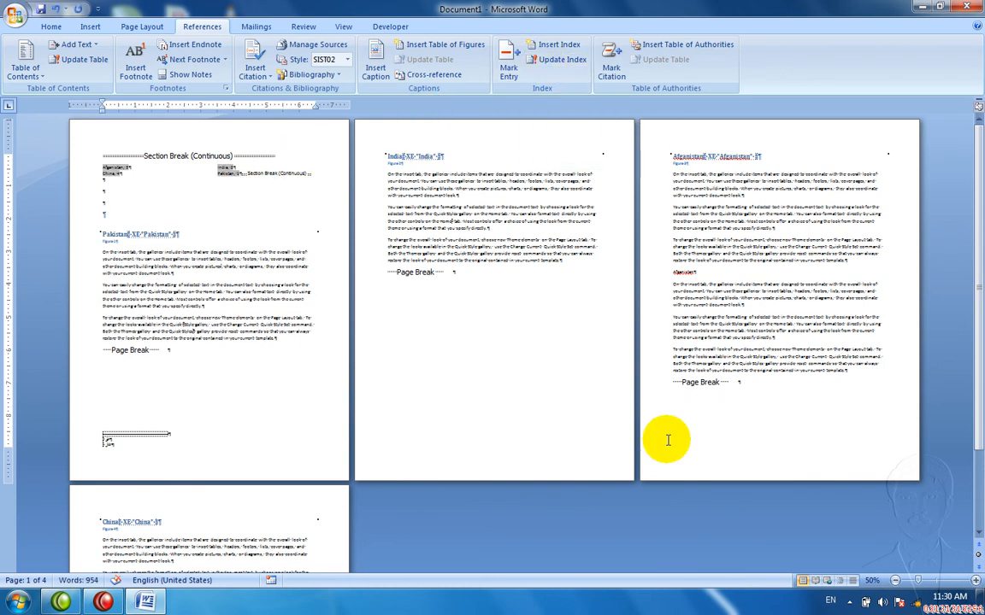
pyautogui.click(940, 582)
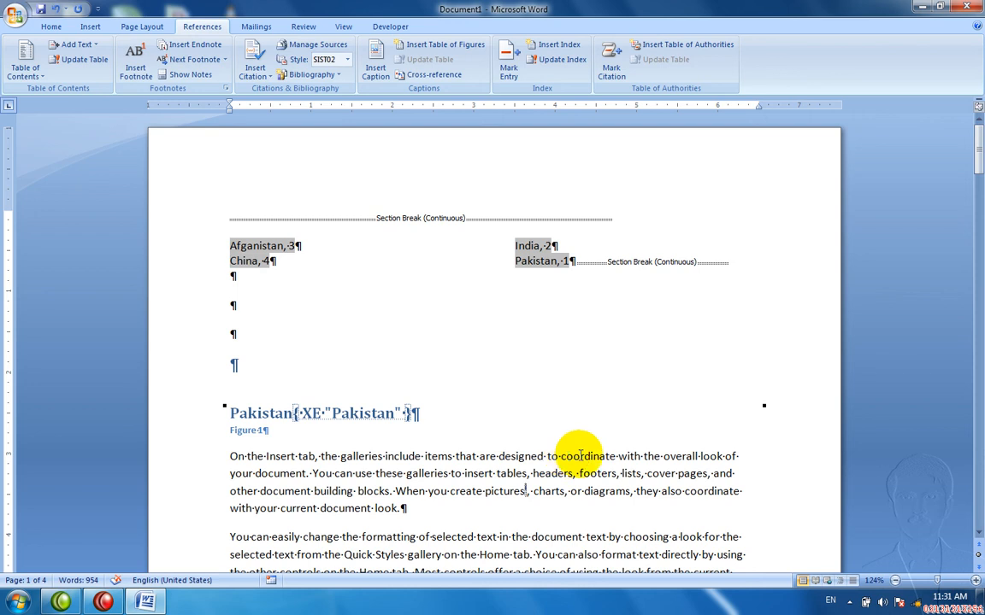
# Step: Replace the index with a Classic-format one using right-aligned page numbers and an underline leader
pyautogui.click(543, 47)
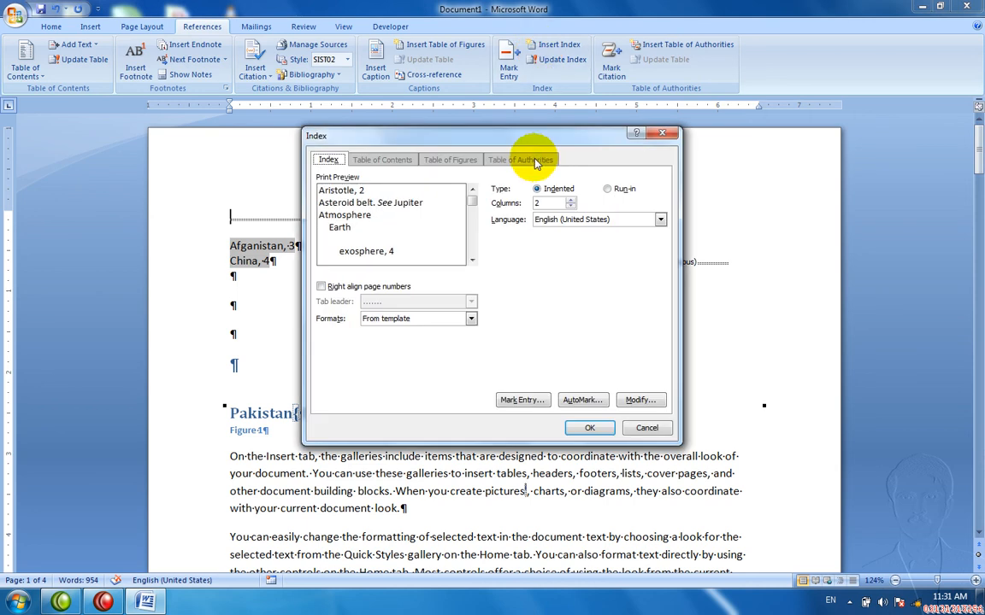
pyautogui.click(366, 288)
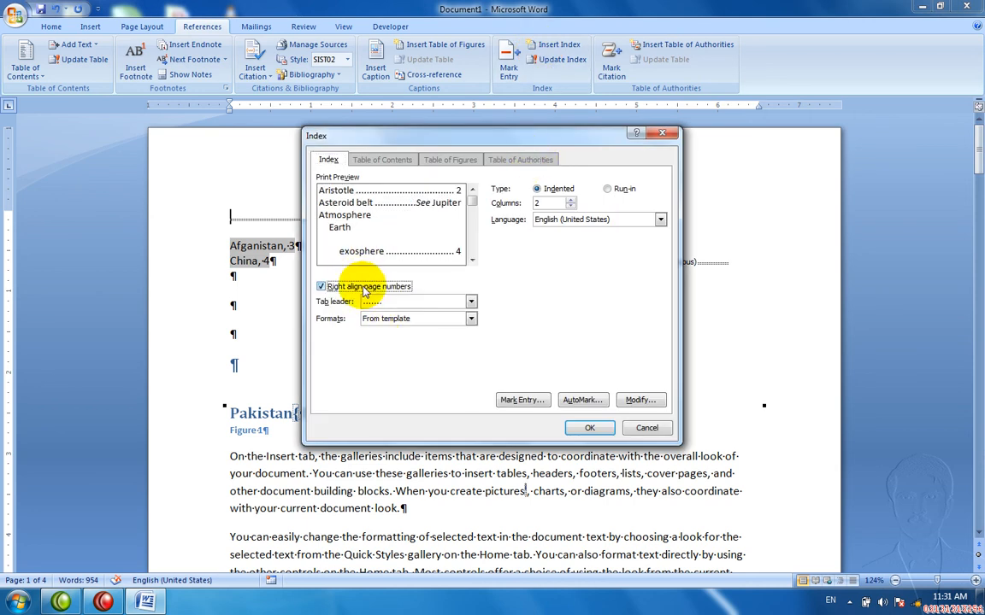
pyautogui.click(471, 303)
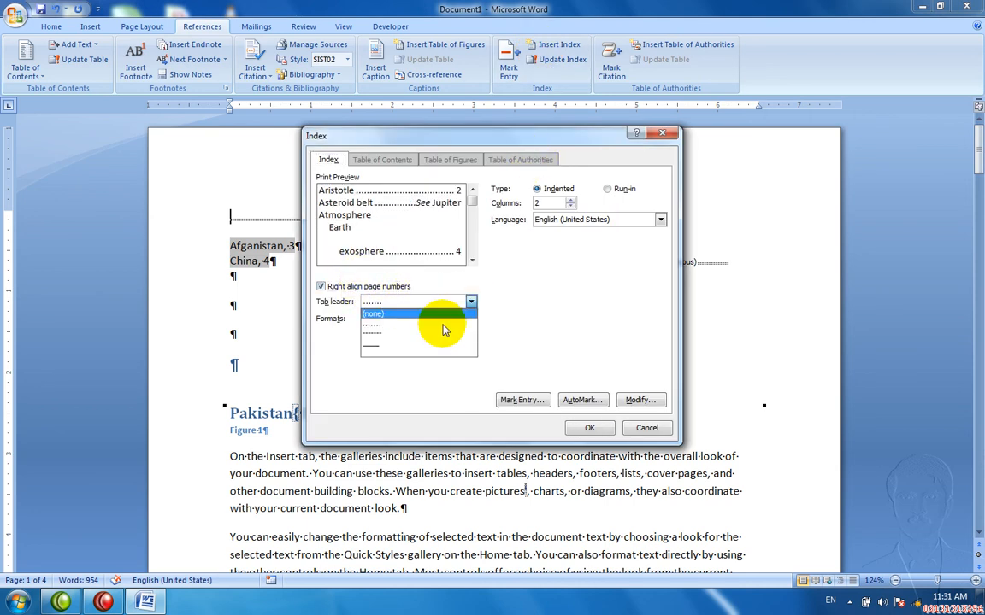
pyautogui.click(433, 345)
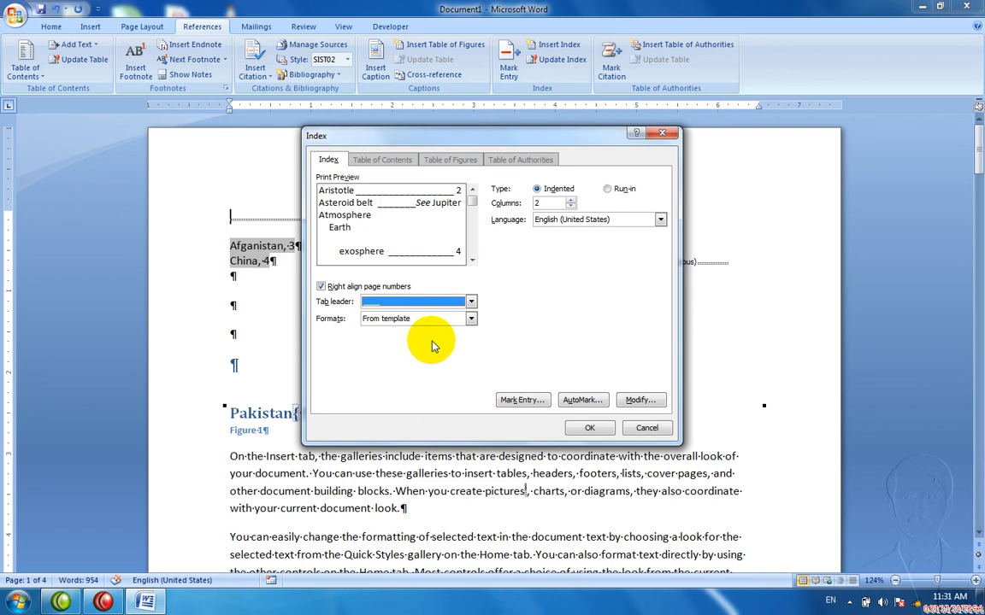
pyautogui.click(470, 318)
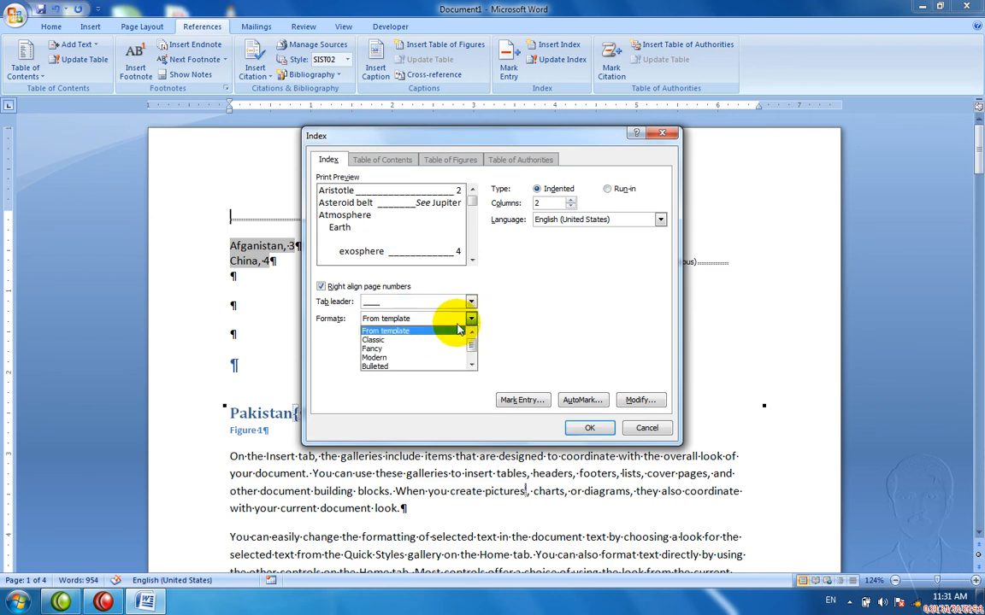
pyautogui.click(444, 340)
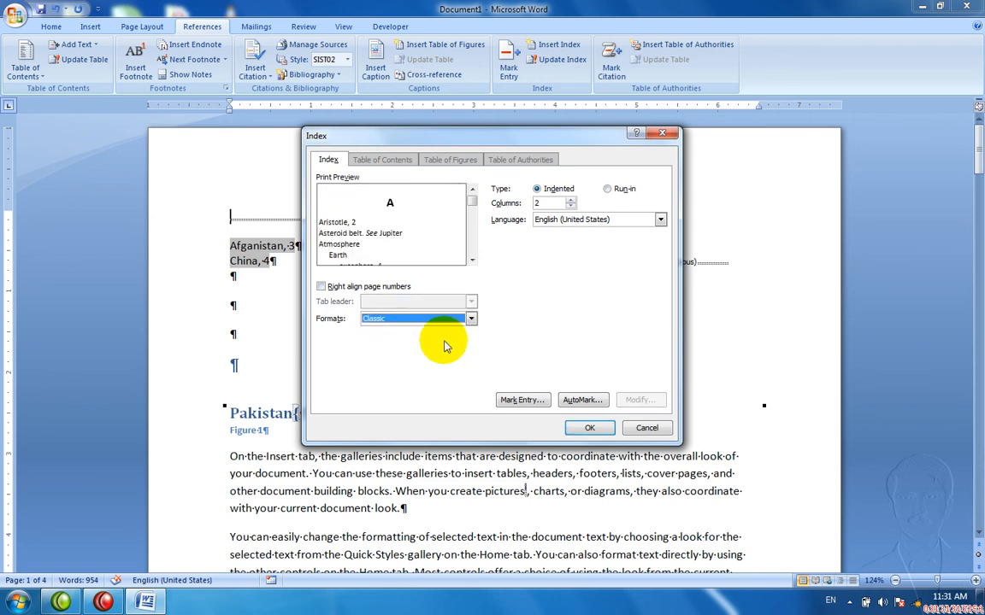
pyautogui.click(577, 427)
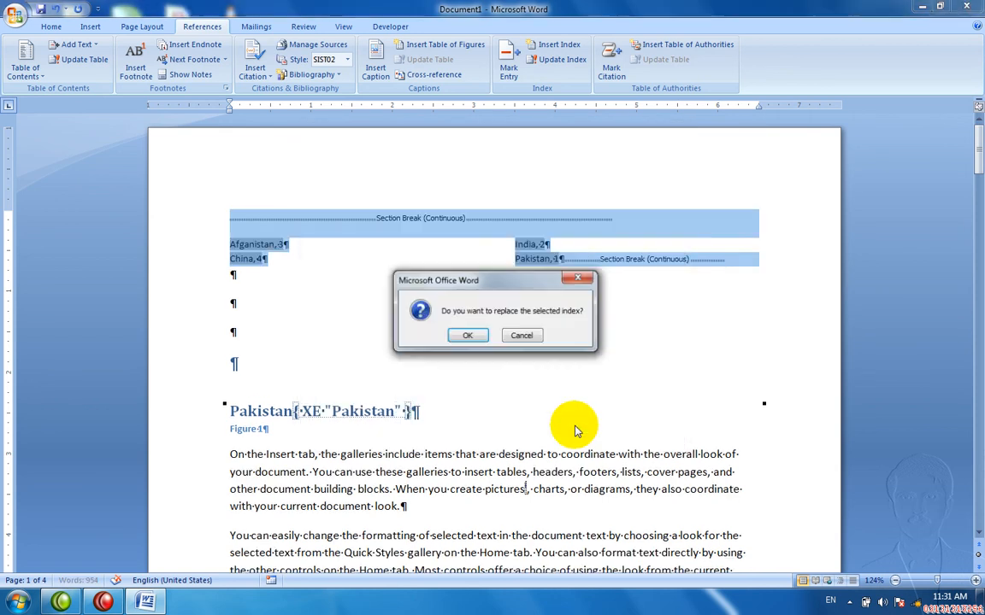
pyautogui.click(468, 335)
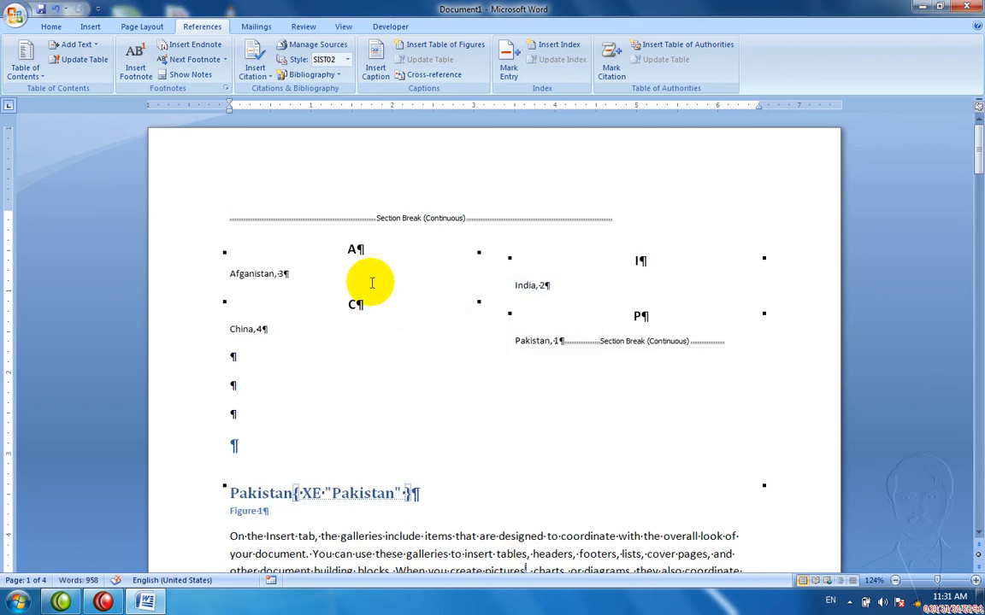